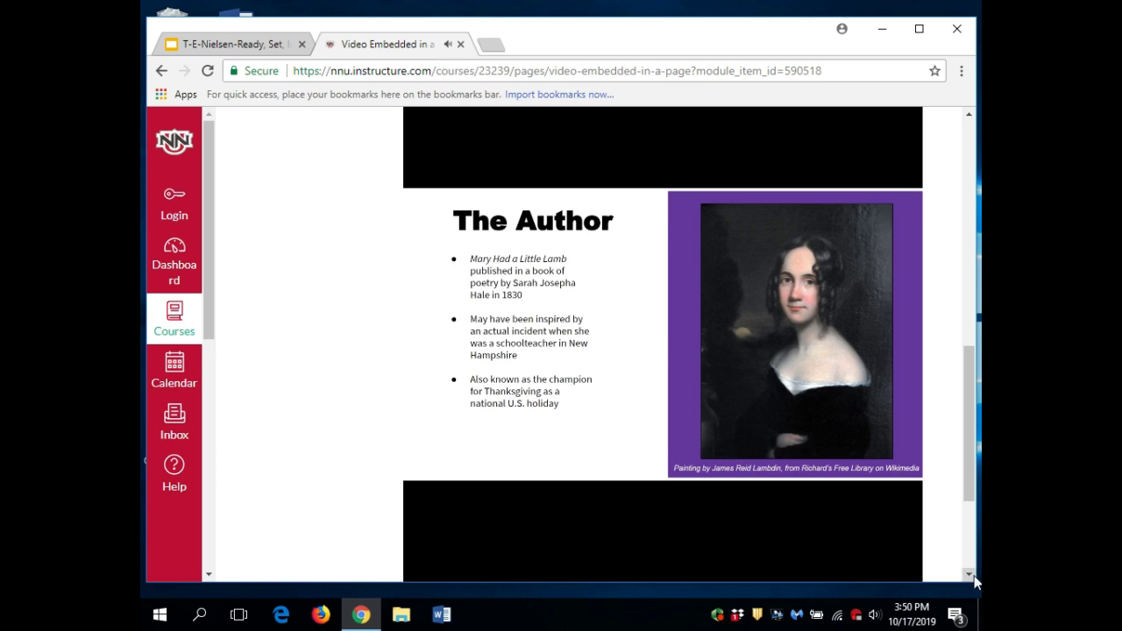
# - Check the embedded video's captions and pause playback at 01:32 of 02:07
pyautogui.scroll(-2, 969, 570)
pyautogui.scroll(-1, 975, 581)
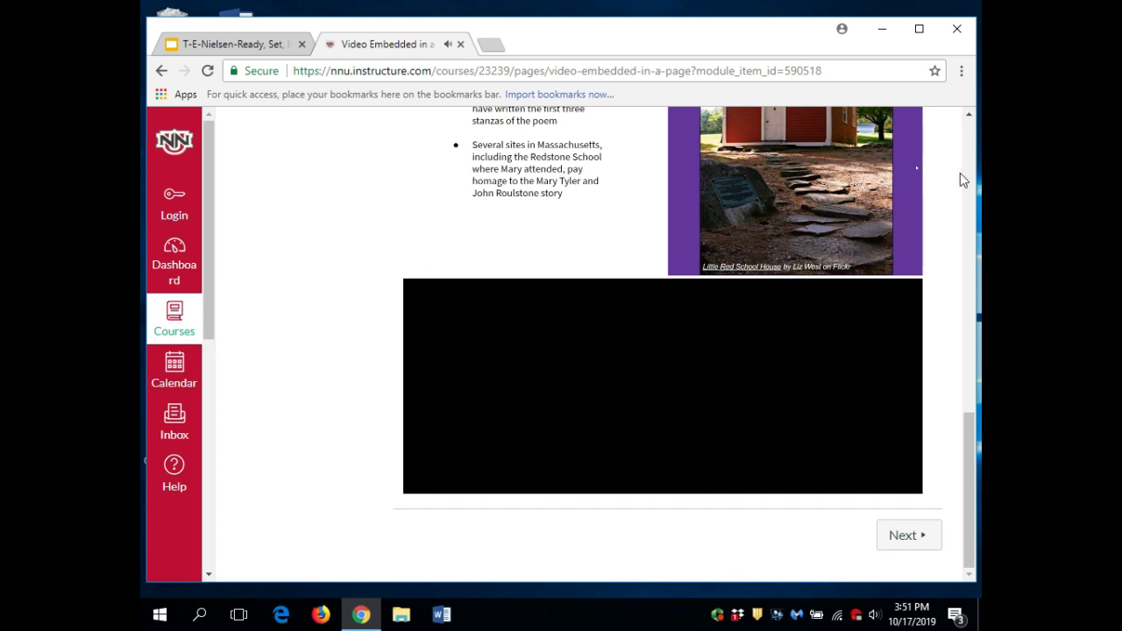
pyautogui.moveTo(699, 281)
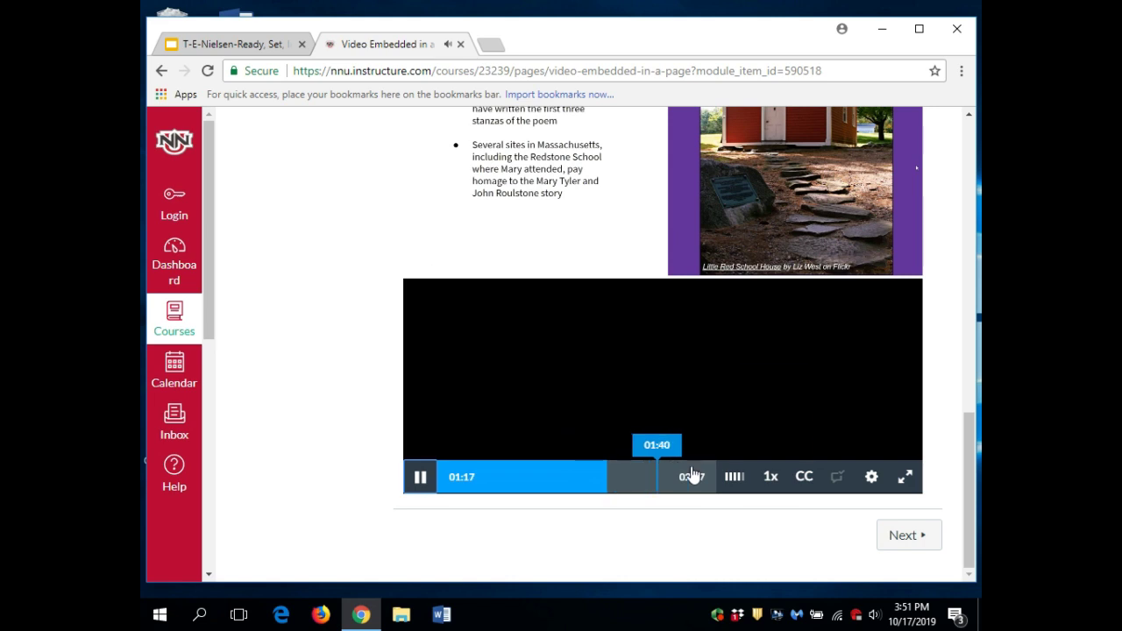
pyautogui.click(803, 479)
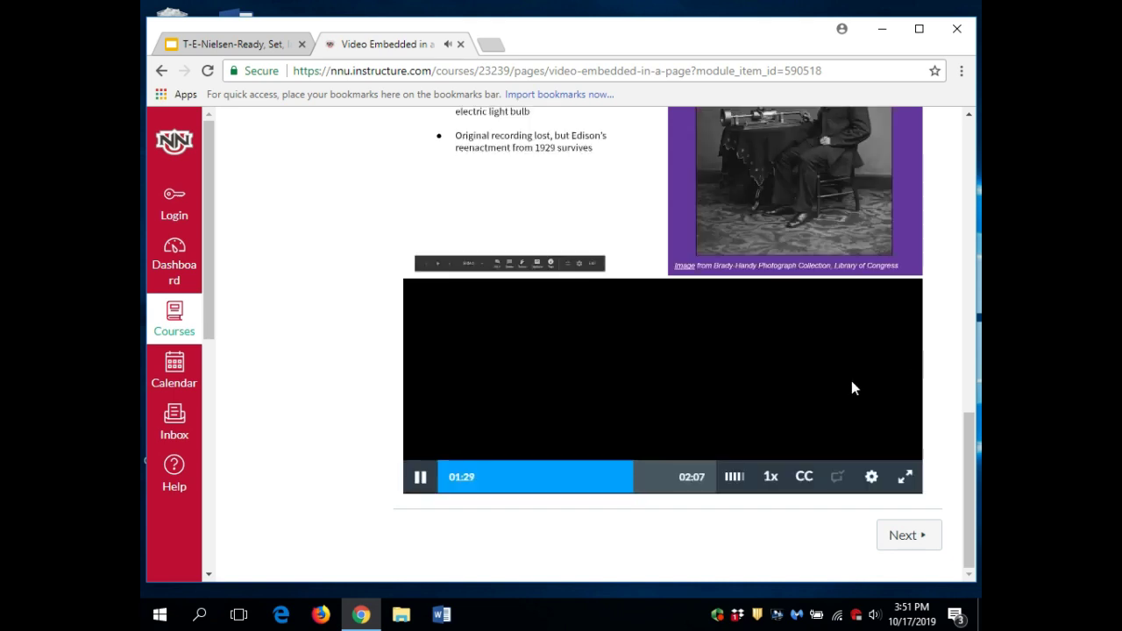
pyautogui.click(432, 490)
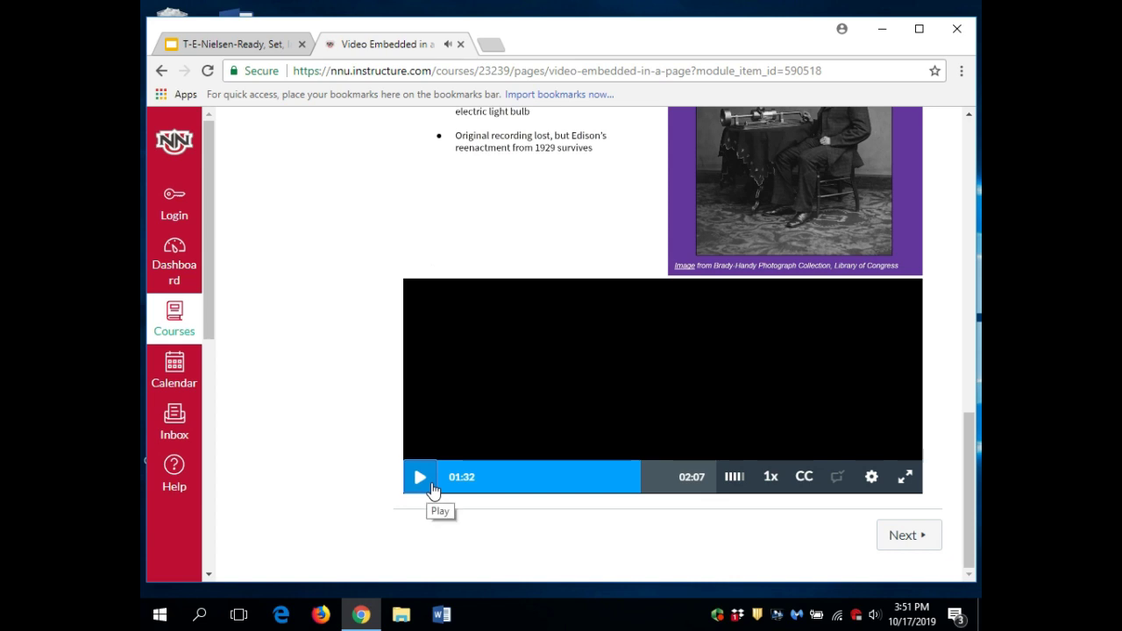
pyautogui.click(969, 130)
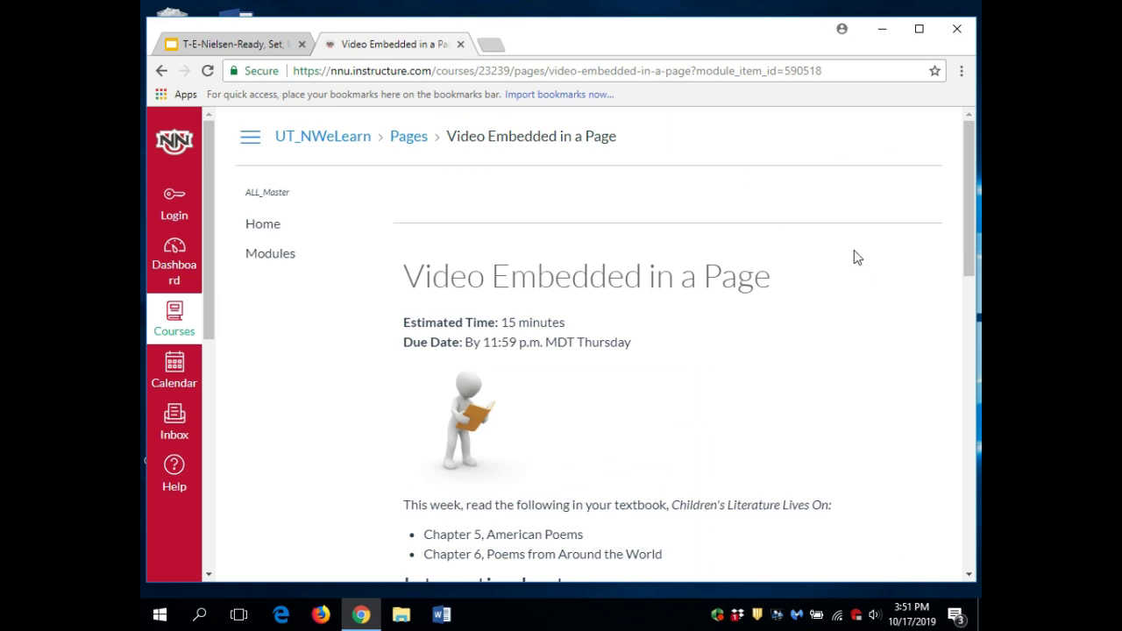
# - Sign in on the university login page with your username and password, declining the browser's save prompt
pyautogui.click(184, 205)
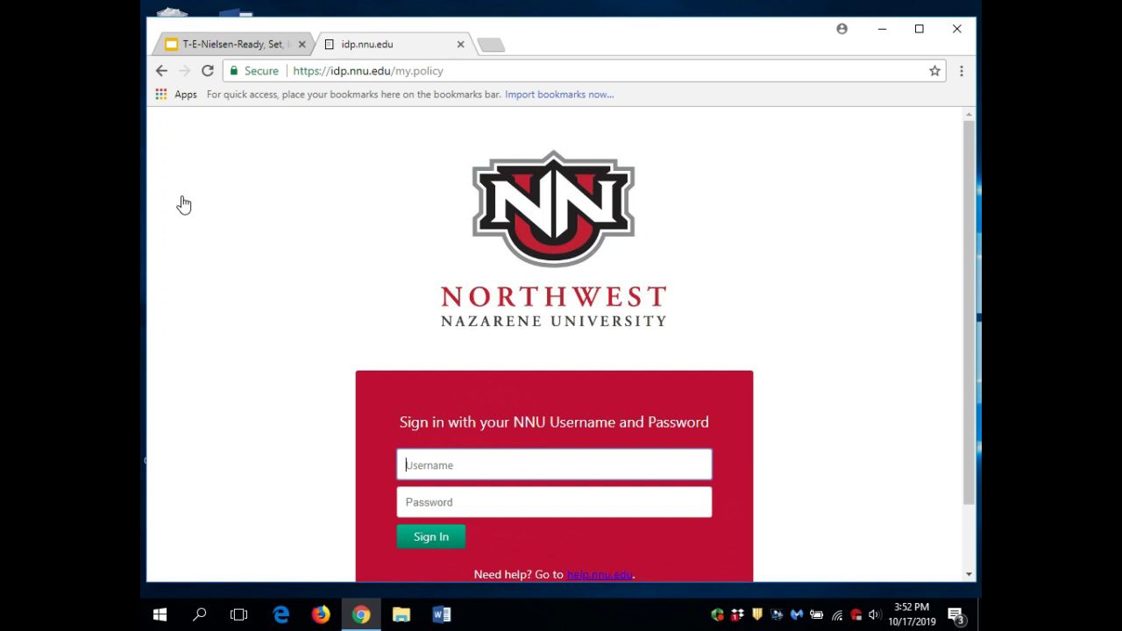
pyautogui.write('cdnielsen')
pyautogui.press('Tab')
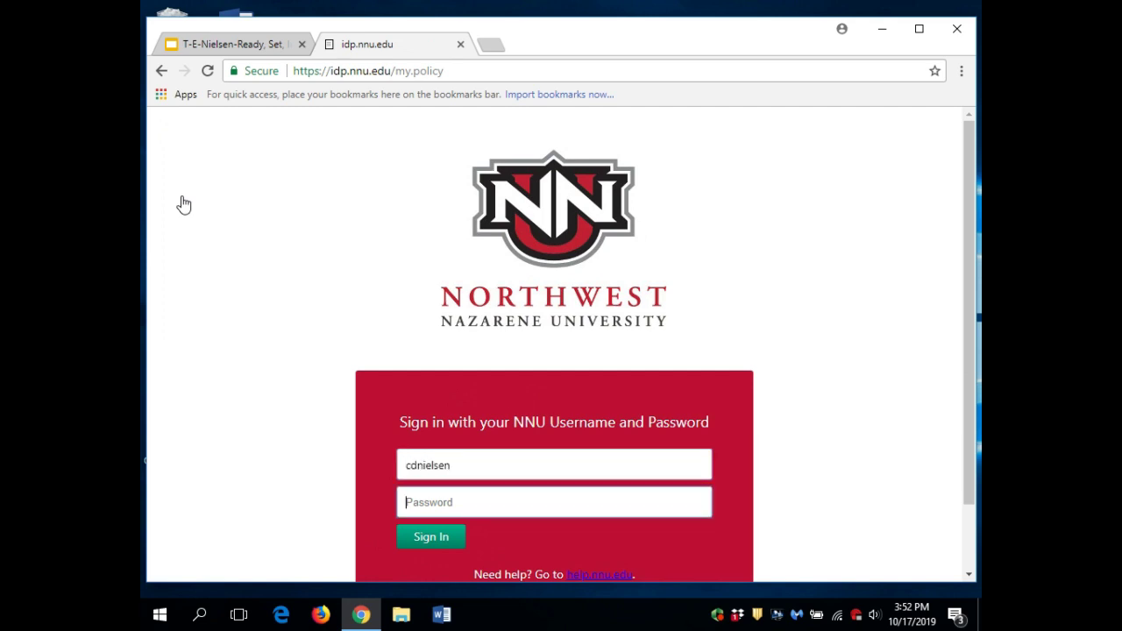
pyautogui.write('••••••••••')
pyautogui.press('Return')
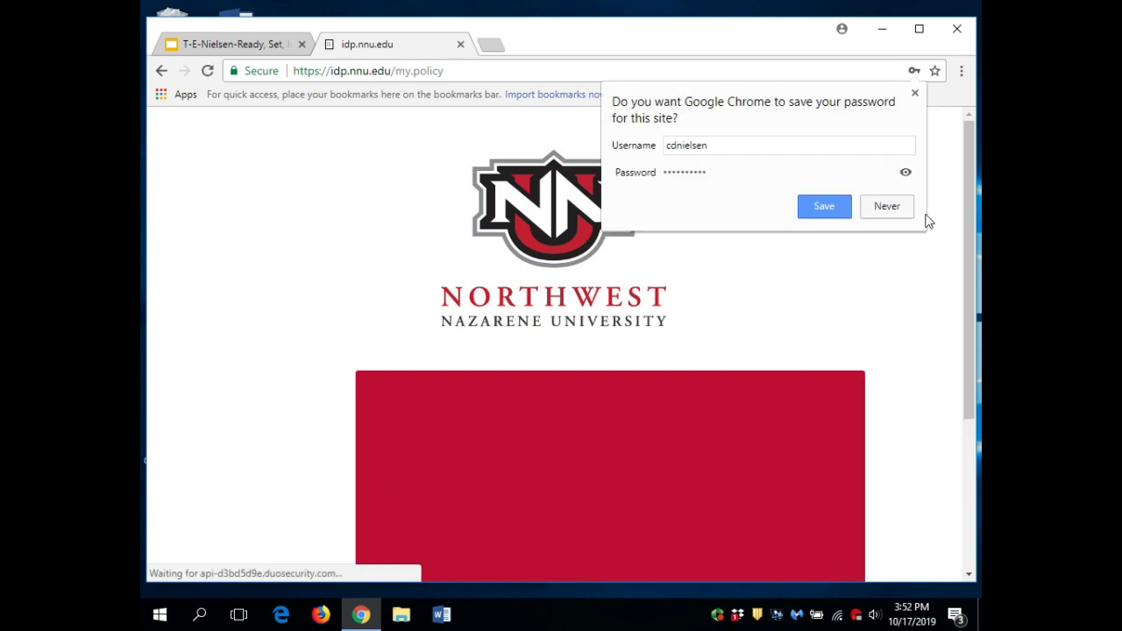
pyautogui.click(881, 213)
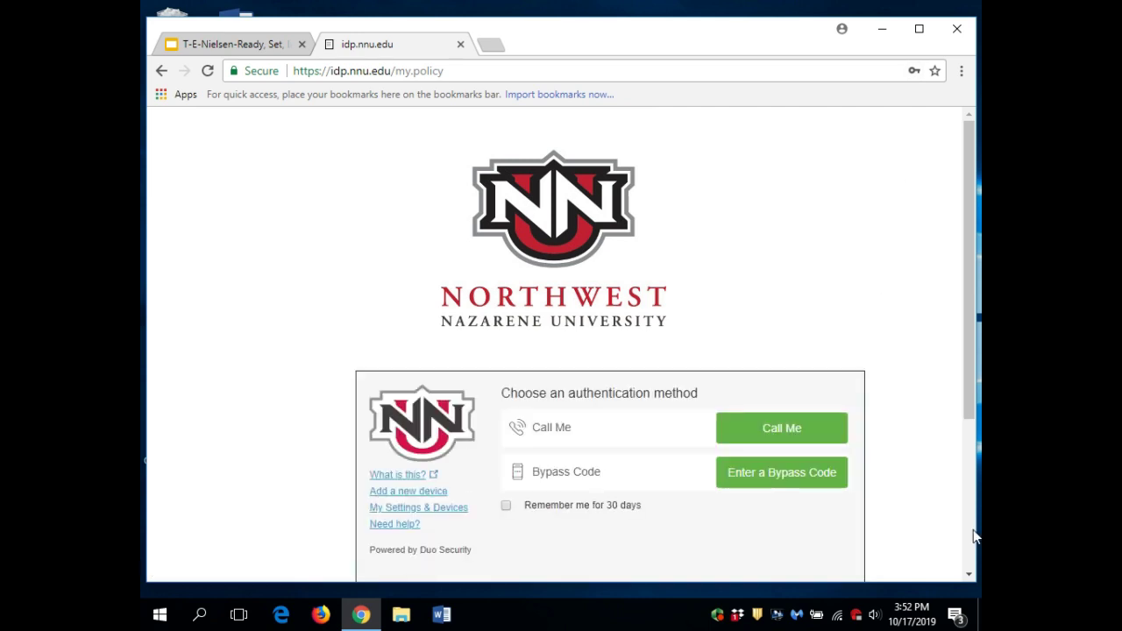
# - Complete Duo two-factor verification with a phone call to reach the Dashboard
pyautogui.click(743, 434)
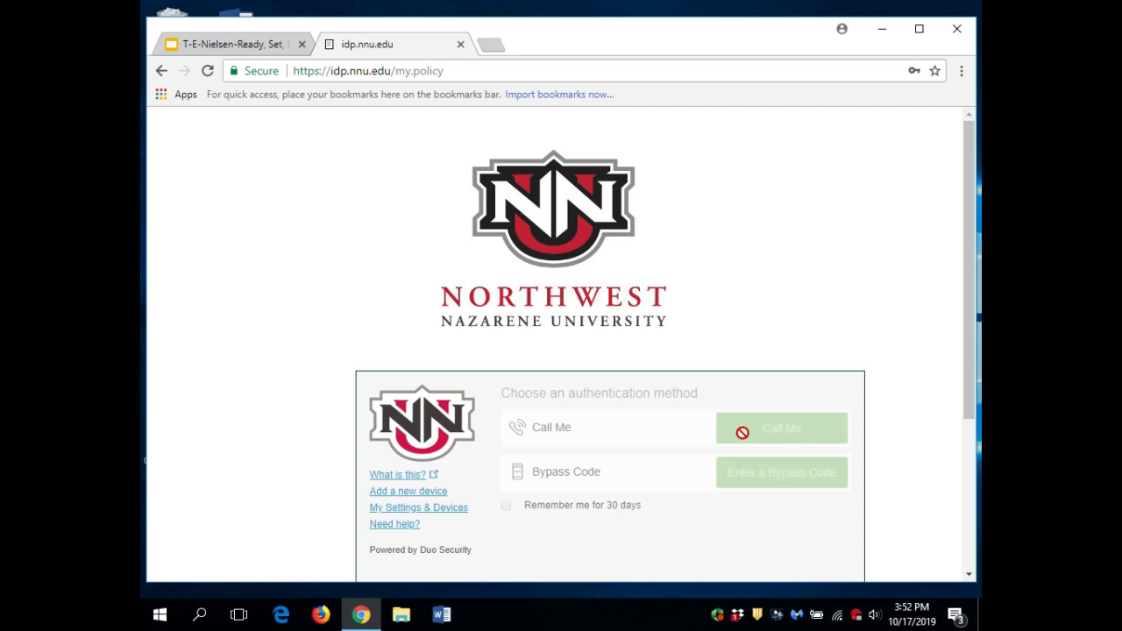
pyautogui.click(968, 575)
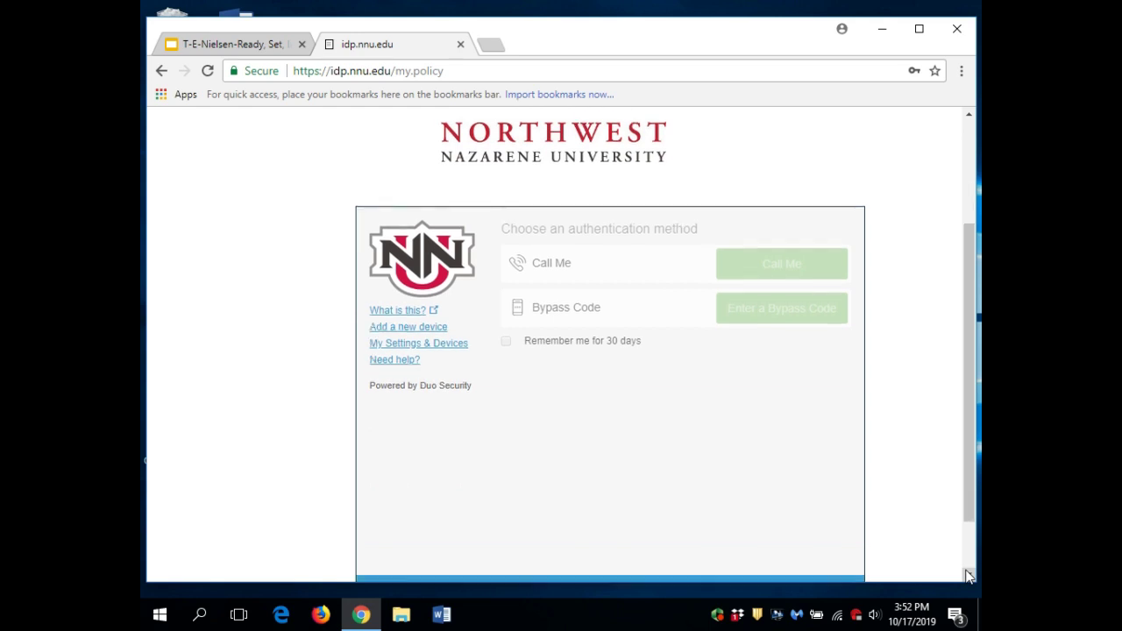
pyautogui.click(968, 575)
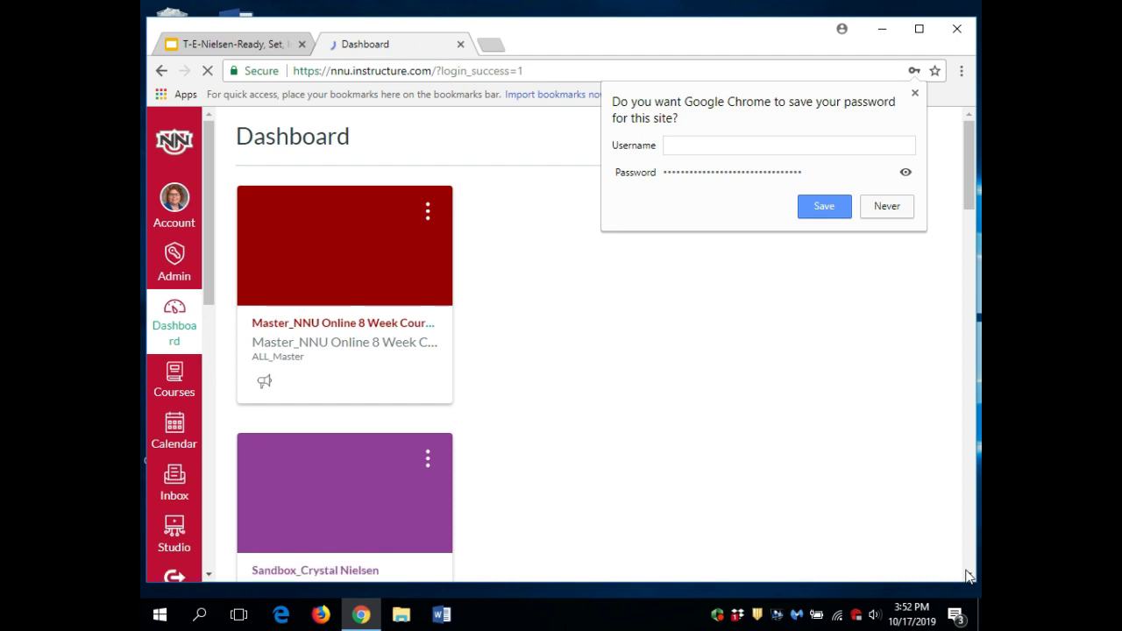
# - Open the NWeLearn Demo course from the Dashboard and go to its Studio video collection
pyautogui.click(888, 207)
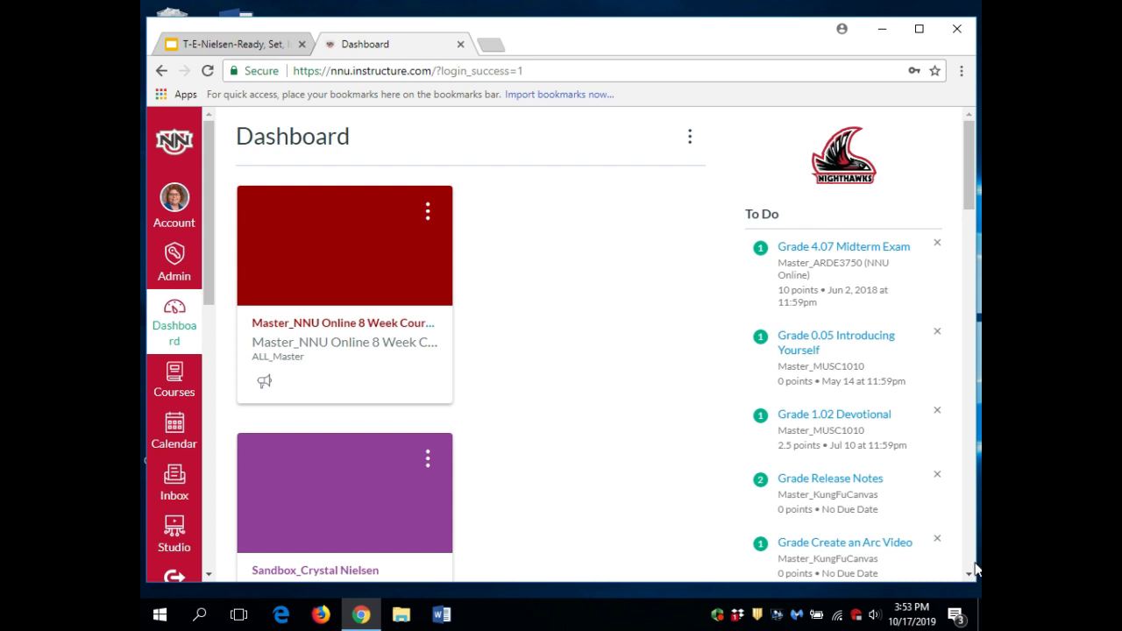
pyautogui.scroll(-15, 969, 565)
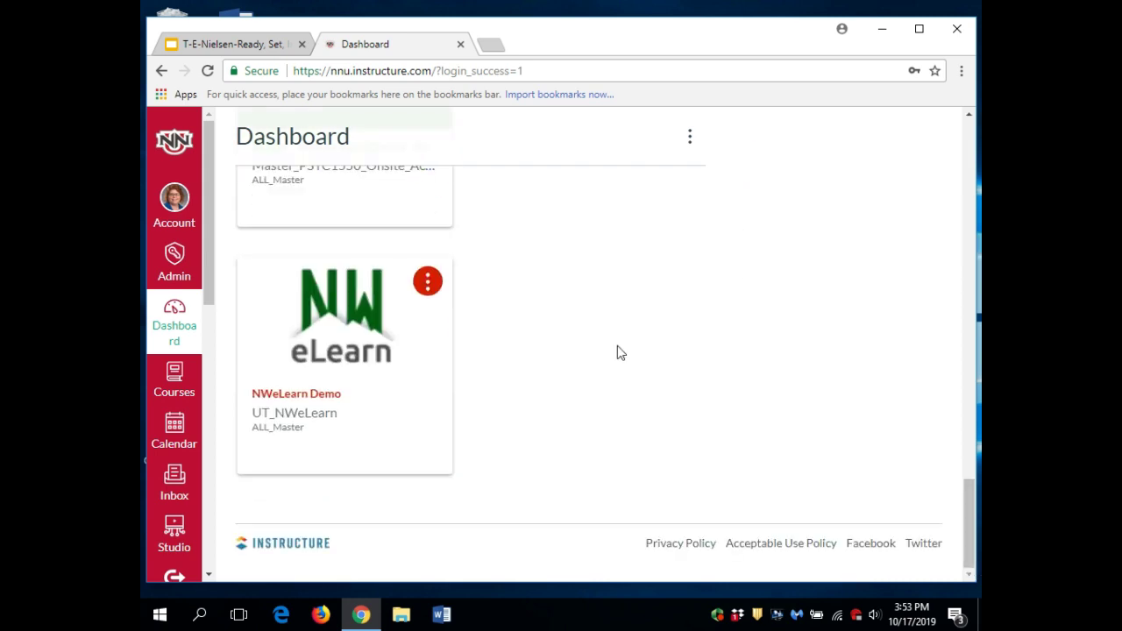
pyautogui.click(315, 348)
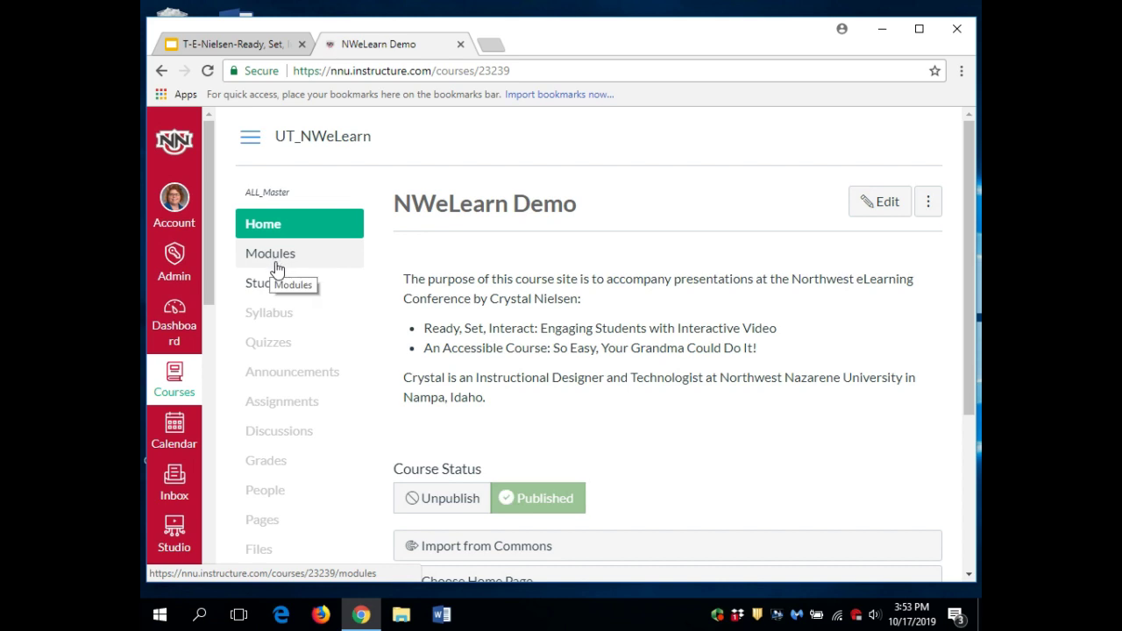
pyautogui.click(264, 289)
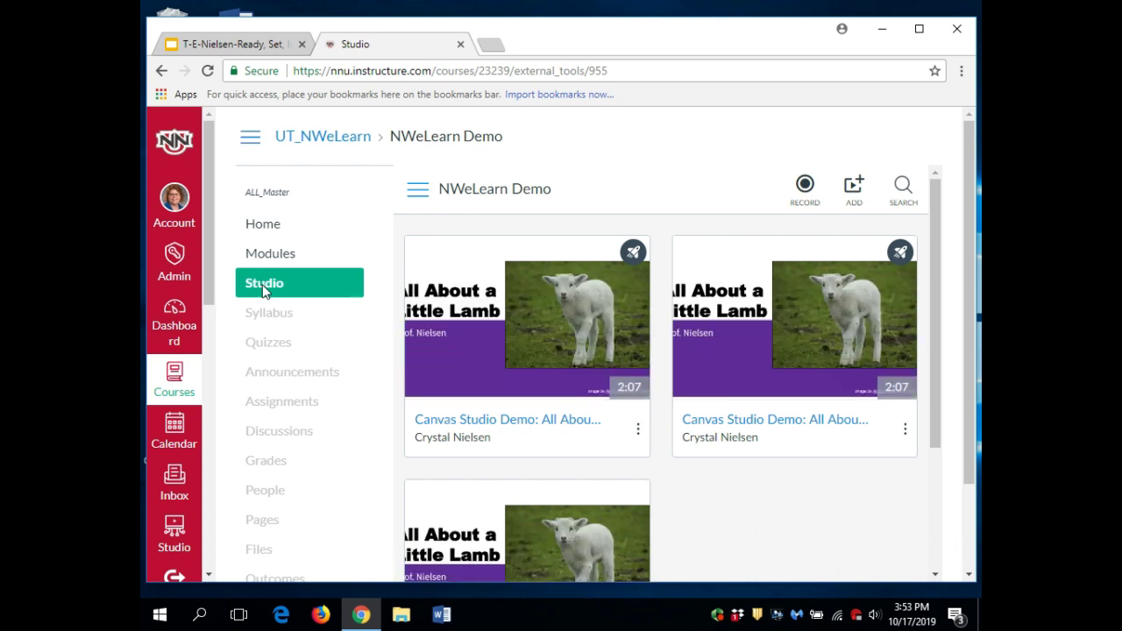
pyautogui.click(527, 318)
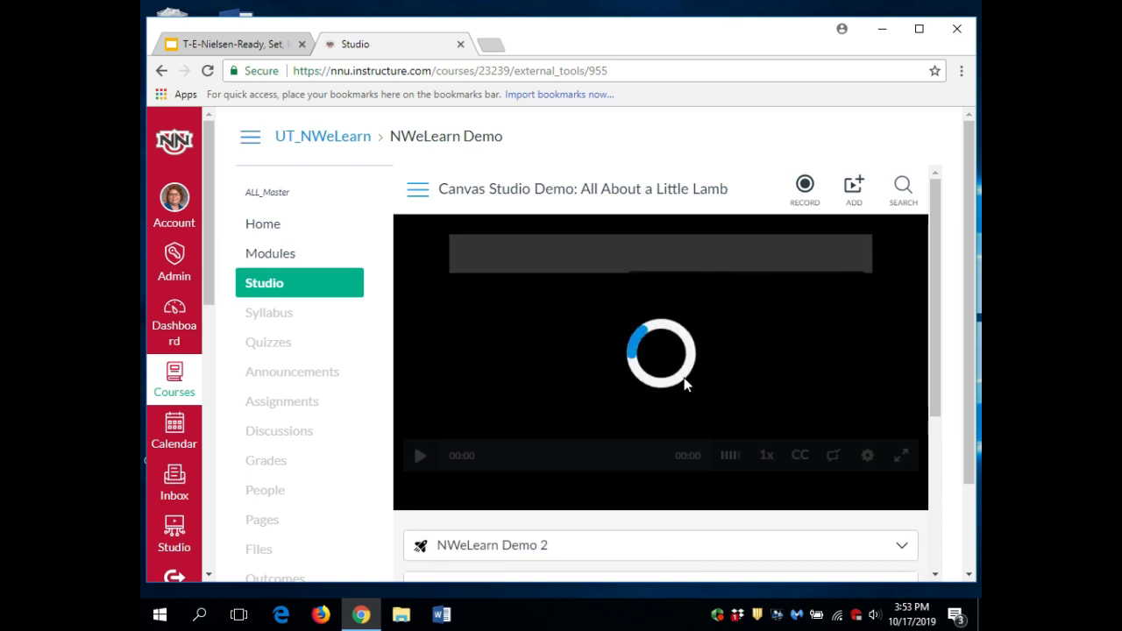
pyautogui.click(970, 576)
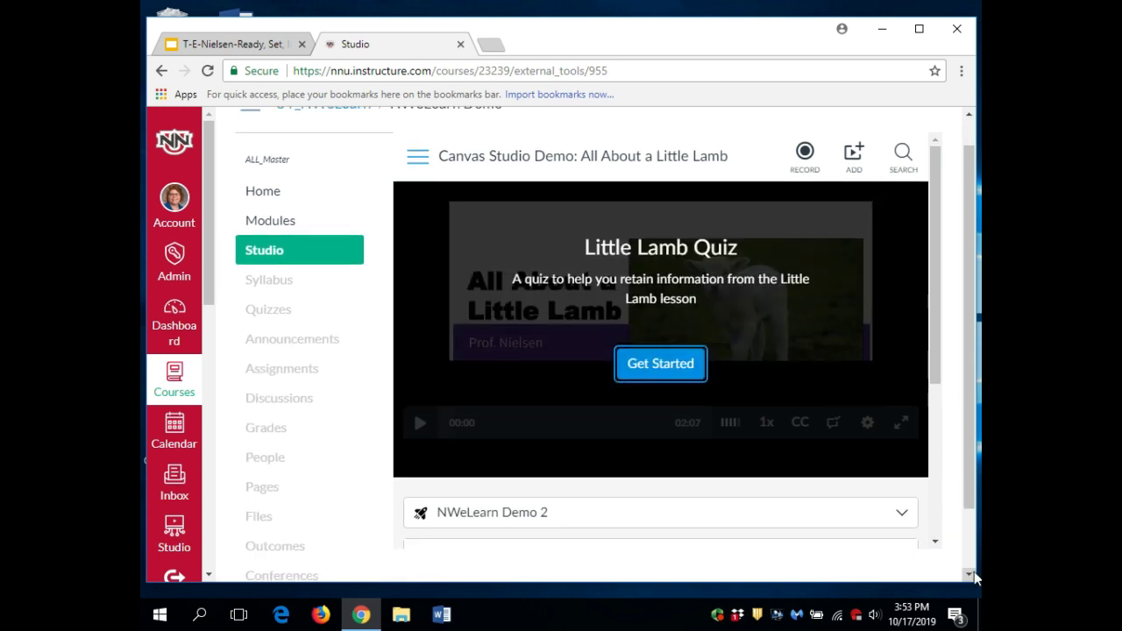
pyautogui.click(974, 574)
pyautogui.click(974, 575)
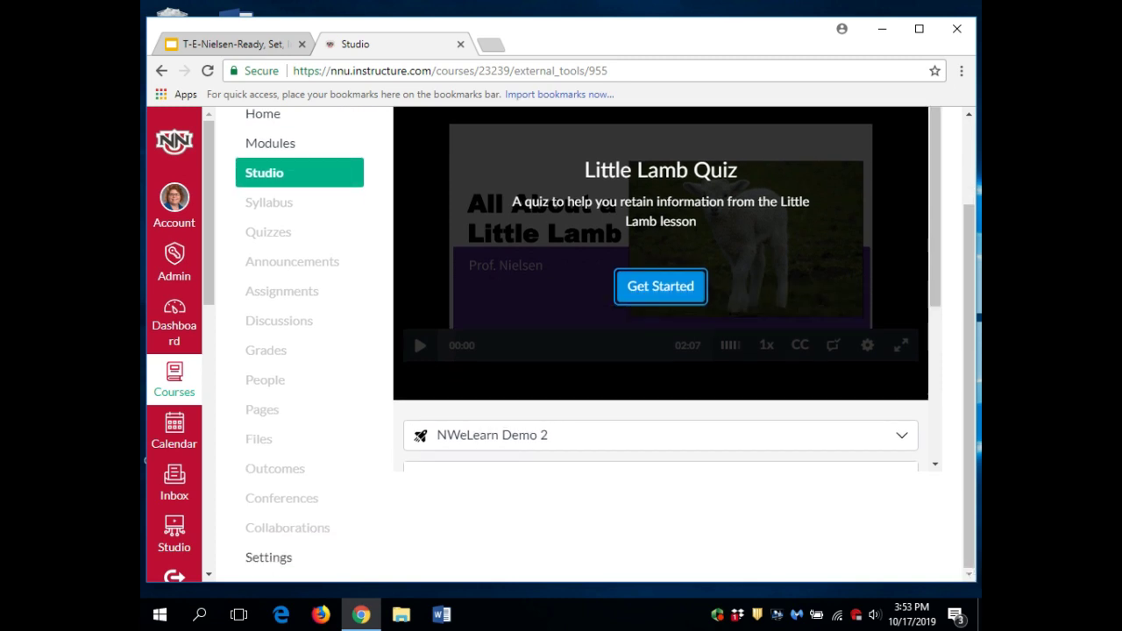
pyautogui.click(966, 130)
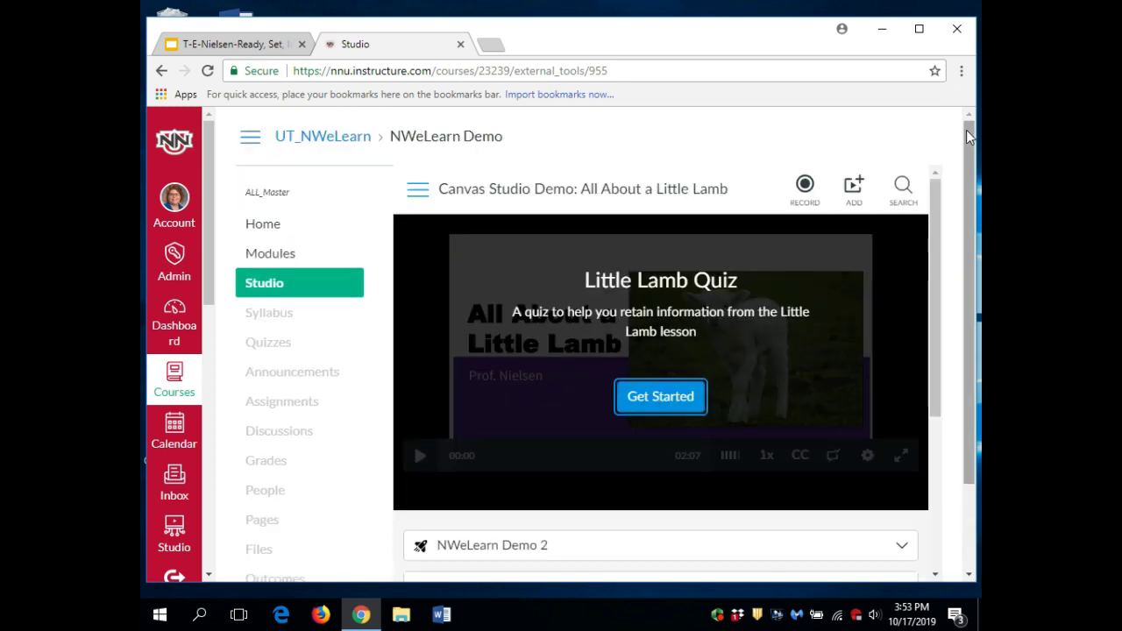
pyautogui.click(267, 289)
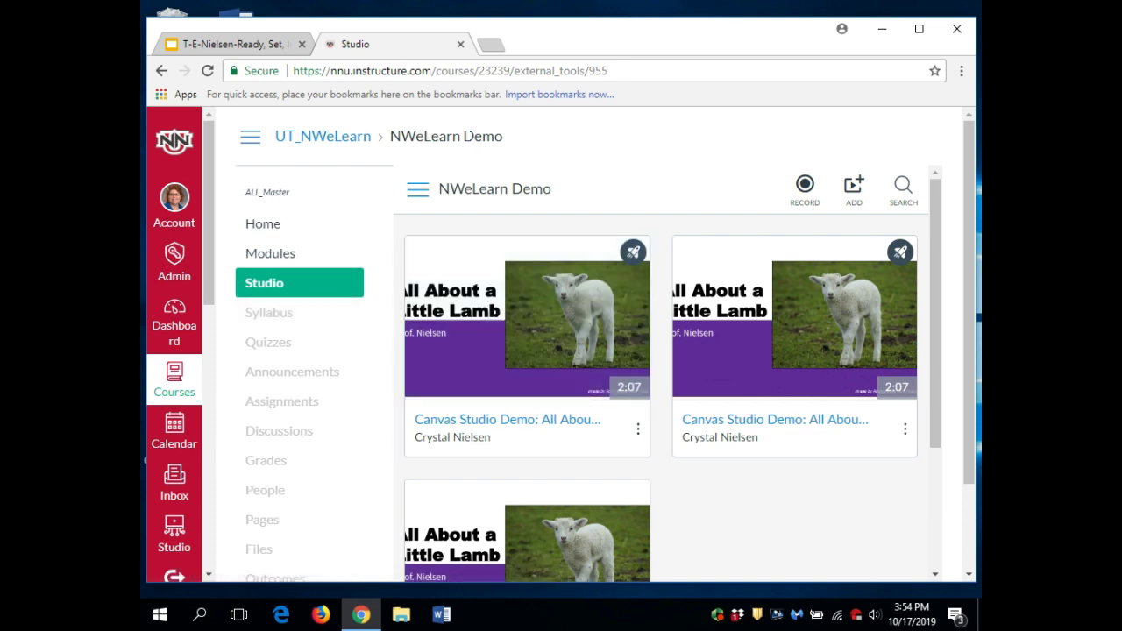
# - Open the third 'All About a Little Lamb' video's page and bring its player into view
pyautogui.click(937, 575)
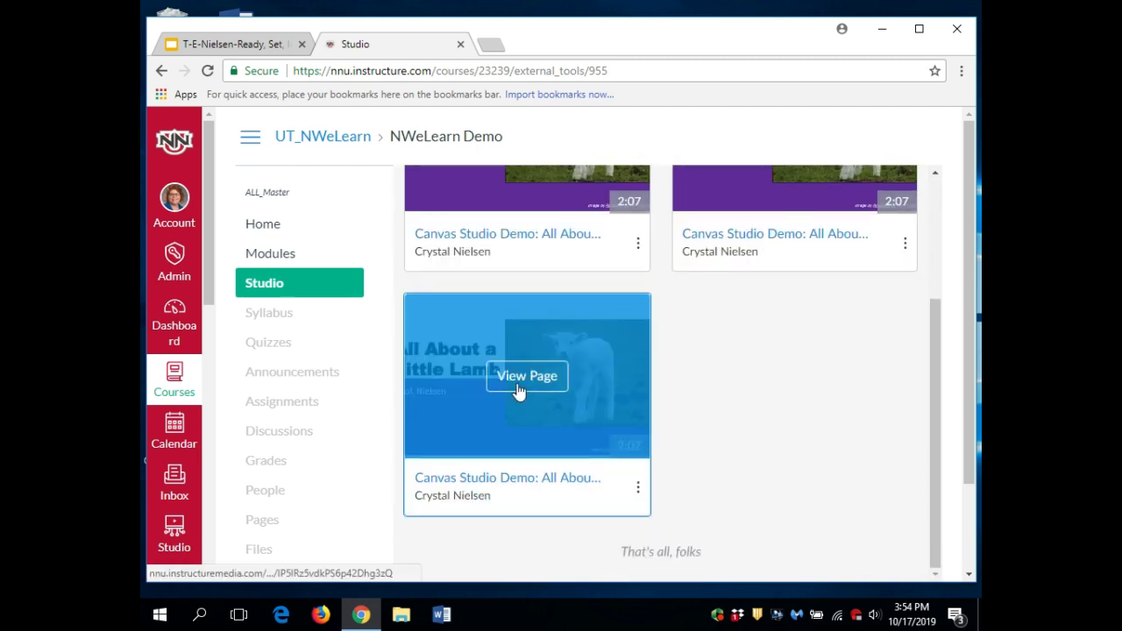
pyautogui.click(519, 382)
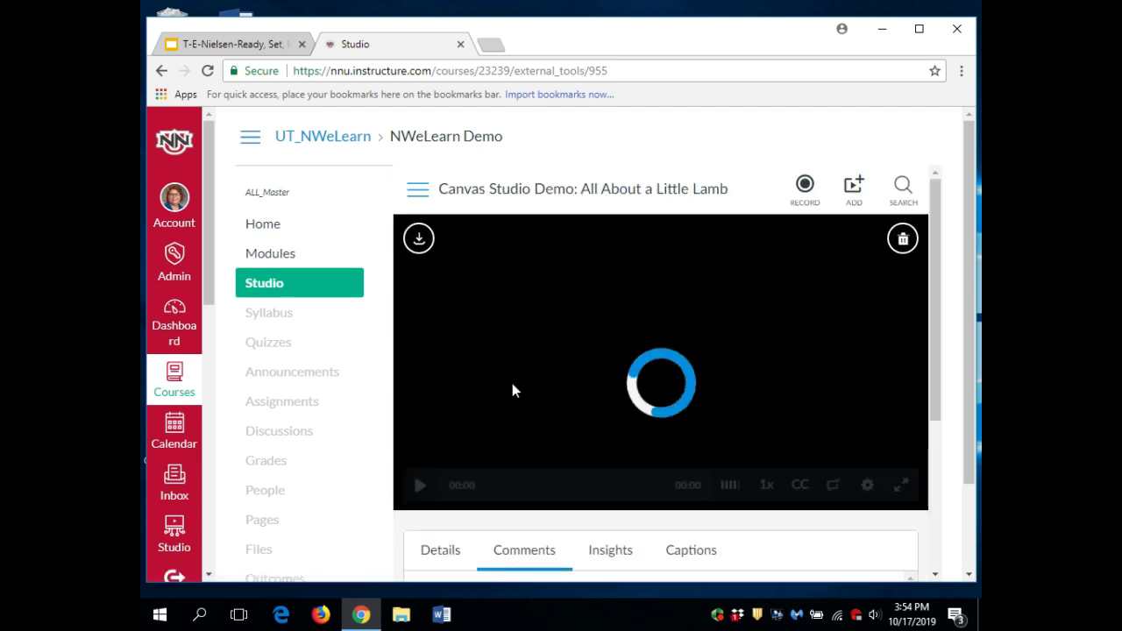
pyautogui.click(969, 575)
pyautogui.scroll(-2, 971, 574)
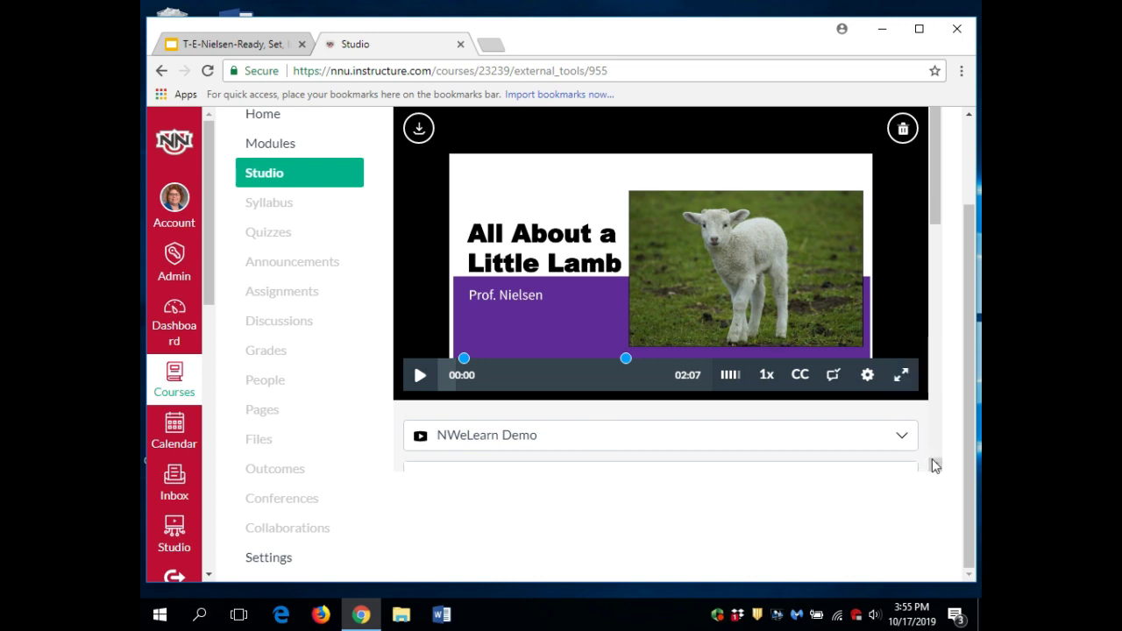
# - Review the video's Details: title, description and author
pyautogui.scroll(-5, 935, 465)
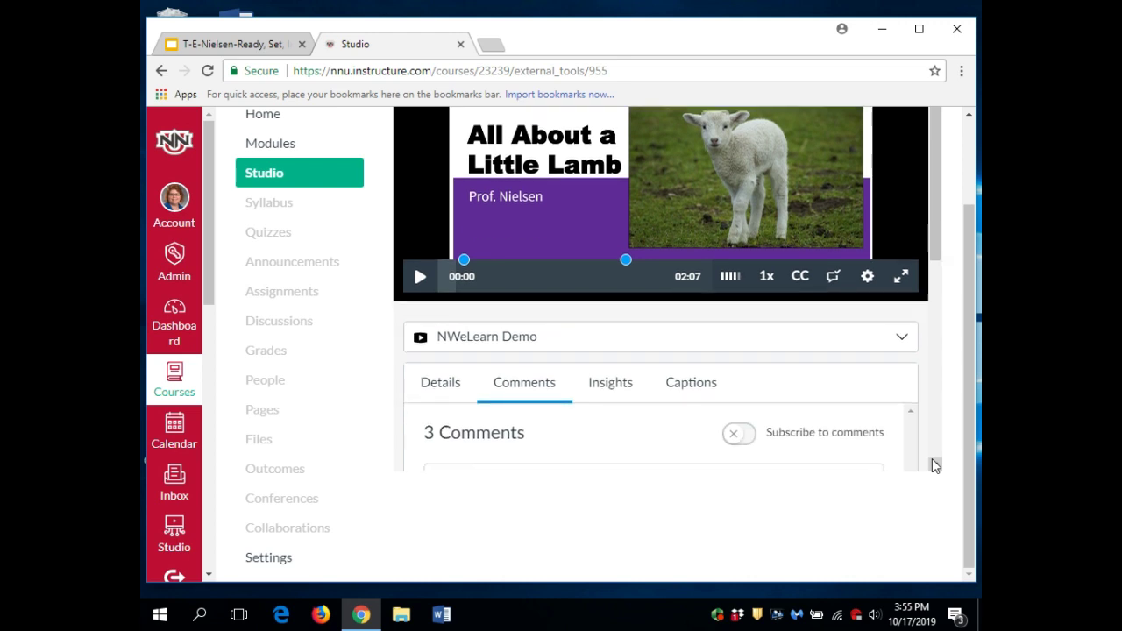
pyautogui.scroll(-1, 934, 466)
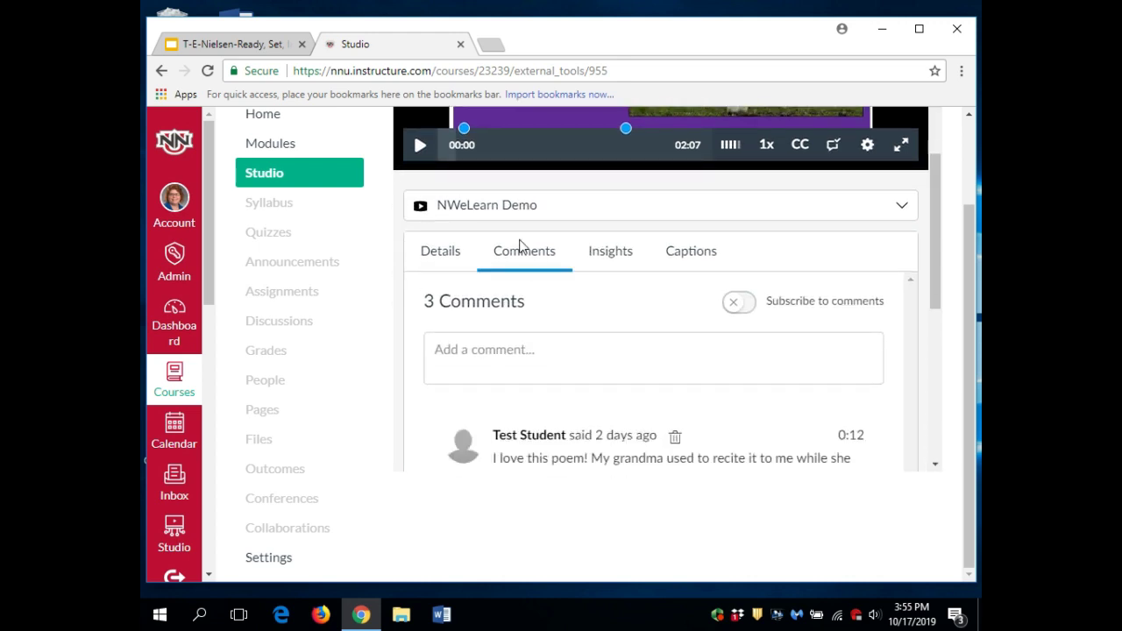
pyautogui.click(439, 255)
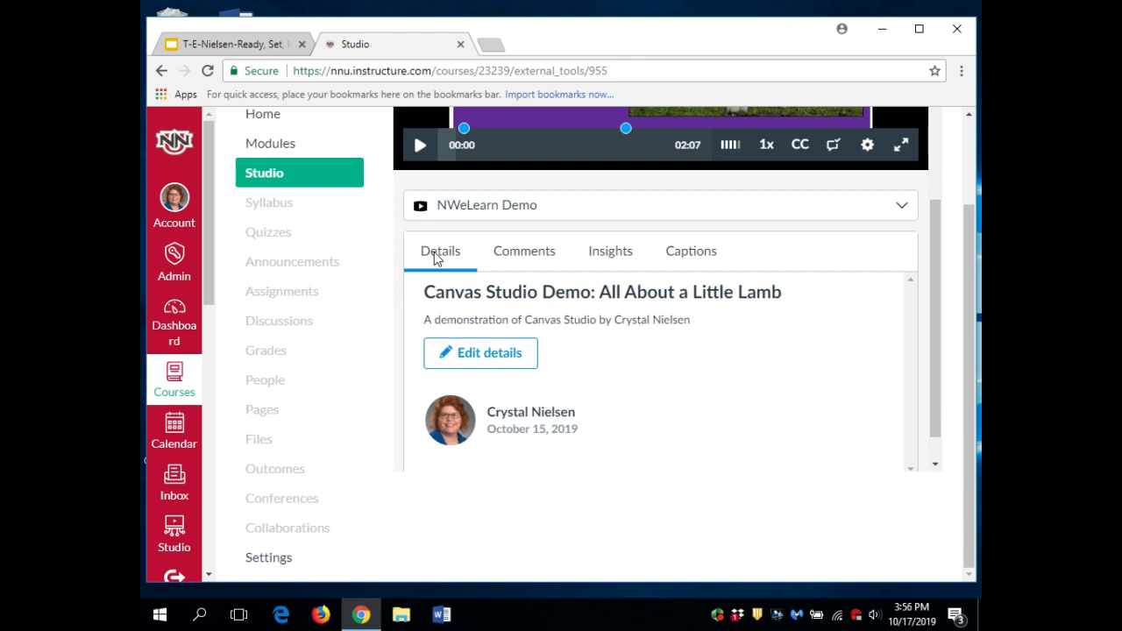
# - Read through the video's three comments and bring up its Insights viewer data
pyautogui.click(533, 254)
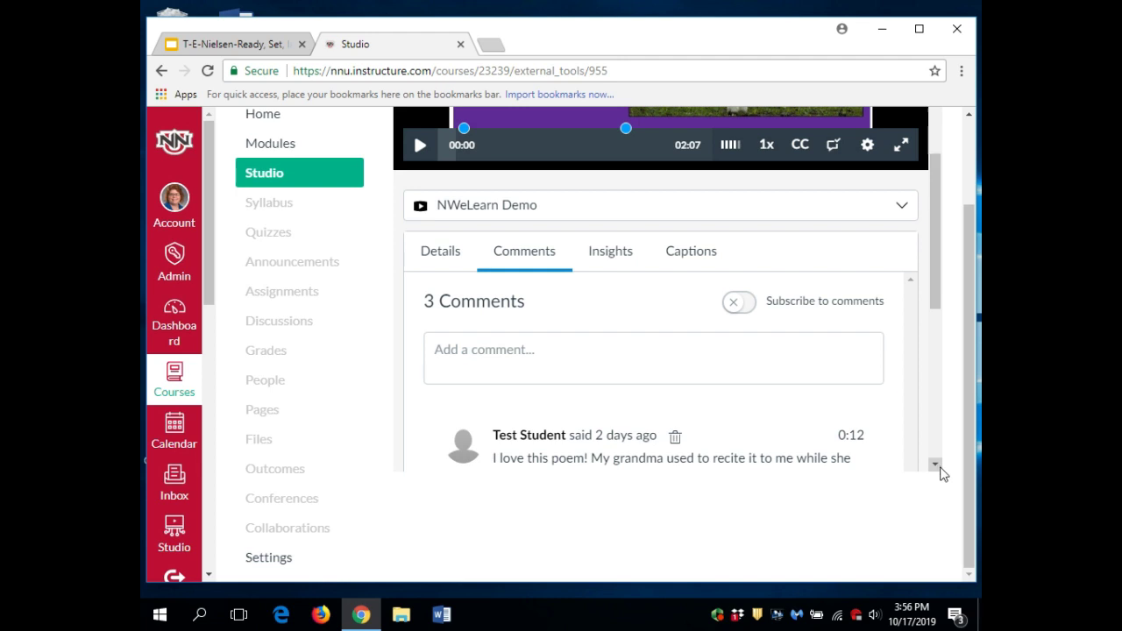
pyautogui.scroll(-3, 941, 473)
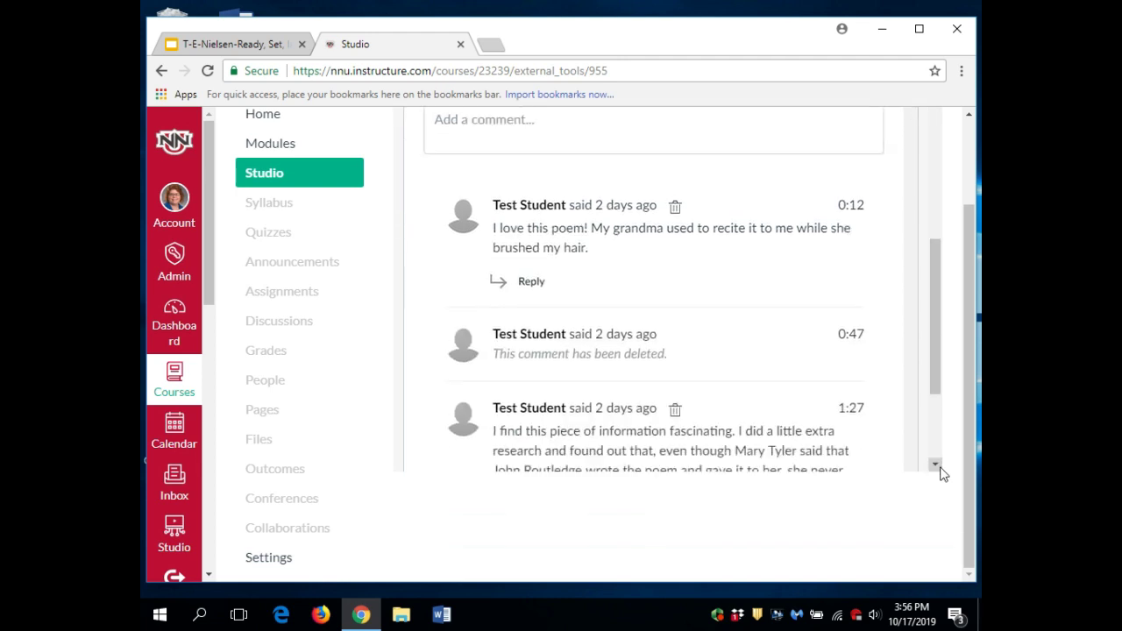
pyautogui.scroll(-1, 941, 474)
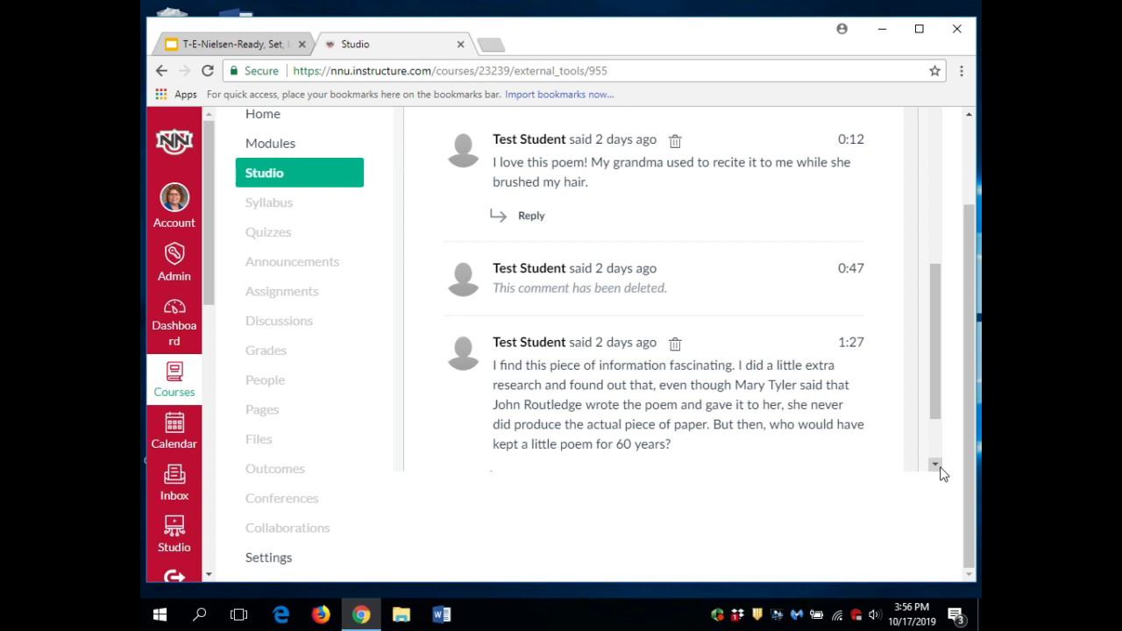
pyautogui.click(936, 466)
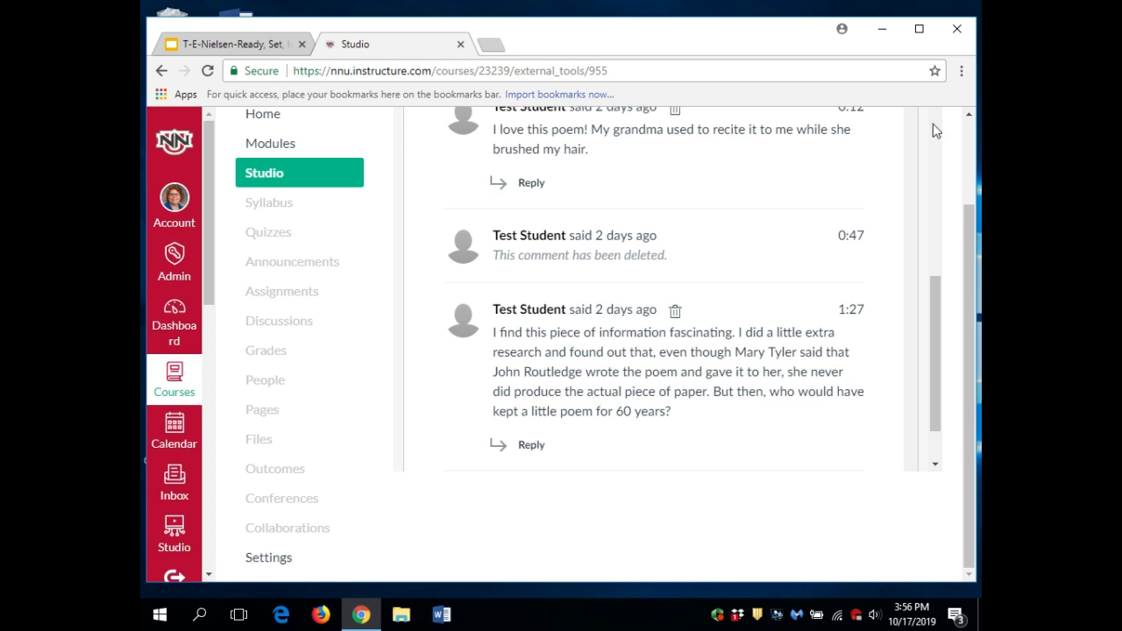
pyautogui.scroll(4, 934, 121)
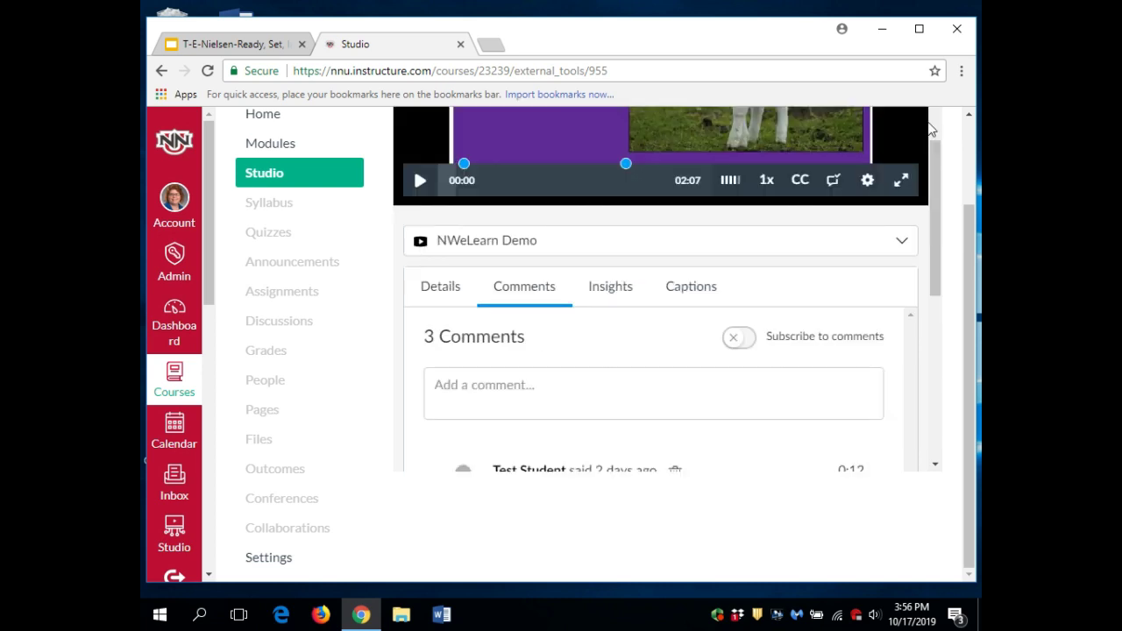
pyautogui.click(622, 290)
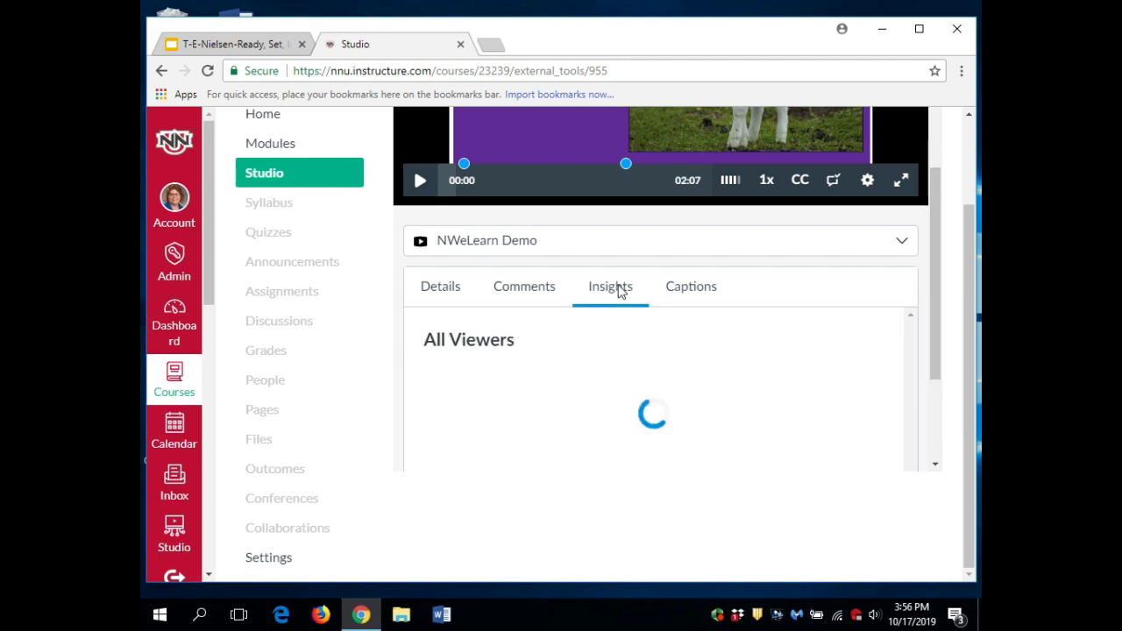
# - View the student's and instructor's individual viewing charts, then move to the Captions panel
pyautogui.click(937, 465)
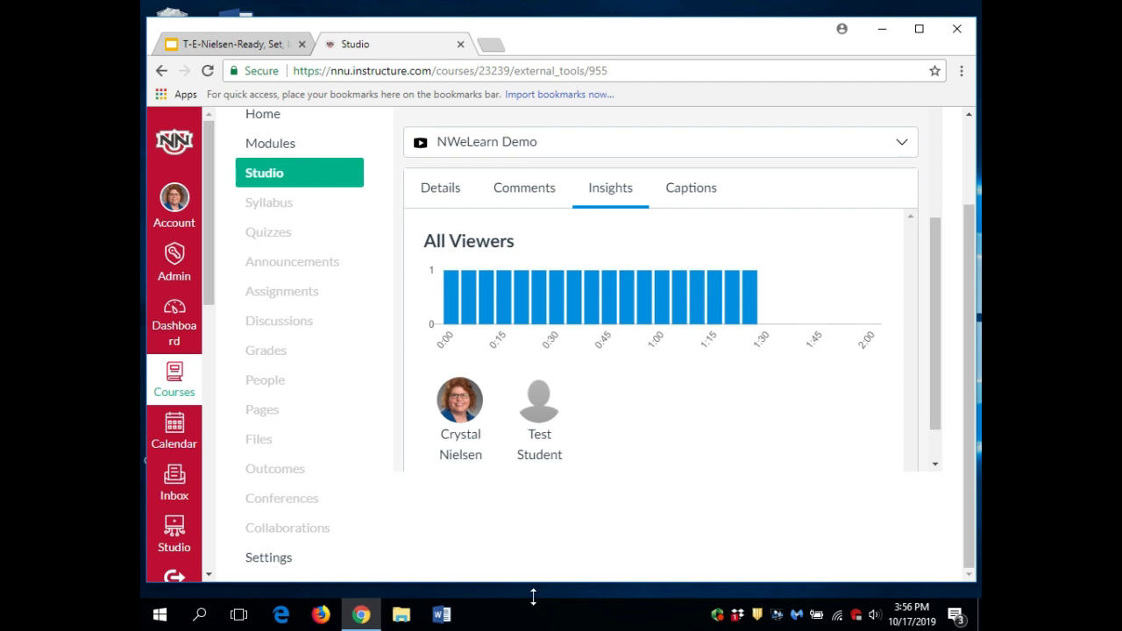
pyautogui.click(540, 423)
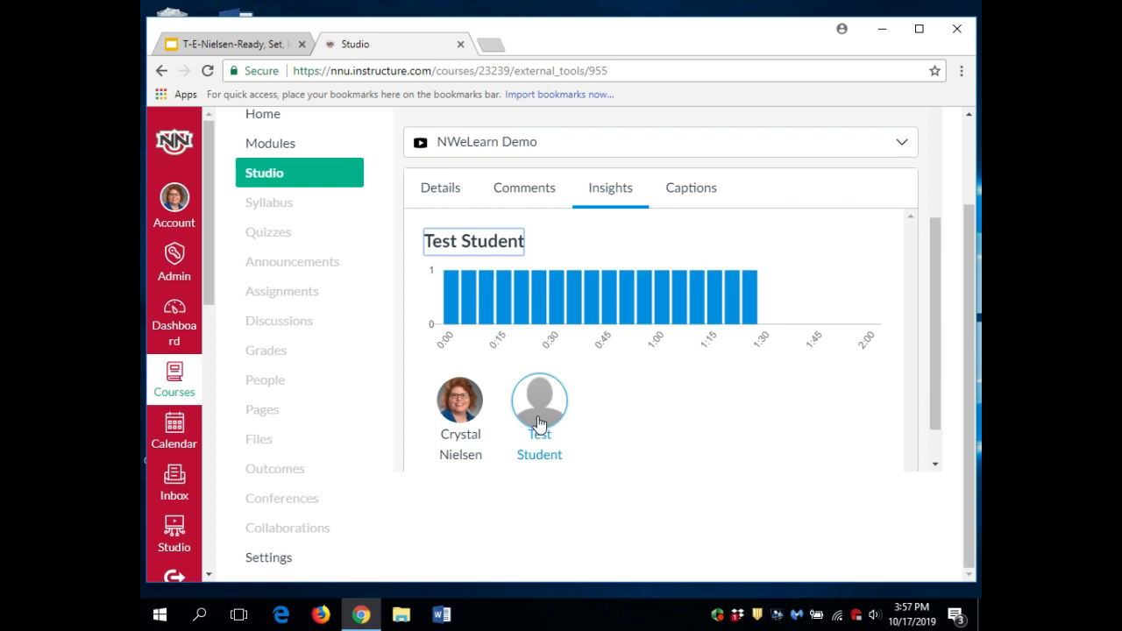
pyautogui.click(482, 416)
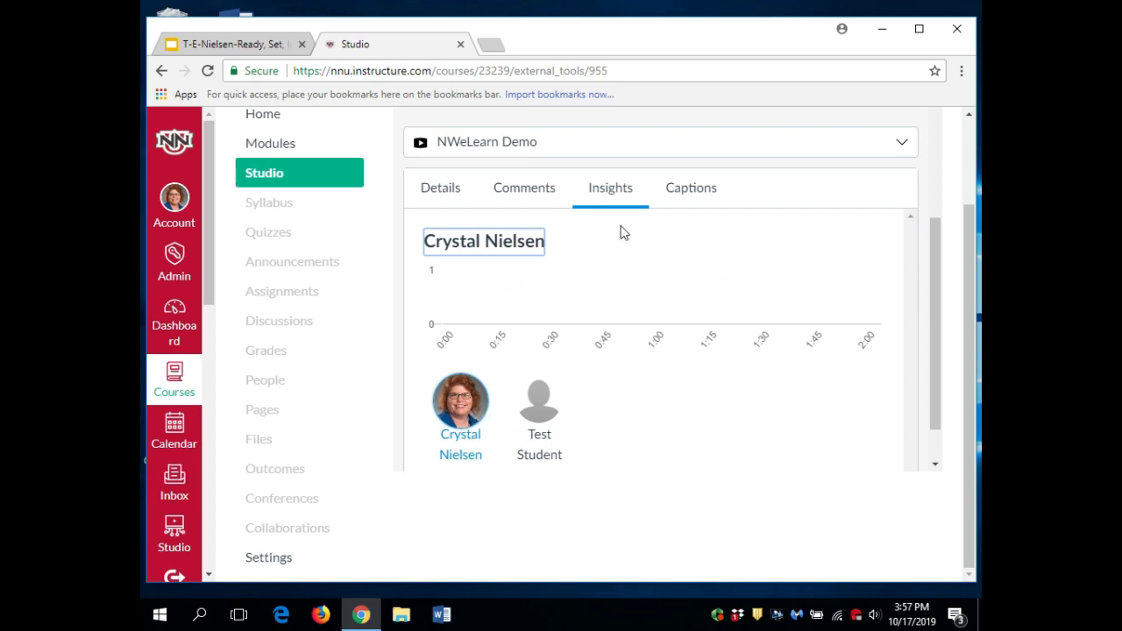
pyautogui.click(710, 190)
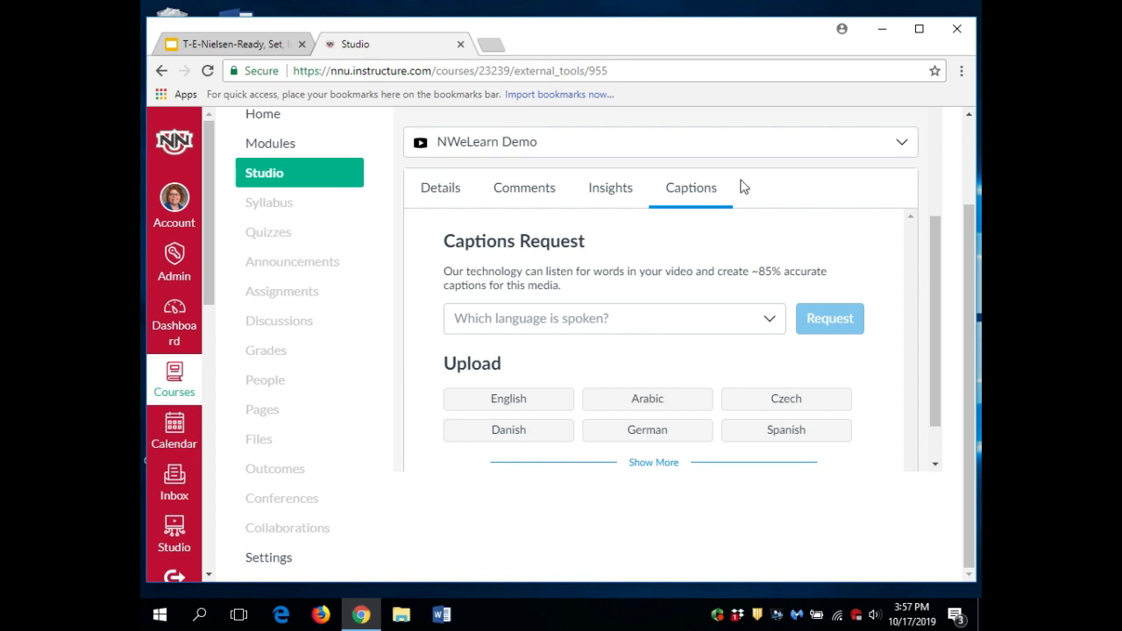
# - Request automatic captions with English selected as the spoken language
pyautogui.click(771, 326)
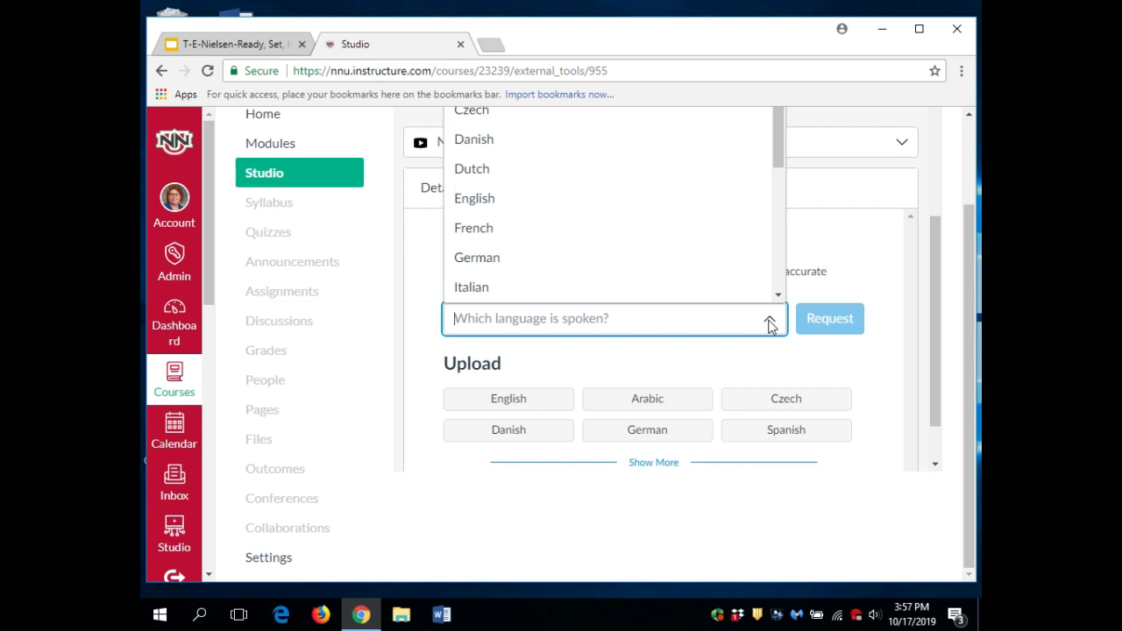
pyautogui.click(491, 198)
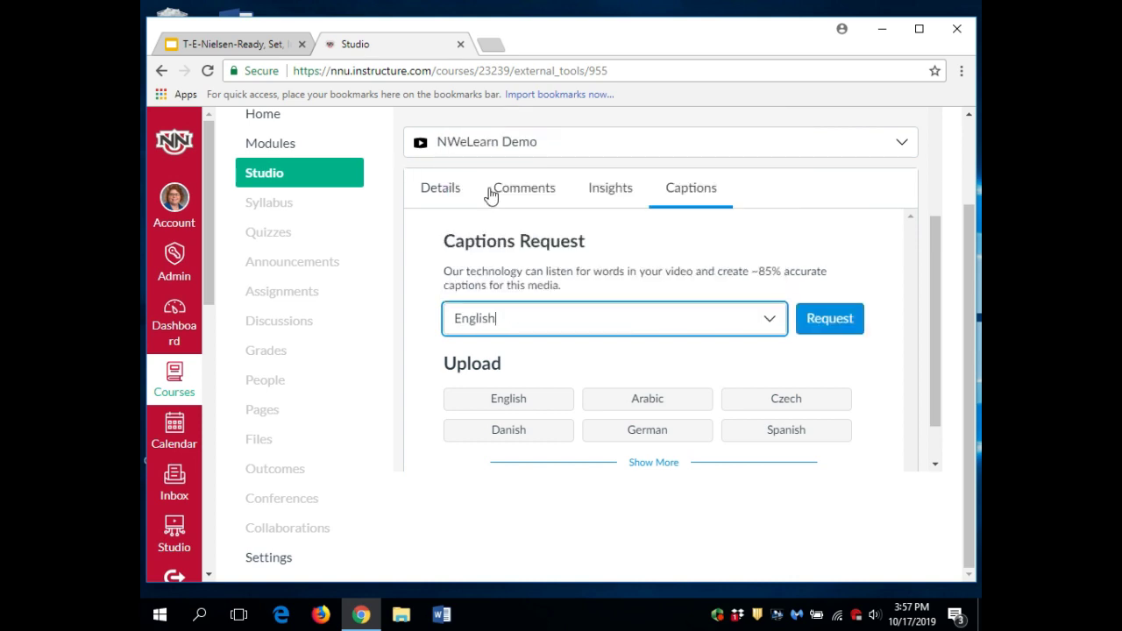
pyautogui.click(829, 319)
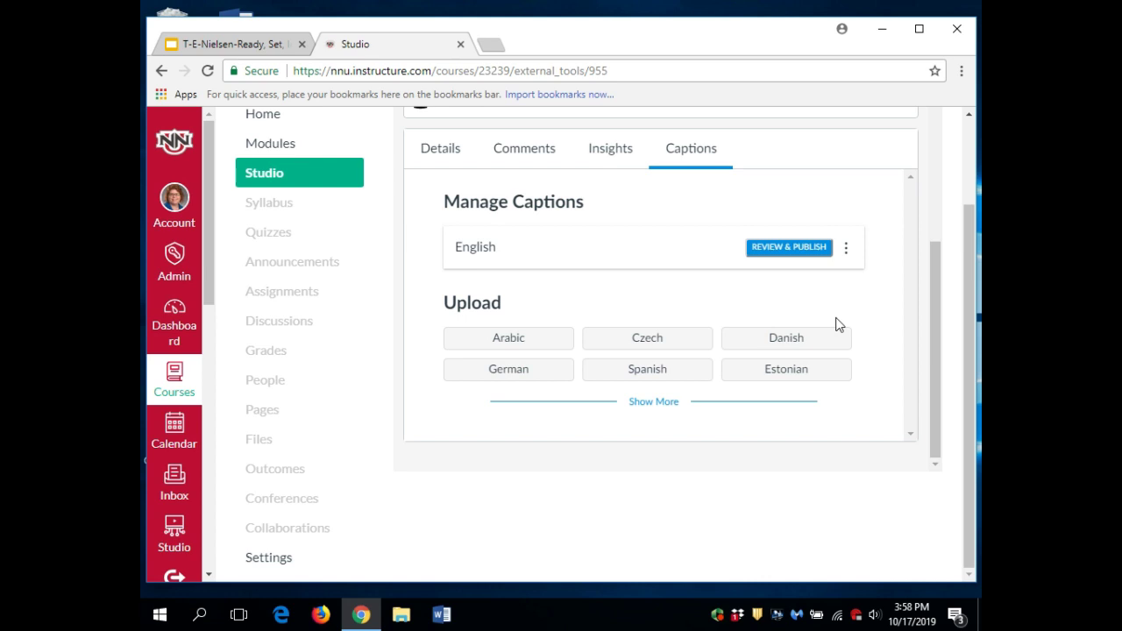
# - Publish the reviewed English captions and view their Edit, Download, Replace and Delete options
pyautogui.click(807, 259)
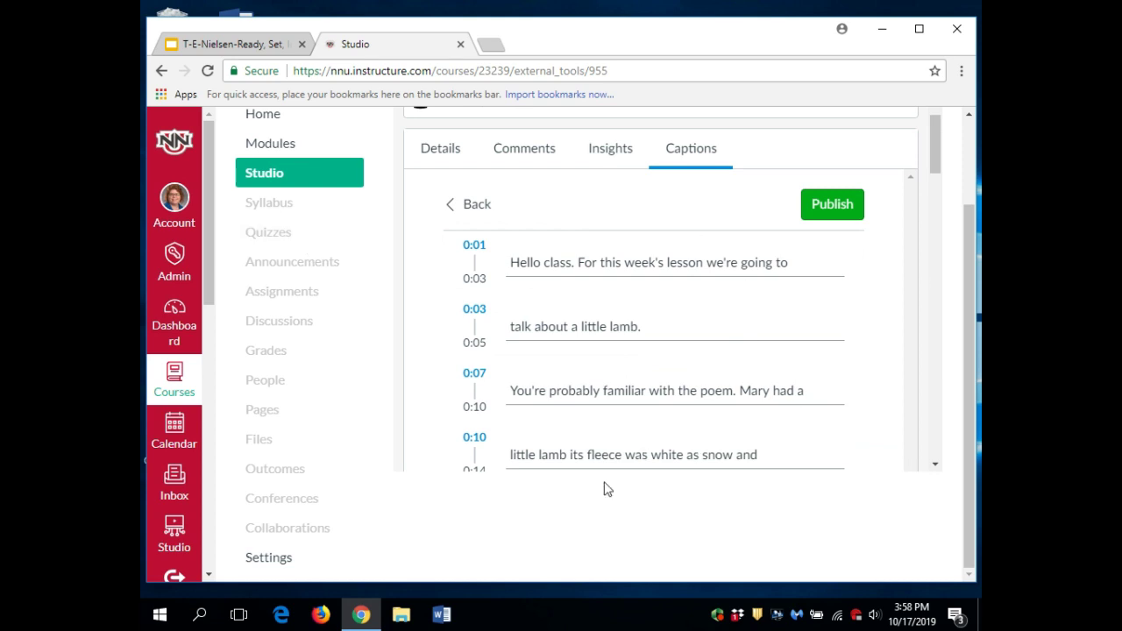
pyautogui.click(825, 206)
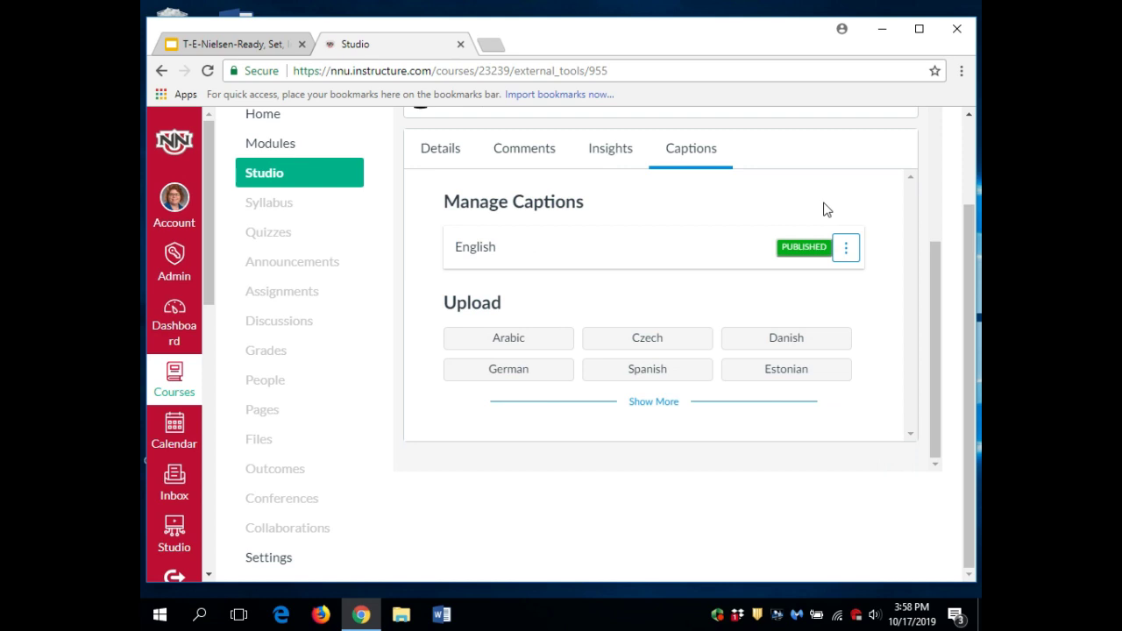
pyautogui.click(846, 249)
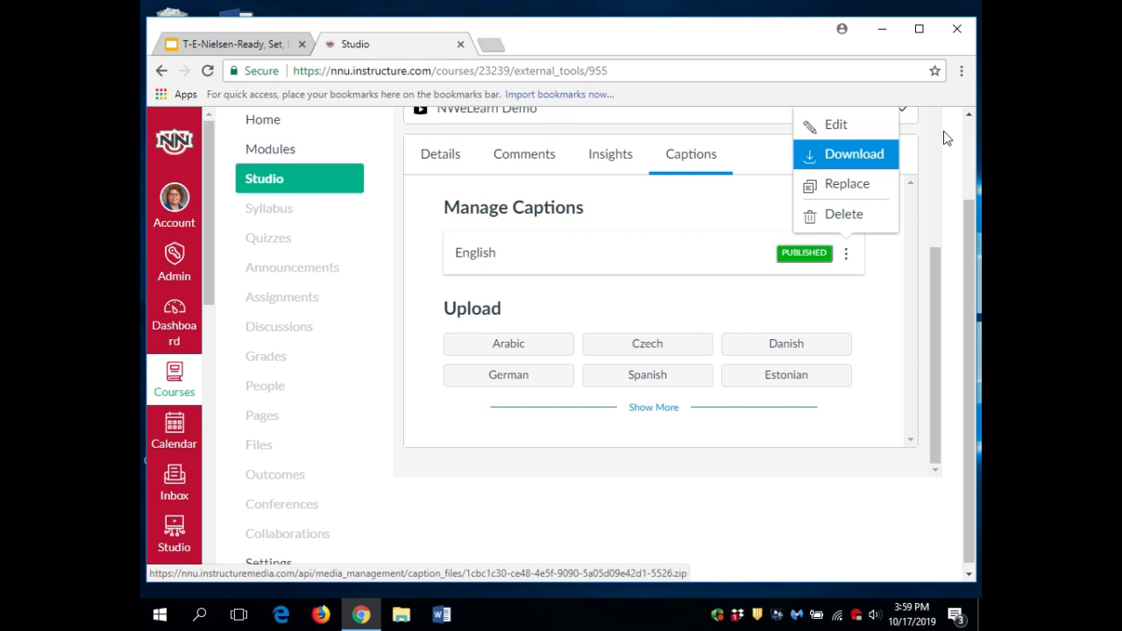
pyautogui.scroll(4, 943, 134)
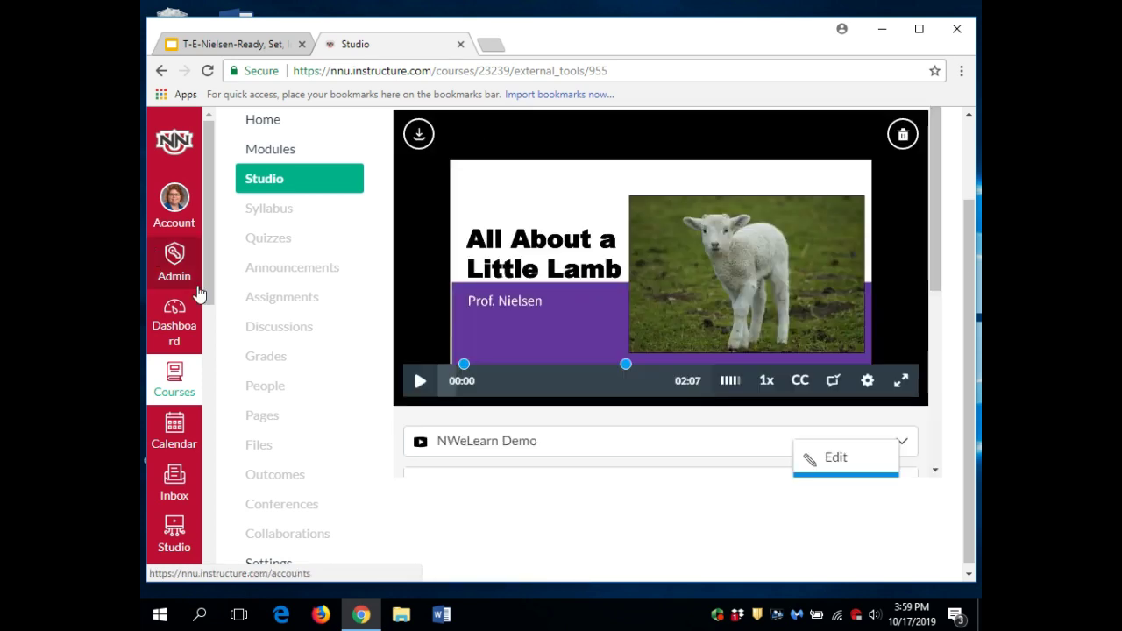
# - Go to the Studio My Uploads library and view the lamb demo video's options menu
pyautogui.click(170, 532)
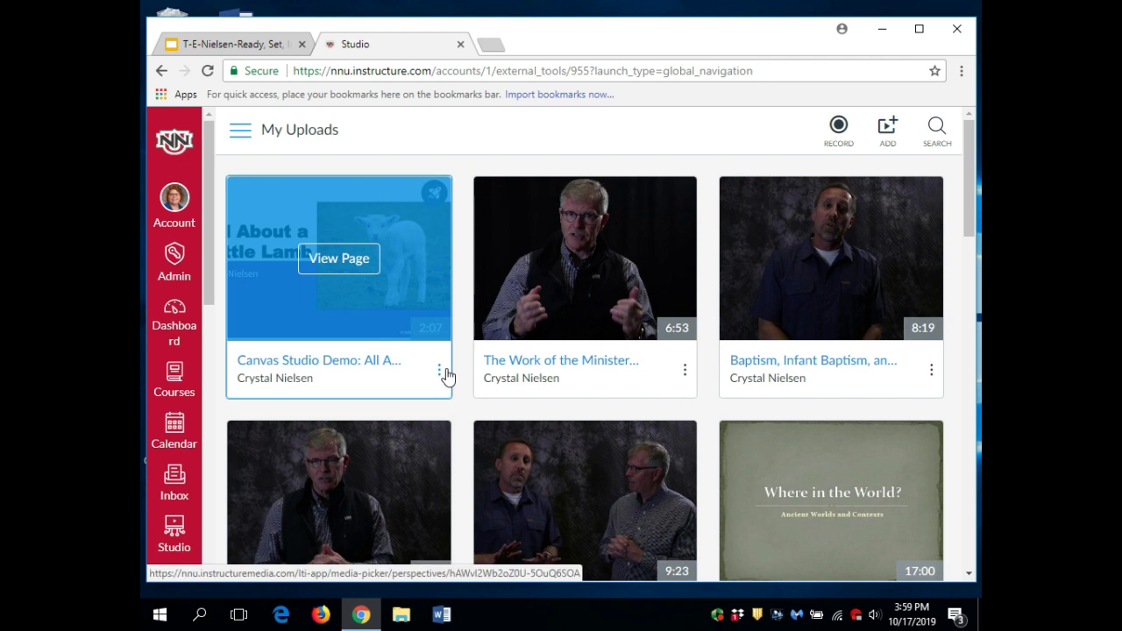
pyautogui.click(441, 372)
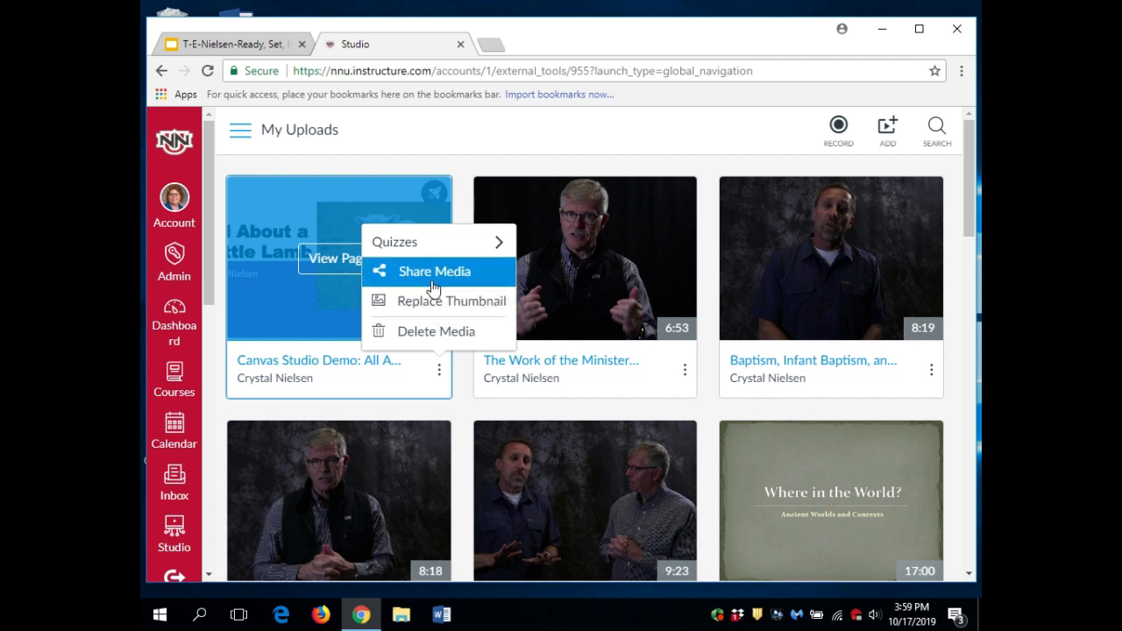
pyautogui.click(434, 272)
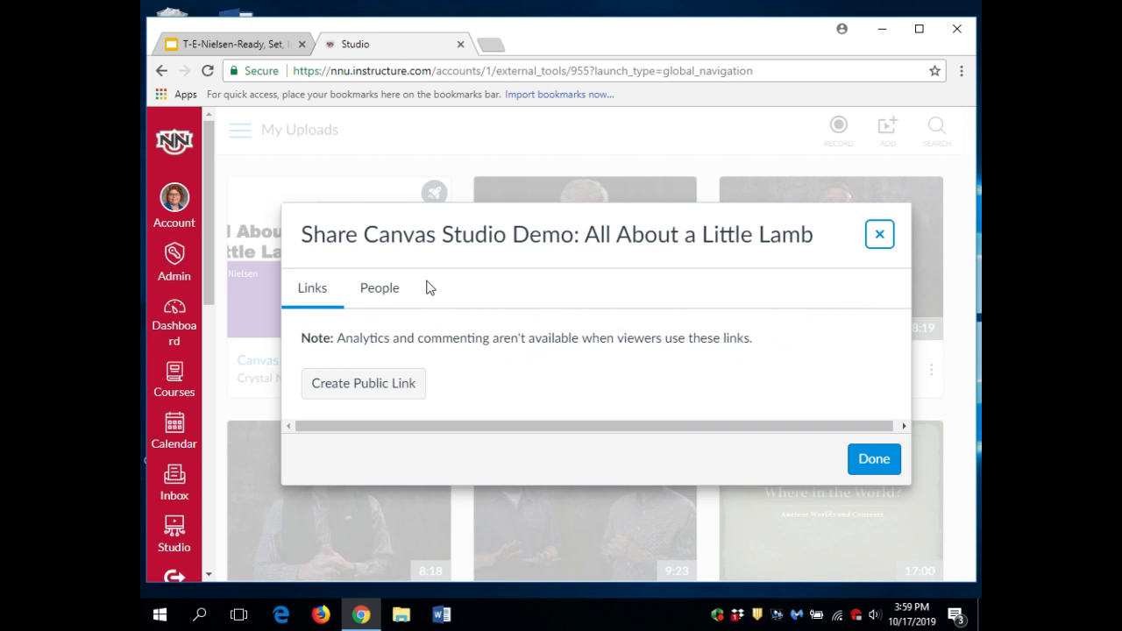
pyautogui.click(379, 291)
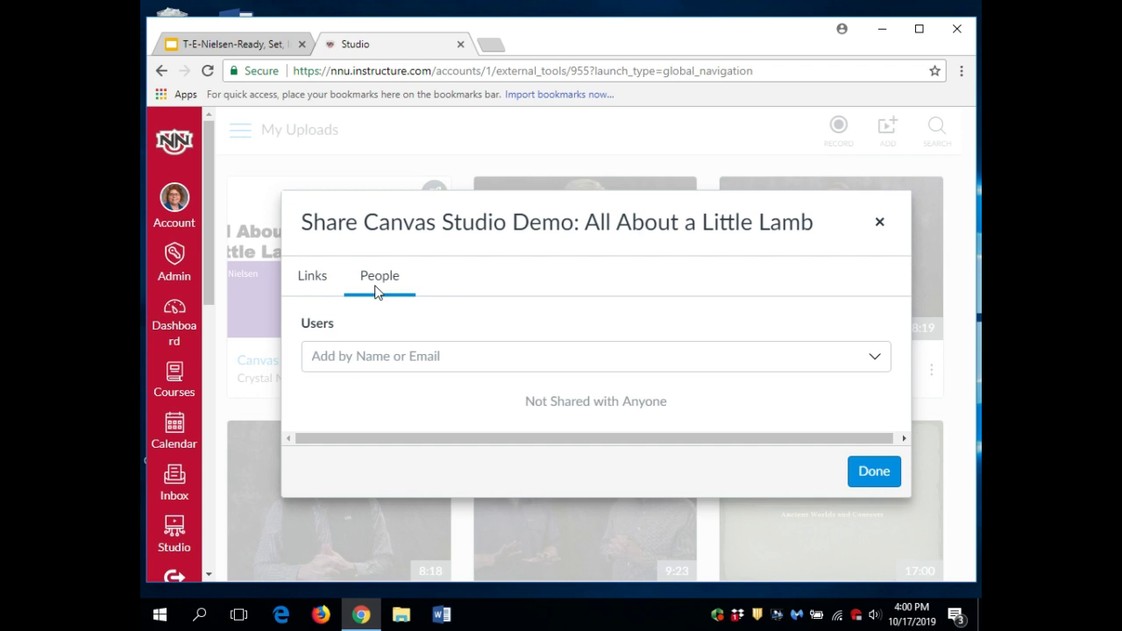
pyautogui.click(325, 282)
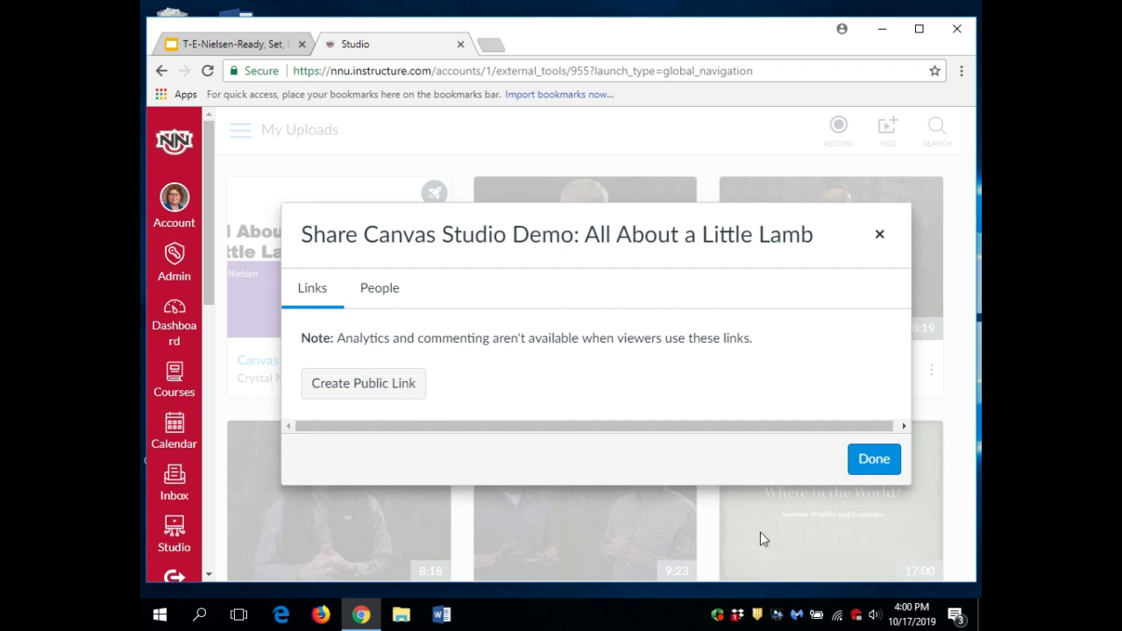
pyautogui.click(874, 459)
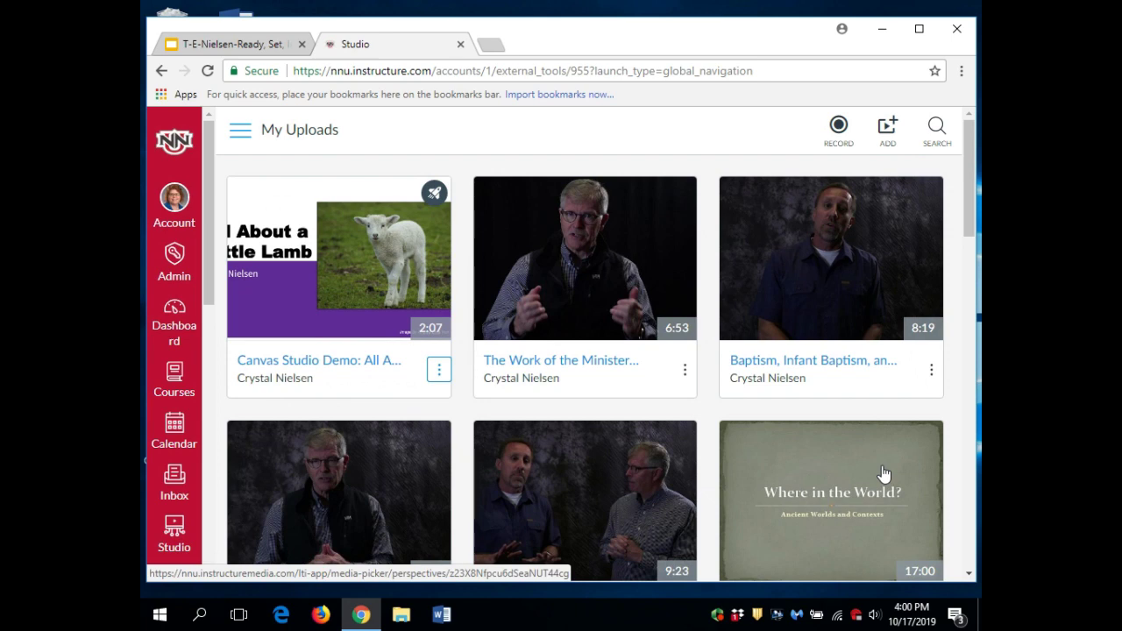
pyautogui.click(969, 574)
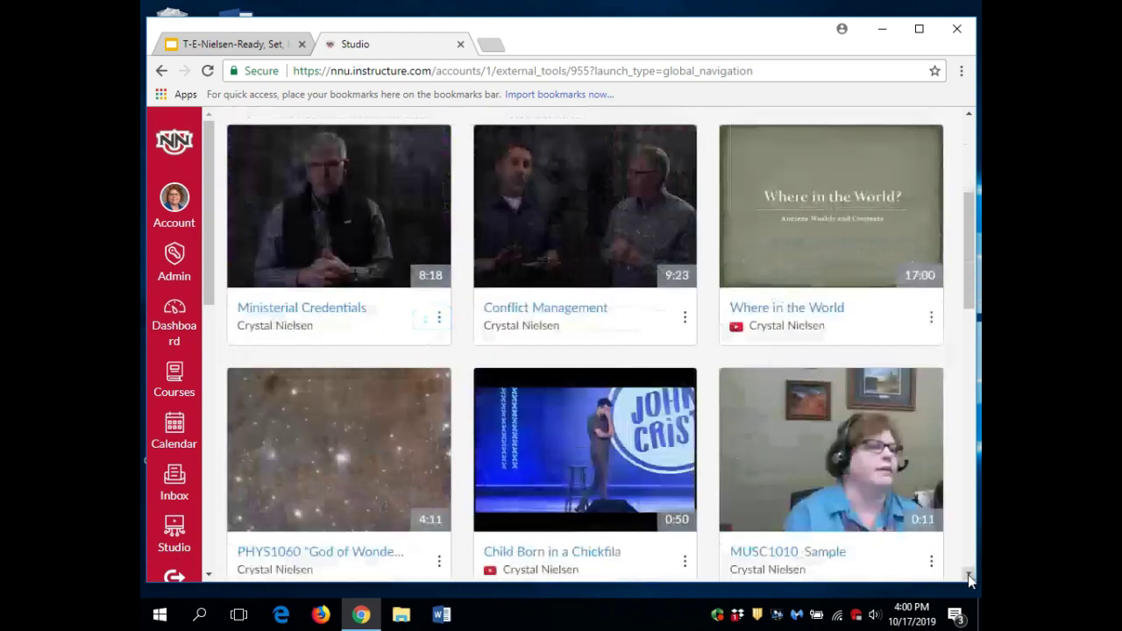
pyautogui.moveTo(969, 574); pyautogui.dragTo(969, 574)
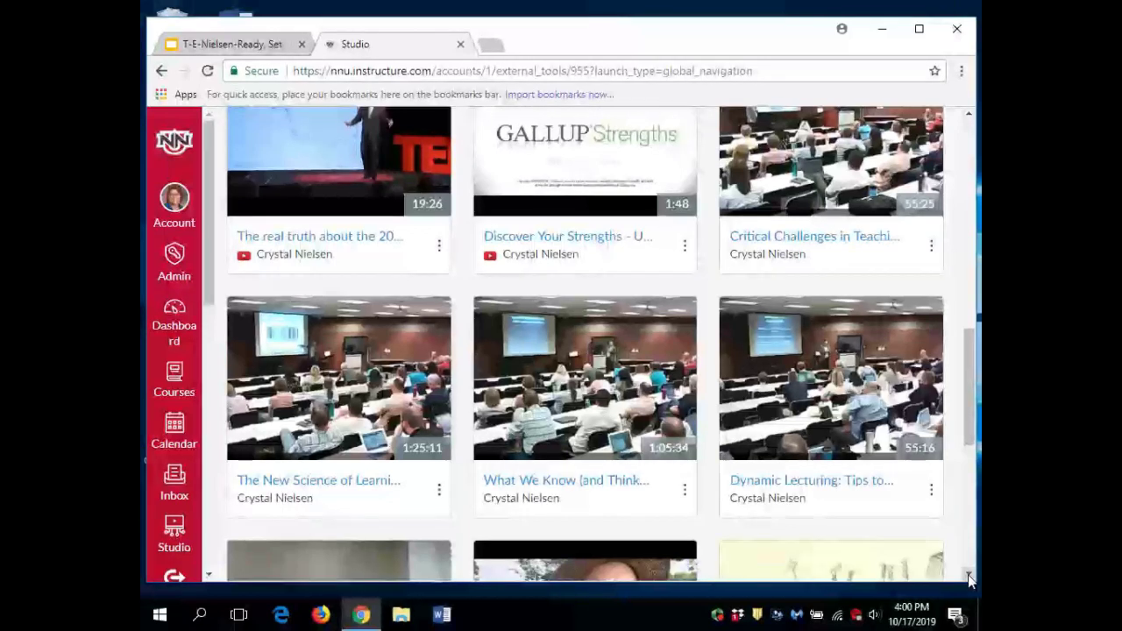
pyautogui.moveTo(664, 406)
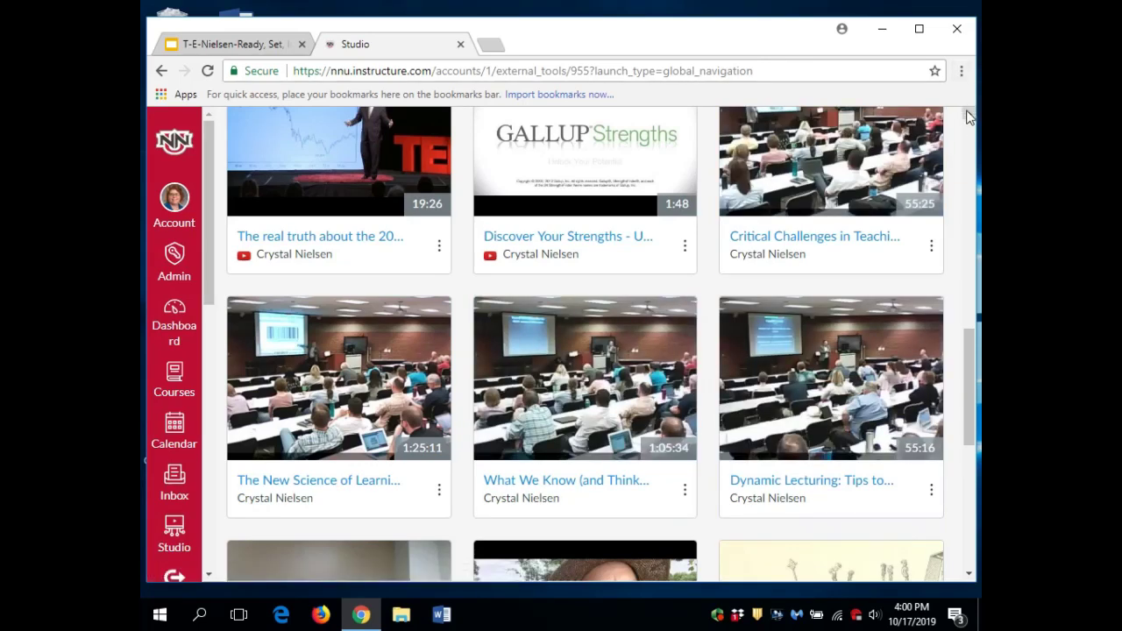
pyautogui.scroll(12, 969, 117)
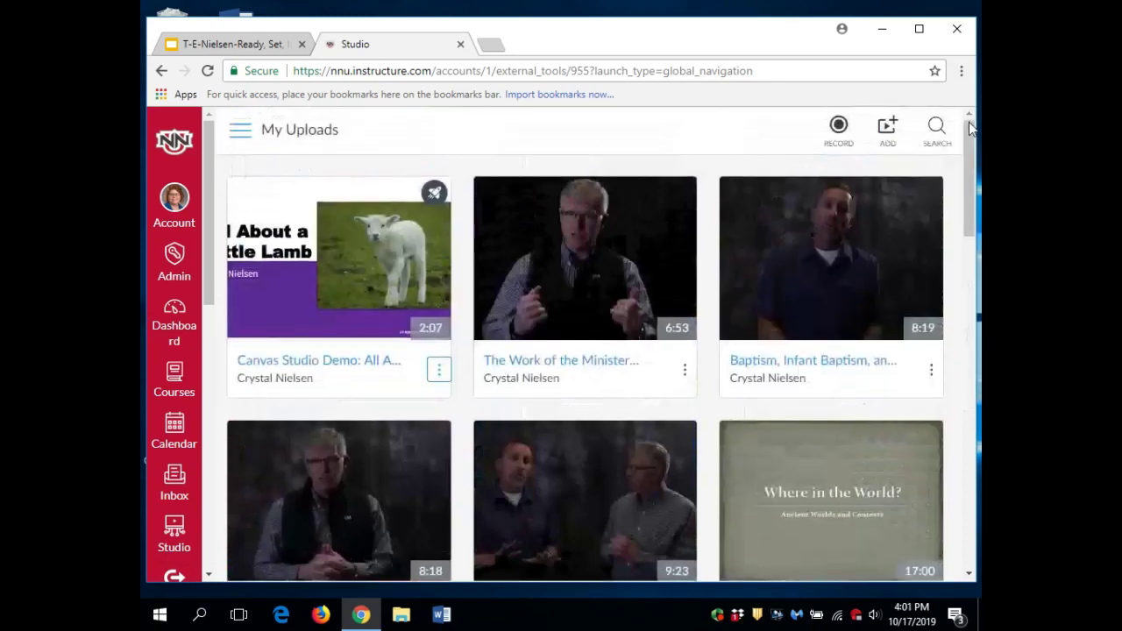
# - From the Dashboard, open NWeLearn Demo's Modules and the 'Video with Practice Quiz Embedded in a Page' item
pyautogui.click(187, 327)
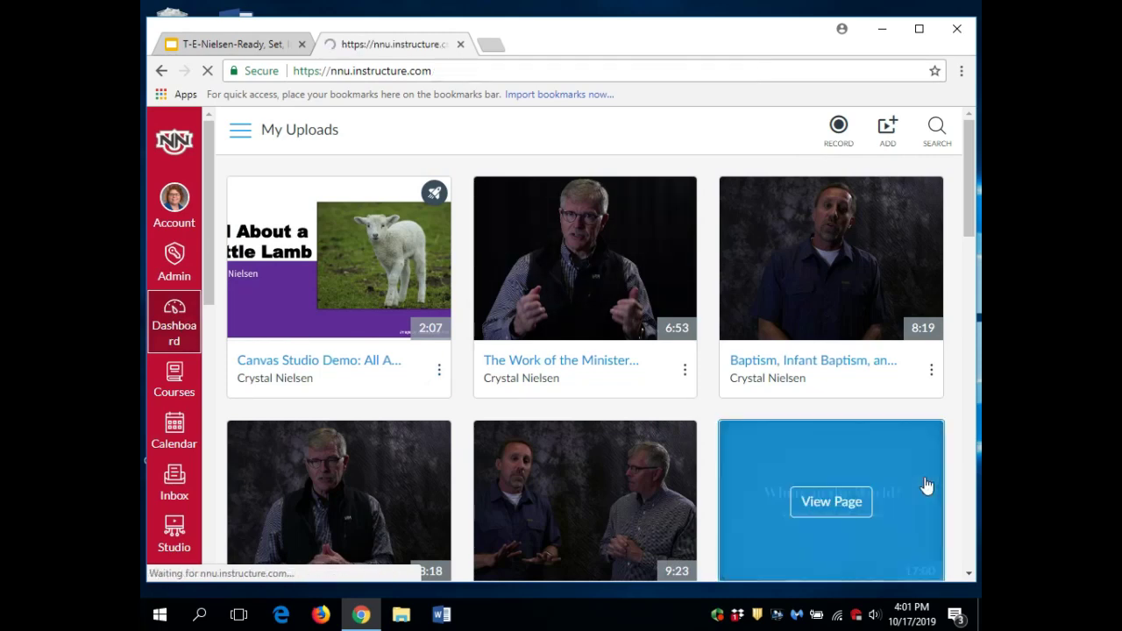
pyautogui.scroll(-10, 971, 551)
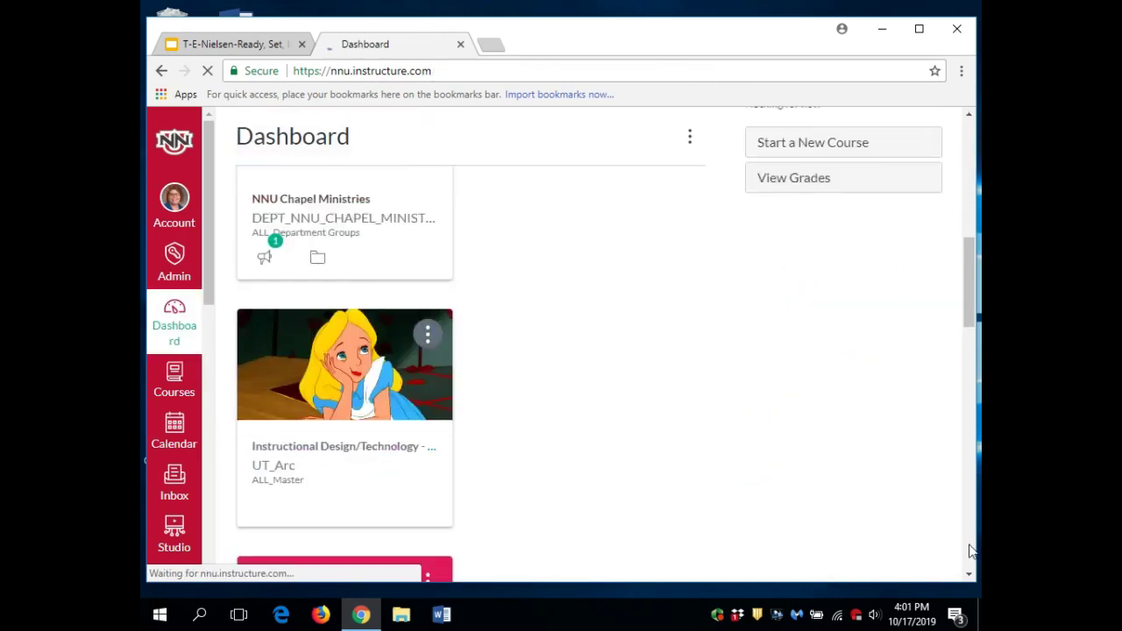
pyautogui.scroll(-5, 971, 550)
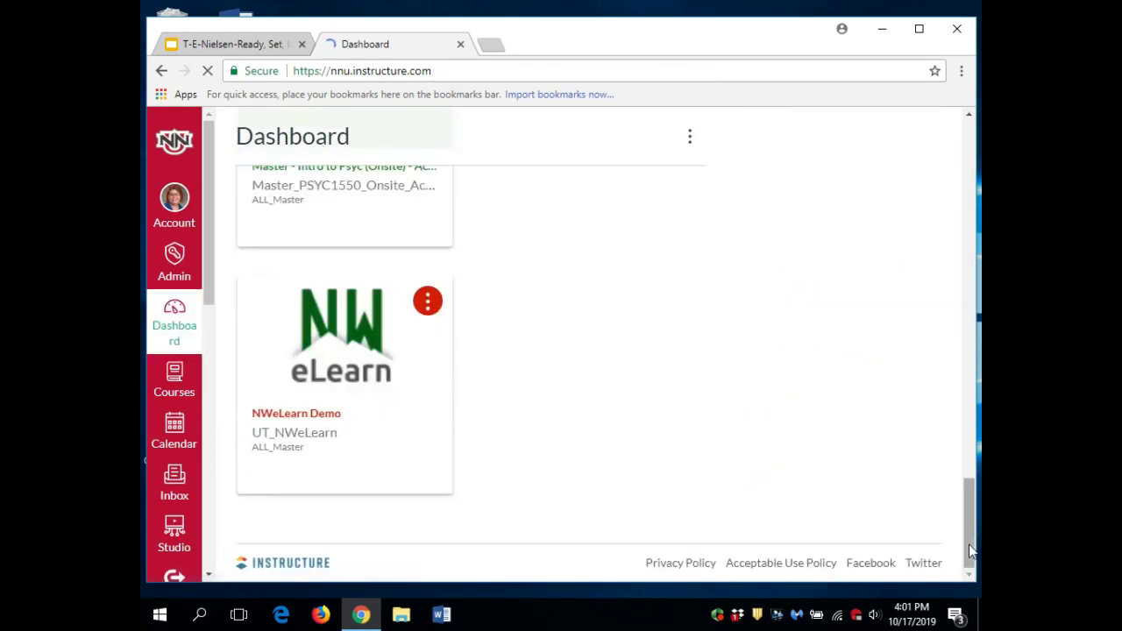
pyautogui.click(324, 317)
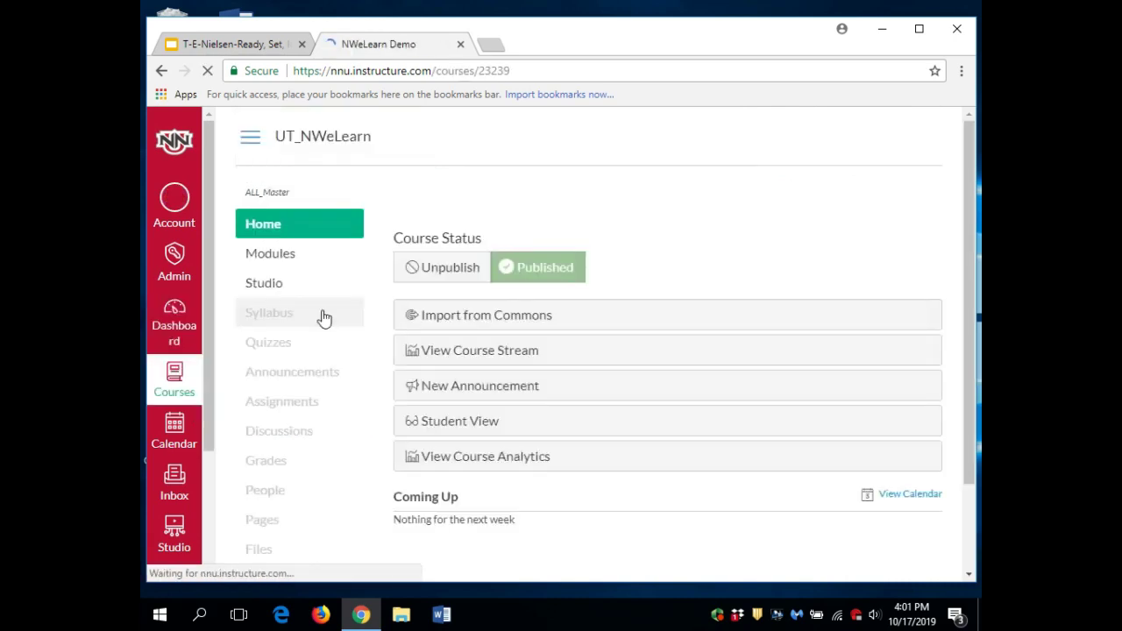
pyautogui.click(321, 318)
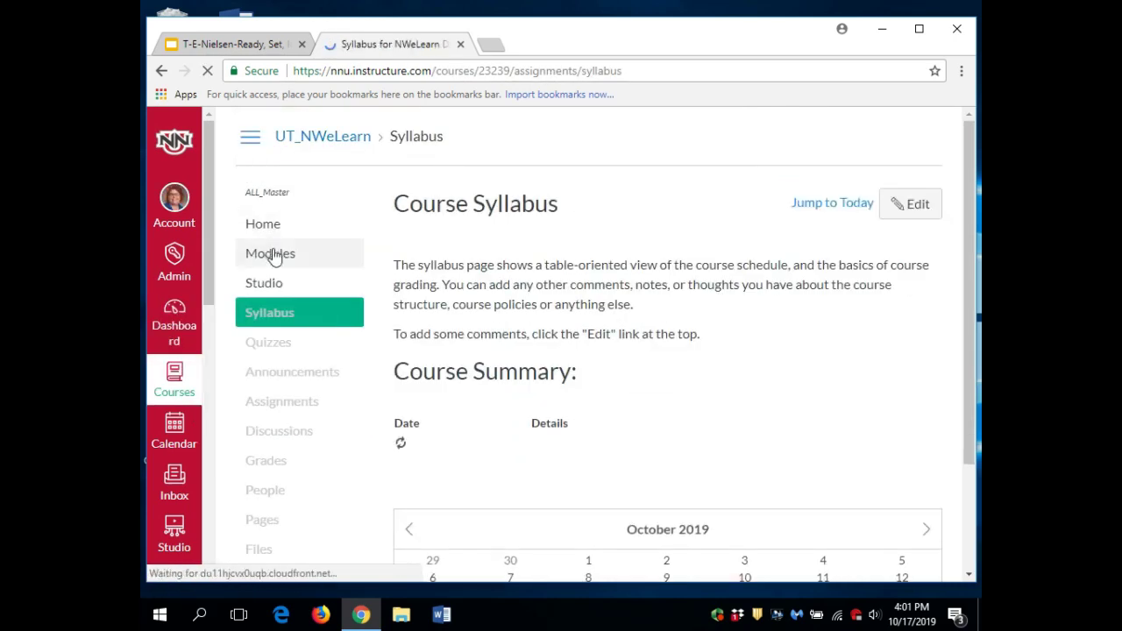
pyautogui.click(270, 253)
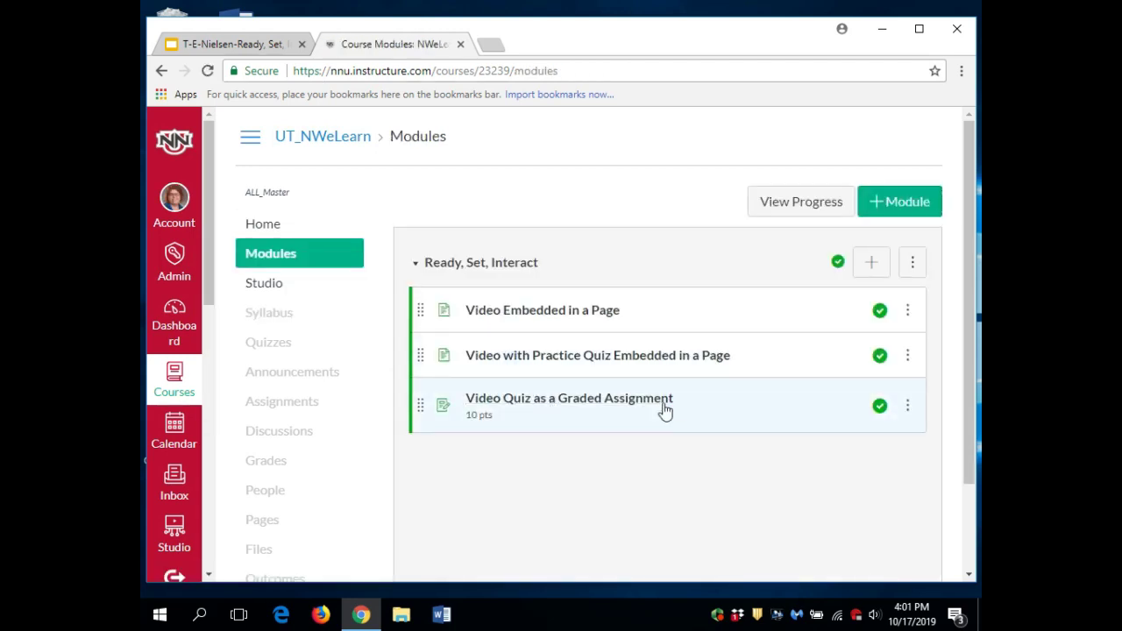
pyautogui.click(646, 359)
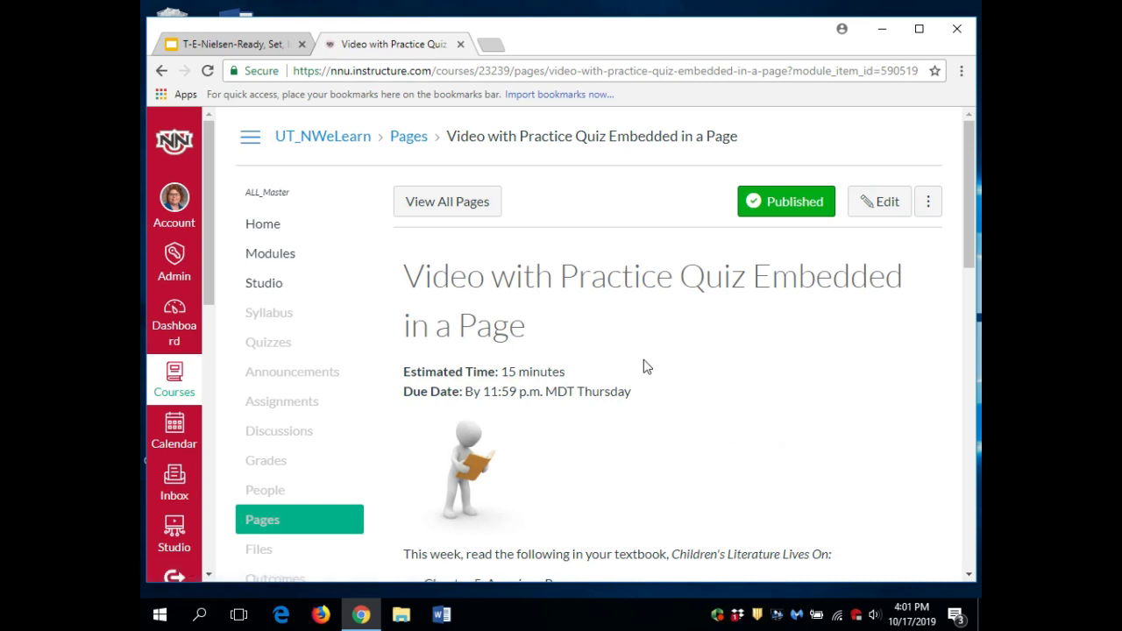
# - Review the Little Lamb Quiz results (50% high, low and mean scores), then narrow the browser window
pyautogui.scroll(-6, 646, 367)
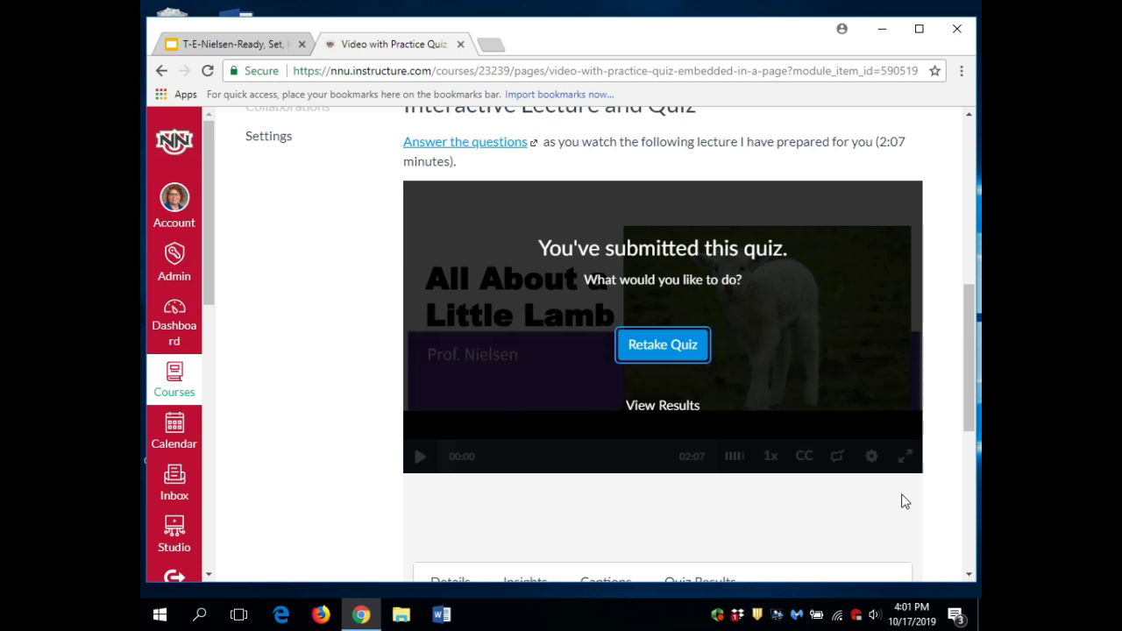
pyautogui.click(678, 411)
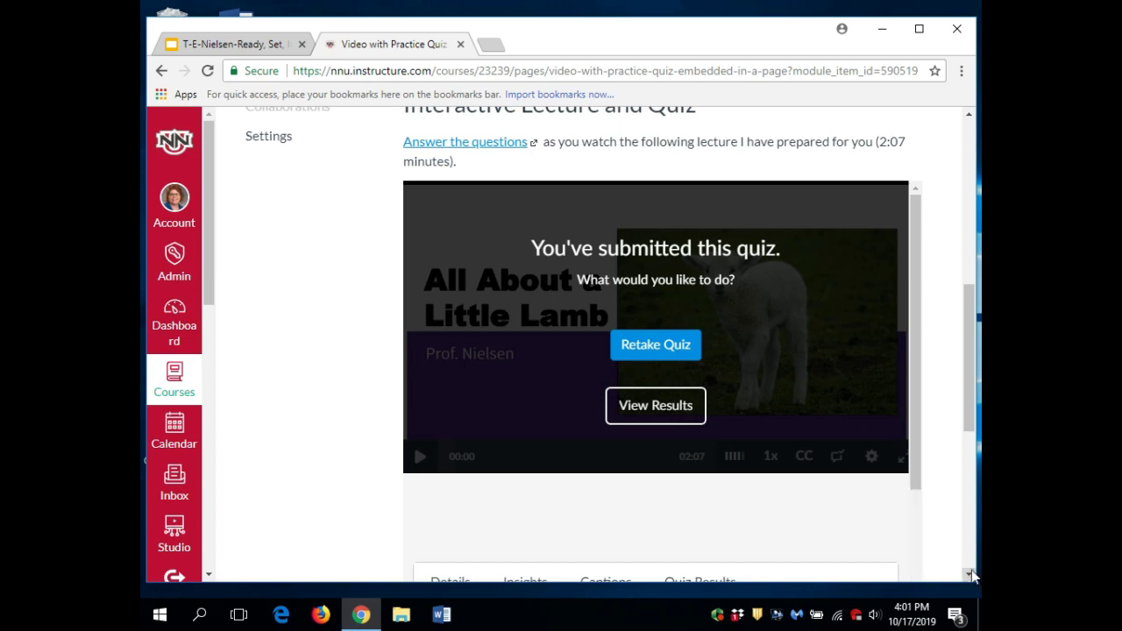
pyautogui.scroll(-6, 972, 575)
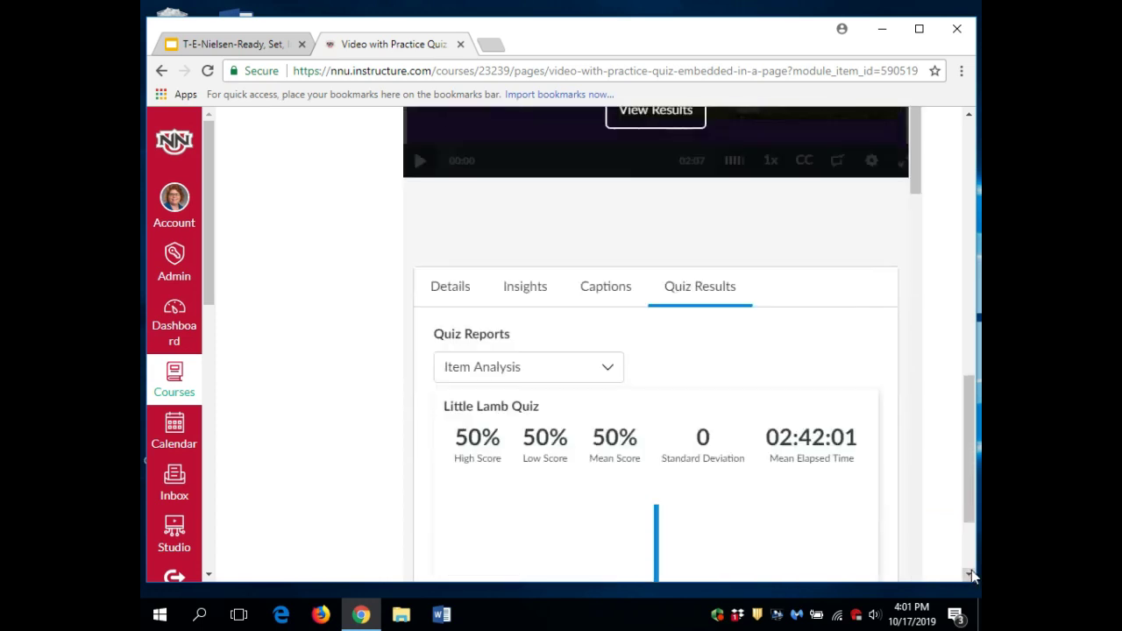
pyautogui.scroll(-3, 971, 576)
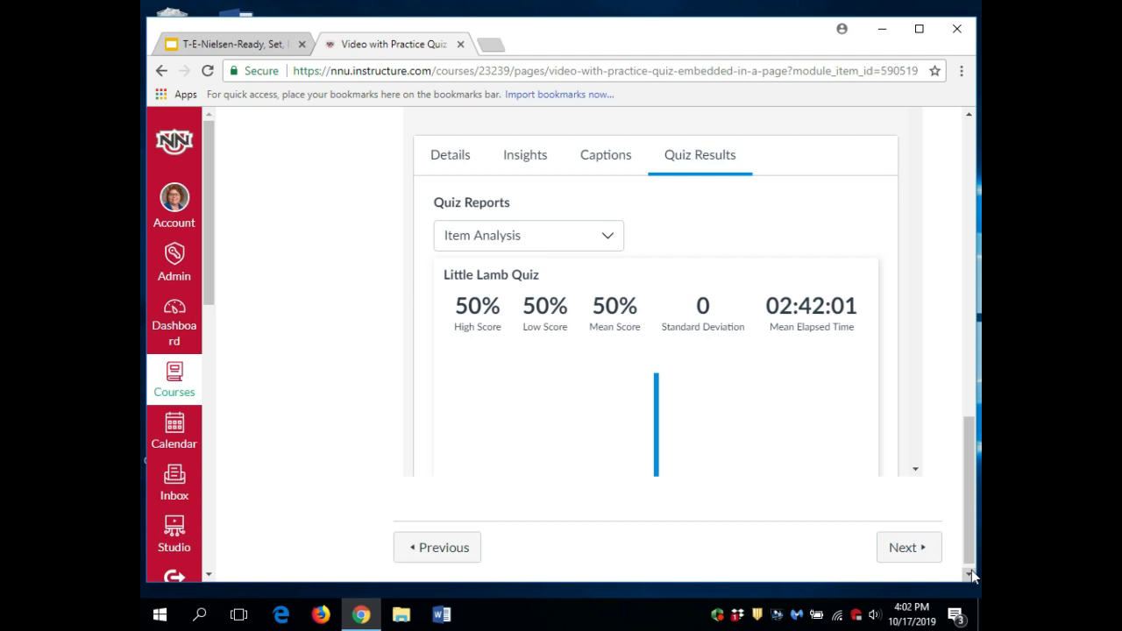
pyautogui.moveTo(976, 385); pyautogui.dragTo(864, 386)
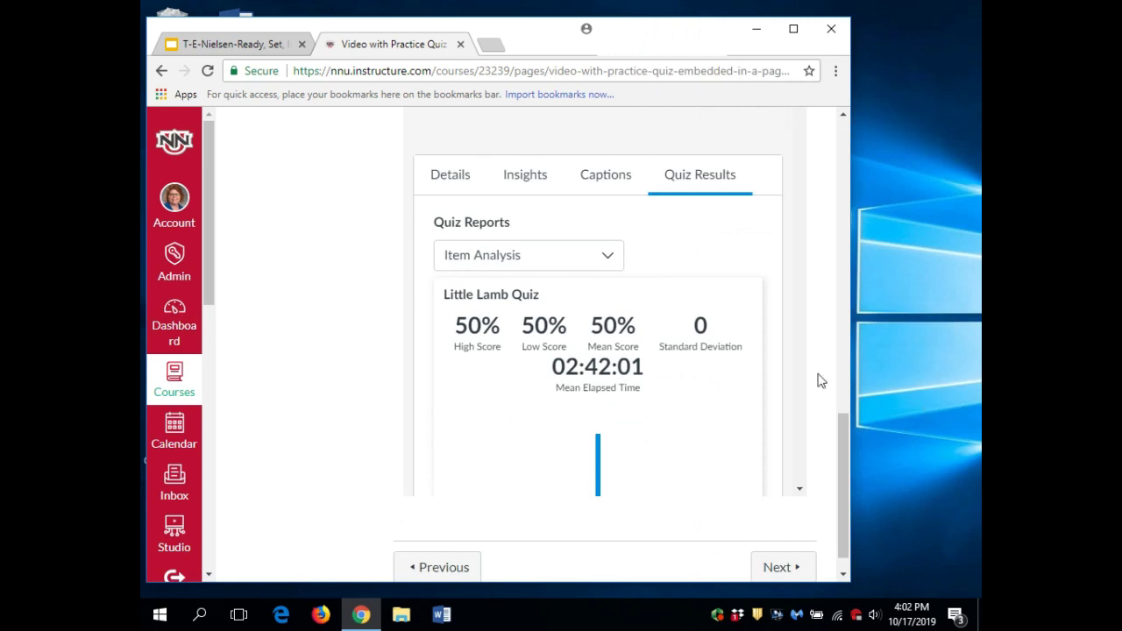
pyautogui.moveTo(860, 370); pyautogui.dragTo(933, 357)
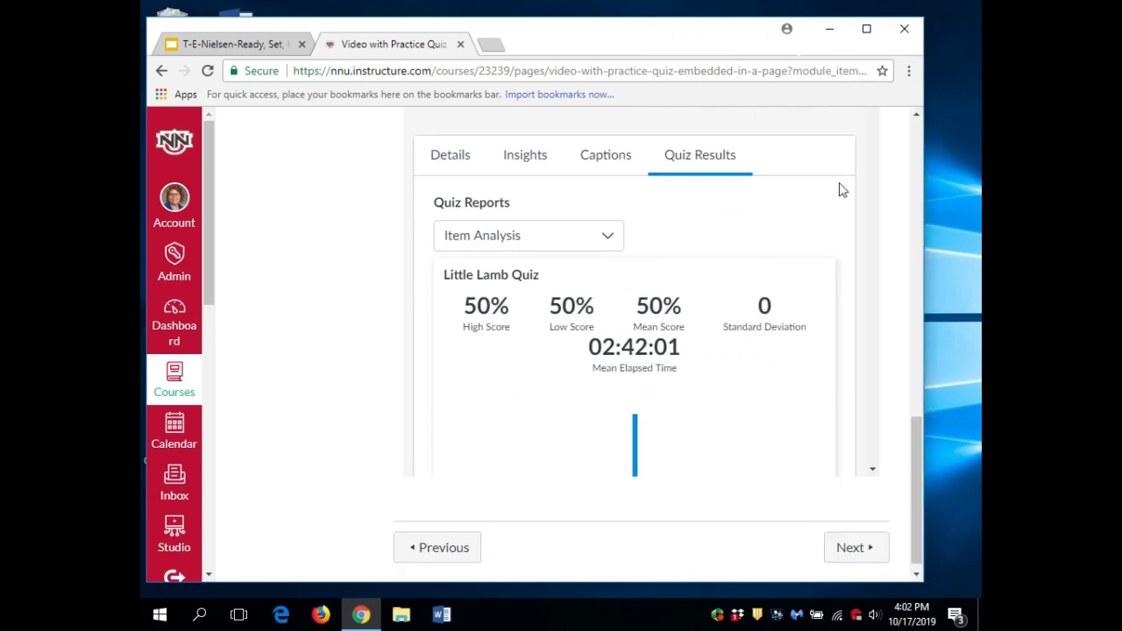
# - Retake the Little Lamb Quiz and play the video until Question 1 of 5 about fleece colour appears
pyautogui.scroll(5, 922, 133)
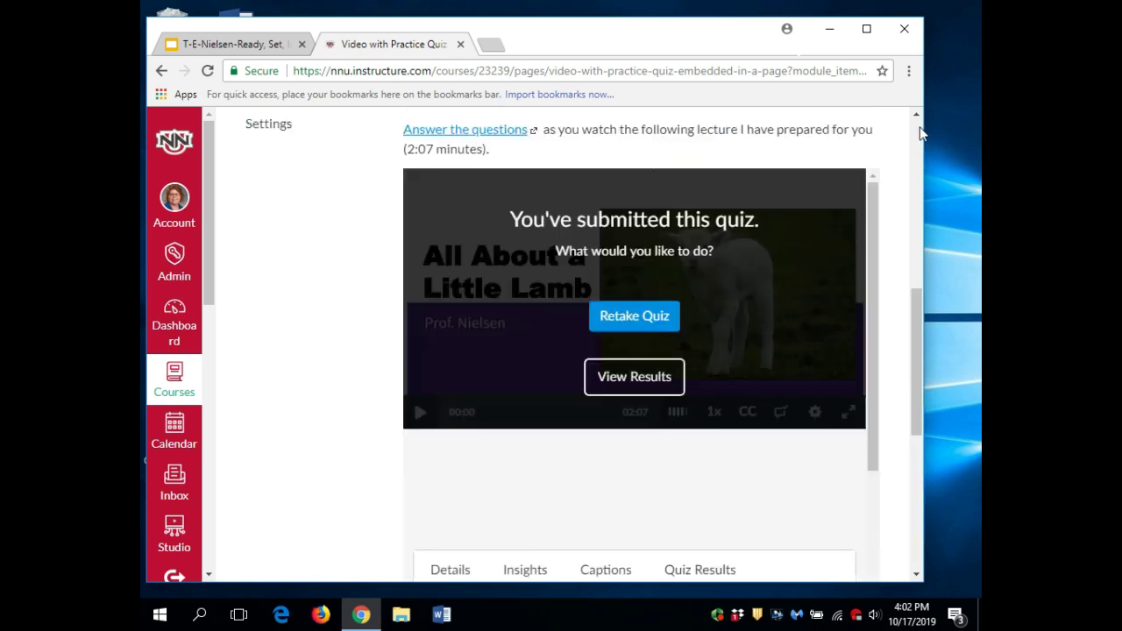
pyautogui.click(653, 317)
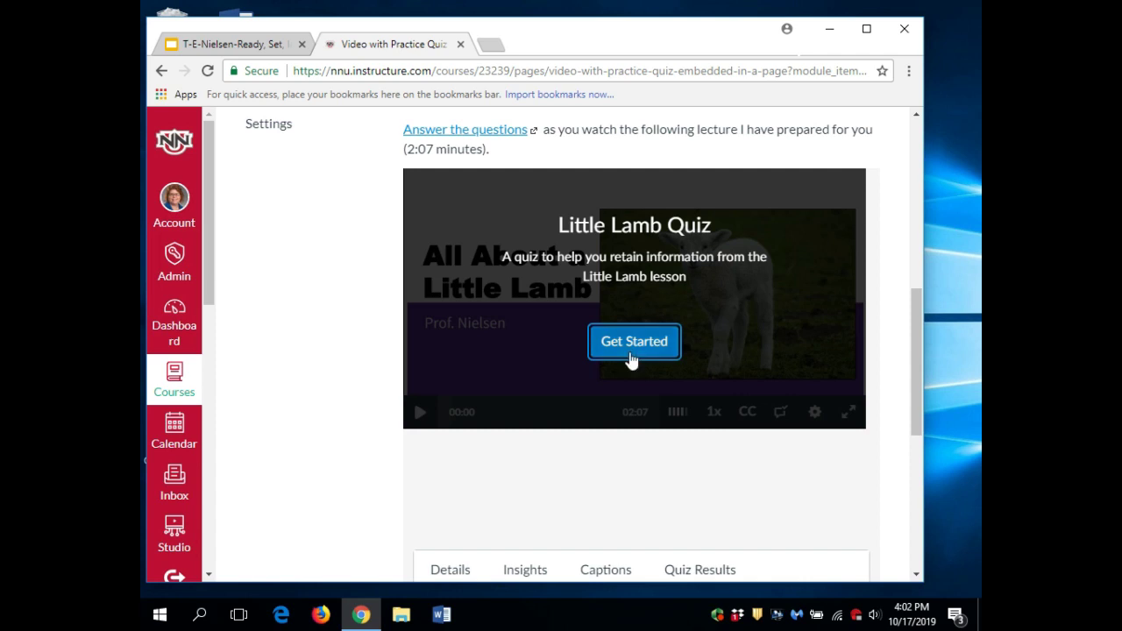
pyautogui.click(628, 344)
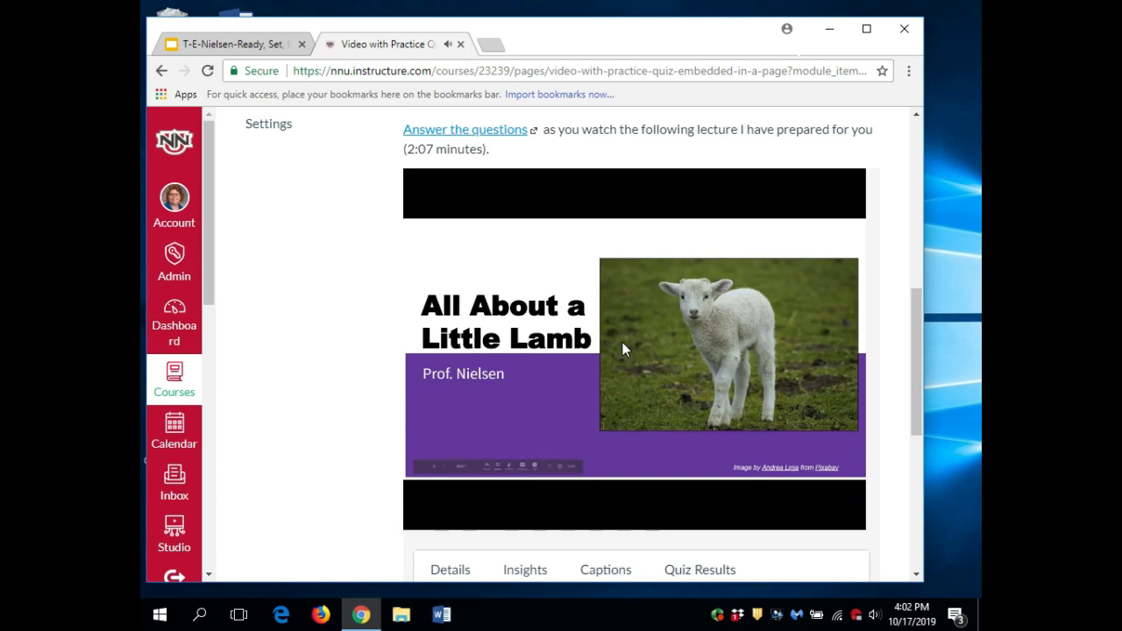
pyautogui.moveTo(802, 436)
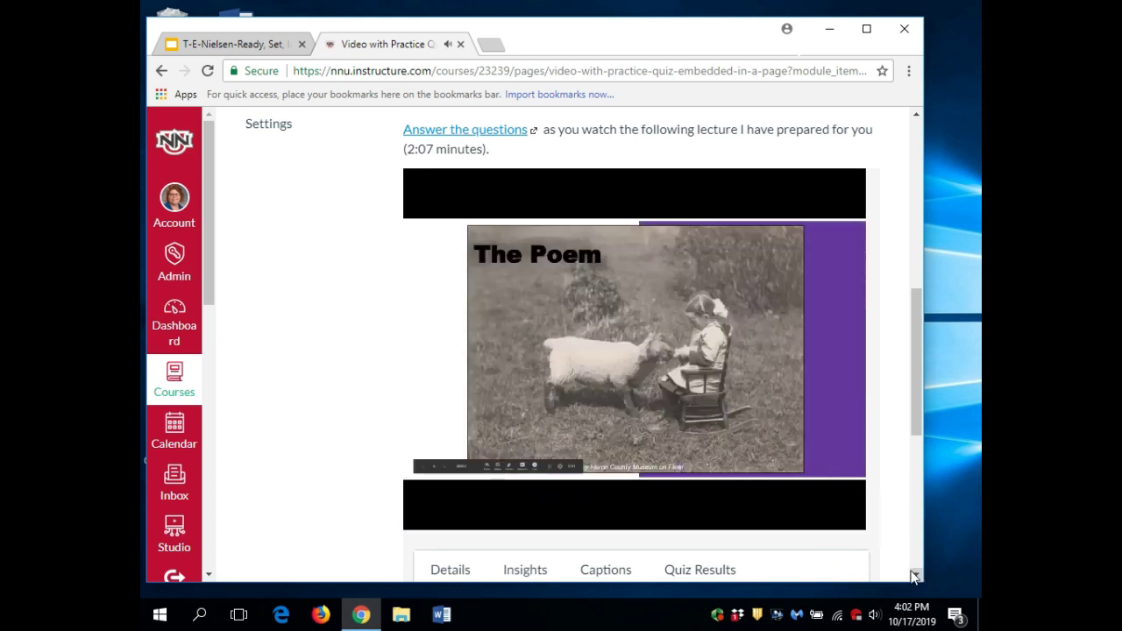
pyautogui.click(916, 577)
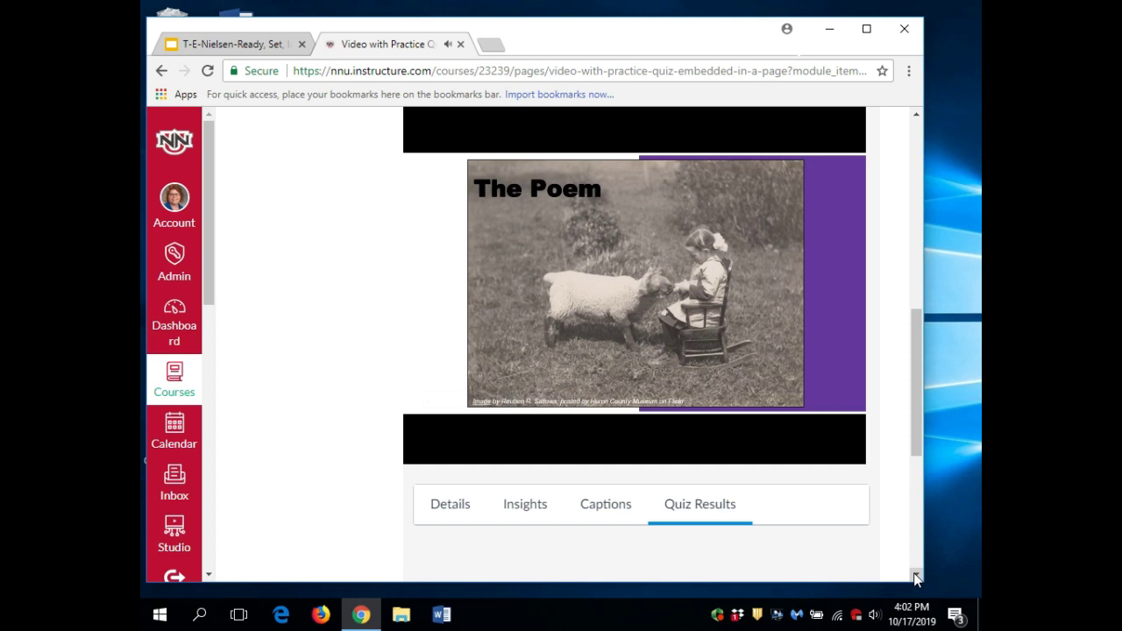
pyautogui.moveTo(795, 446)
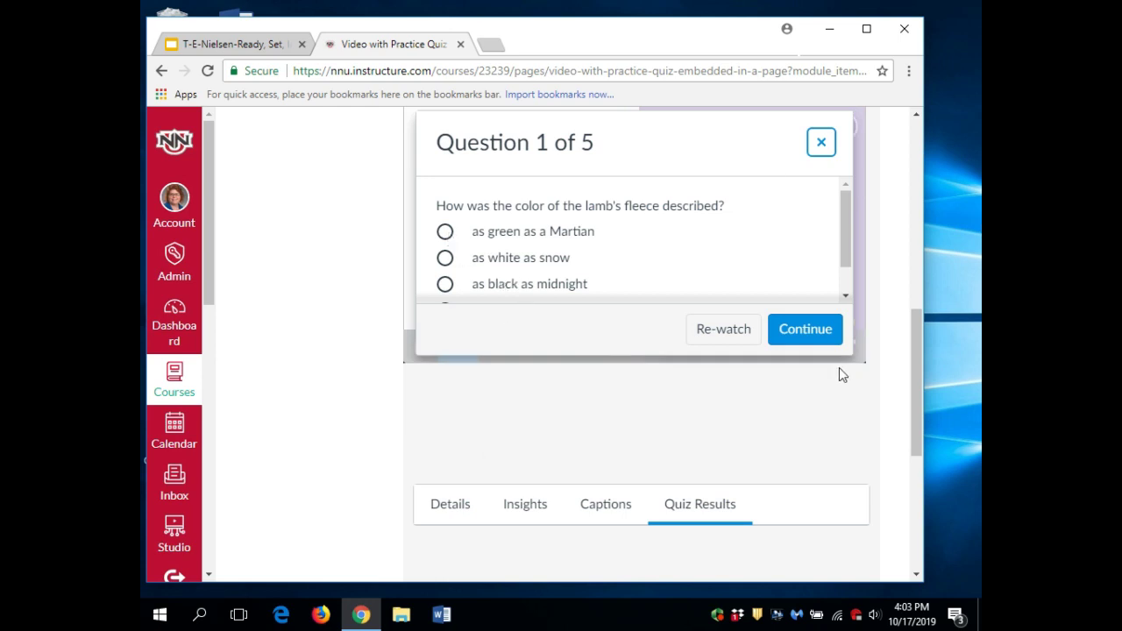
# - Answer question 1 with the purple people-eater option and resume the video
pyautogui.click(845, 295)
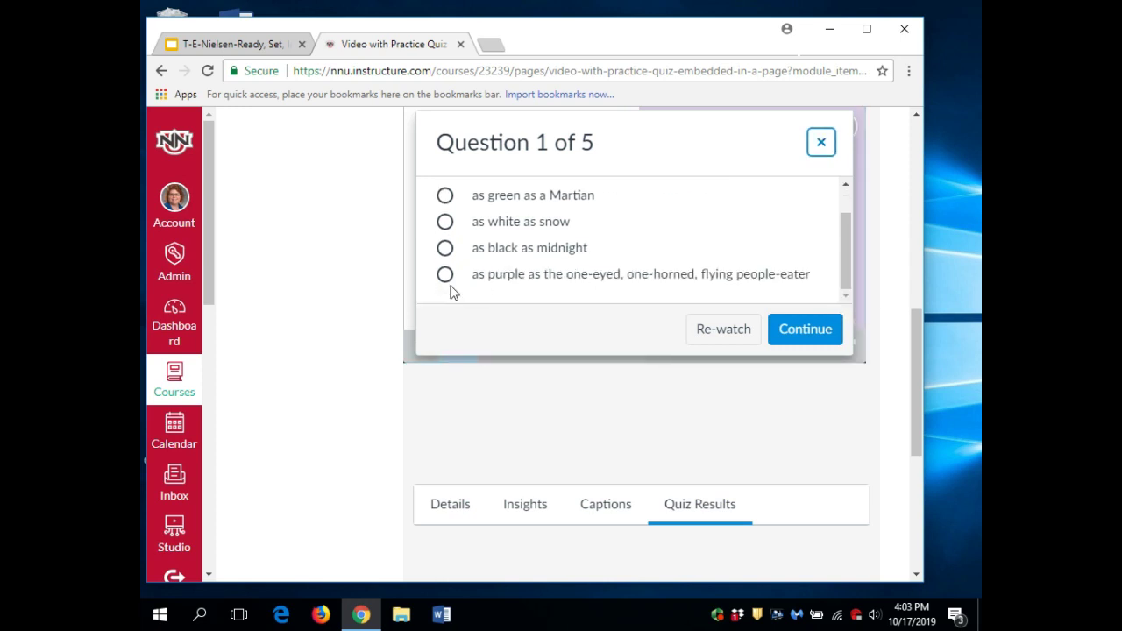
pyautogui.click(445, 277)
pyautogui.click(804, 330)
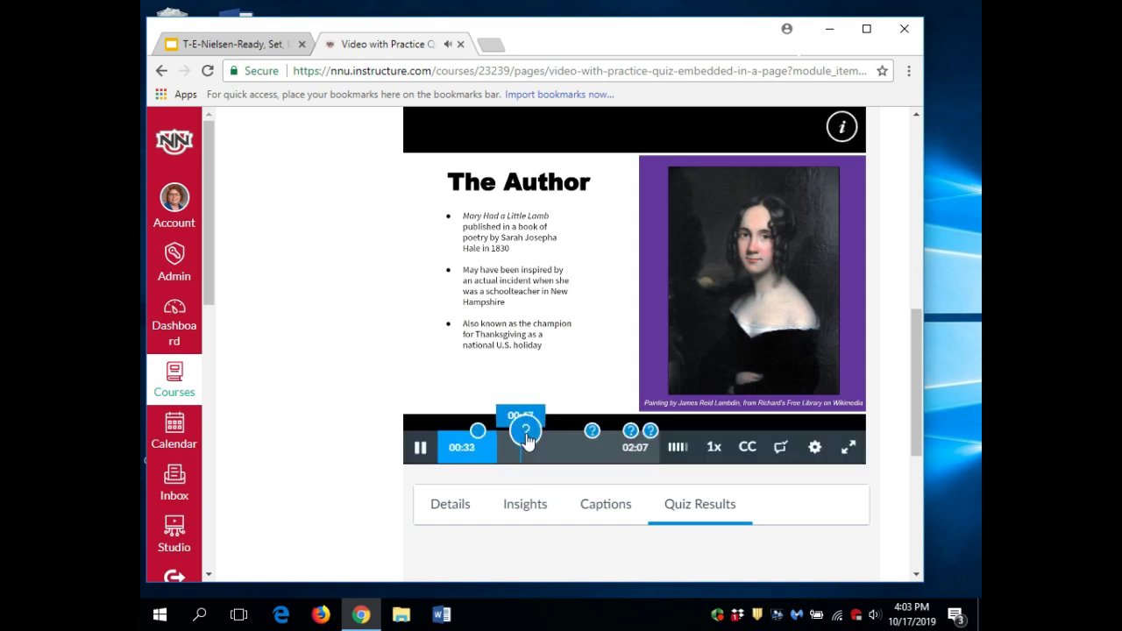
# - Answer question 2 by ticking the Thanksgiving holiday and 'Mary Had a Little Lamb' statements
pyautogui.click(525, 434)
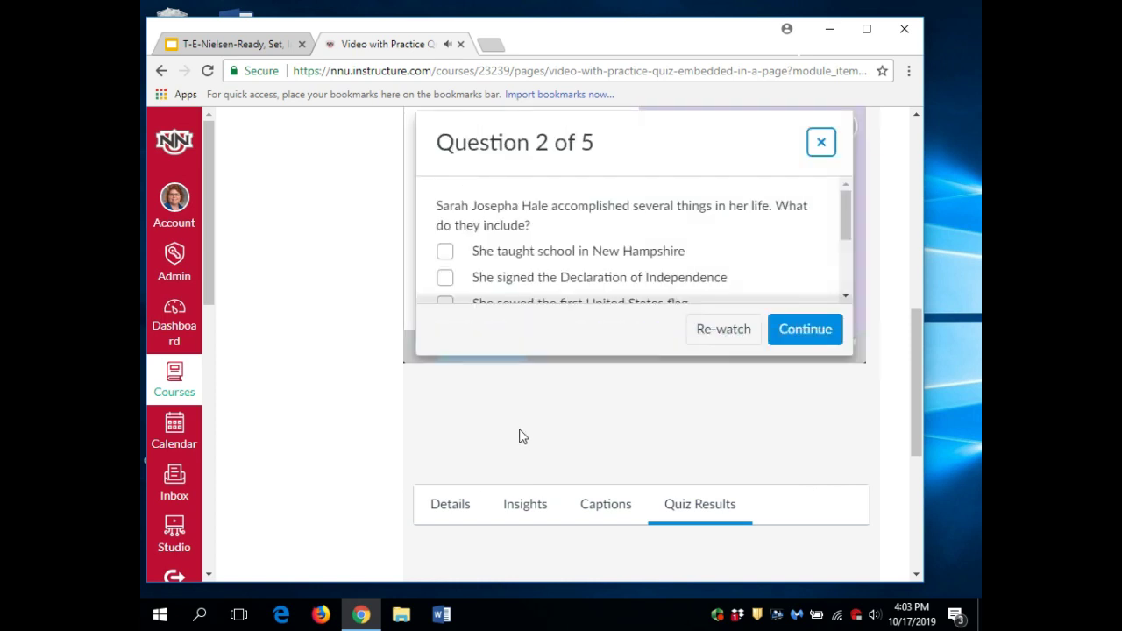
pyautogui.click(849, 297)
pyautogui.click(849, 297)
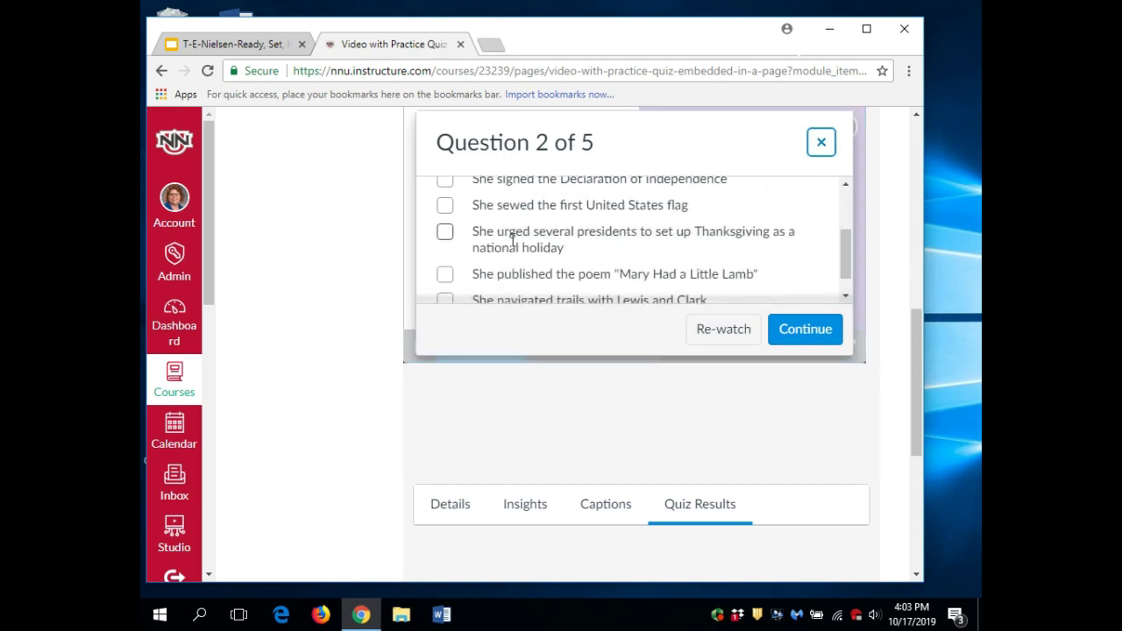
pyautogui.click(446, 233)
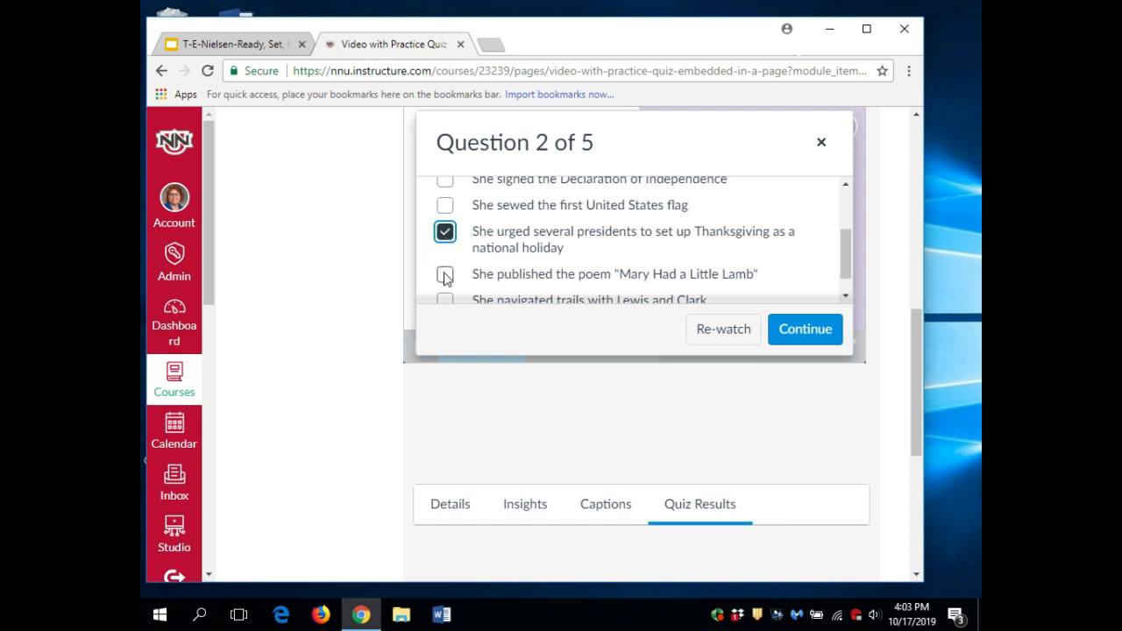
pyautogui.click(445, 275)
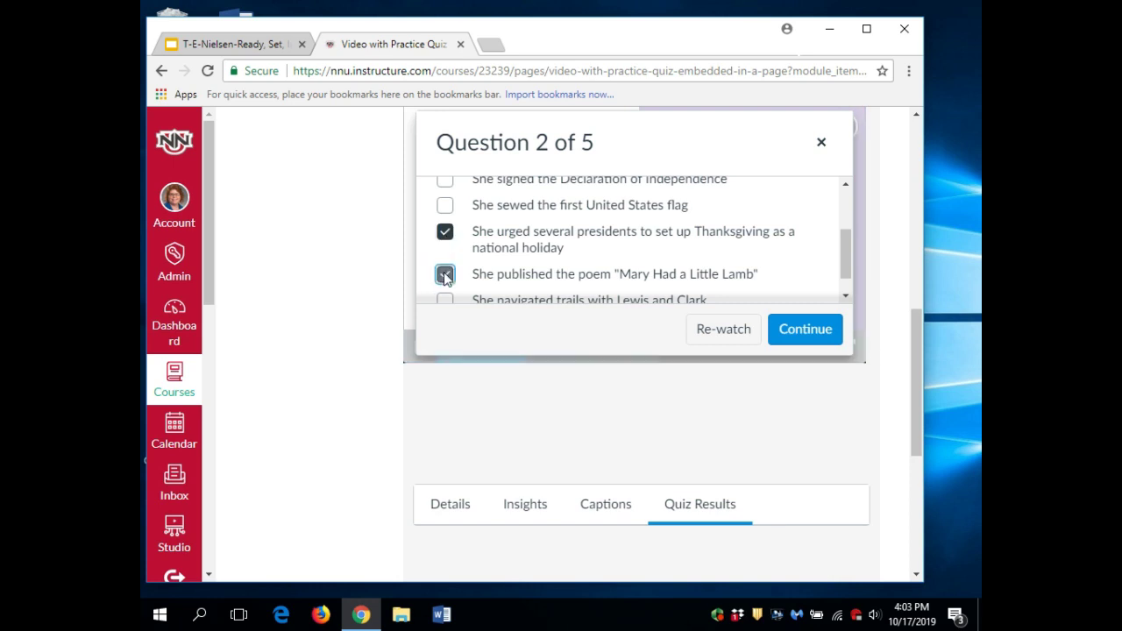
pyautogui.click(804, 330)
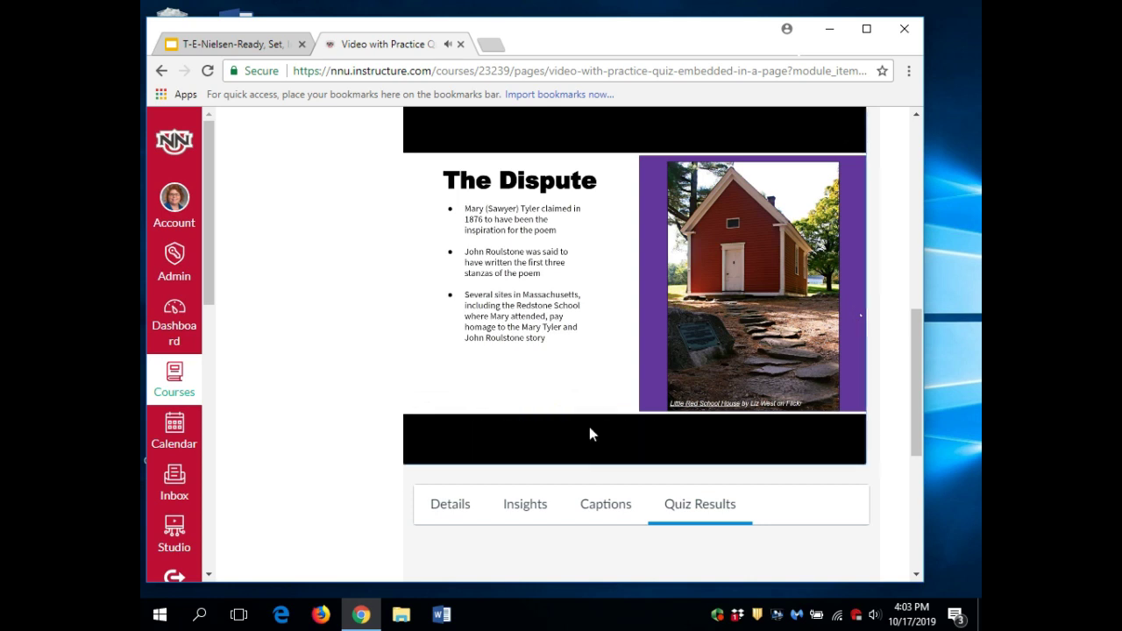
# - Answer question 3 True, re-watching the preceding section before confirming the answer
pyautogui.moveTo(609, 438)
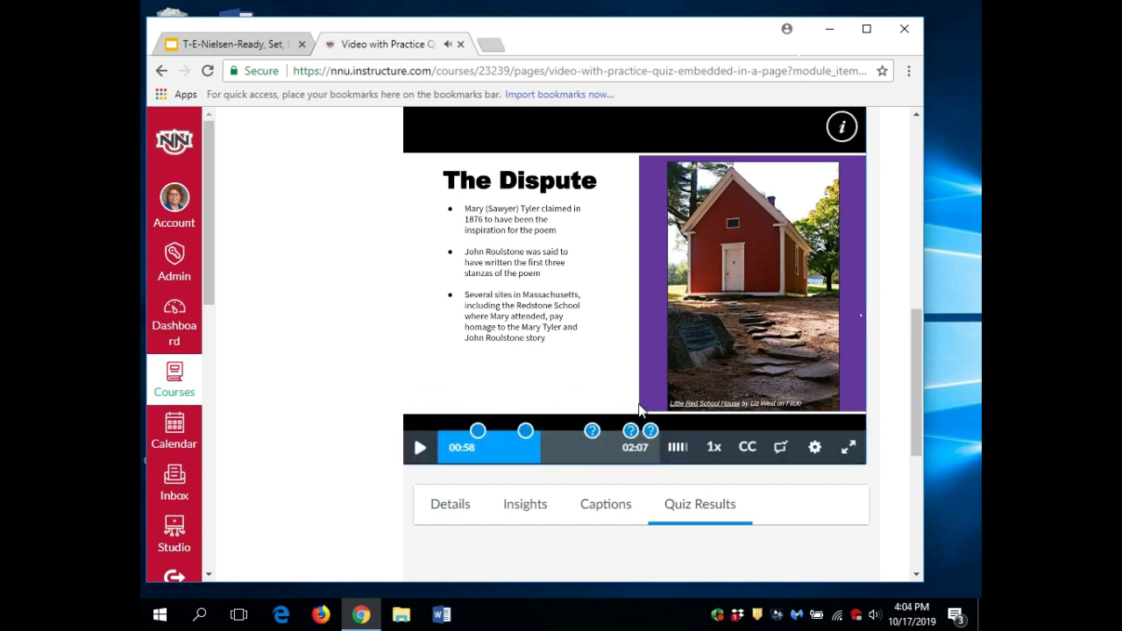
pyautogui.click(593, 430)
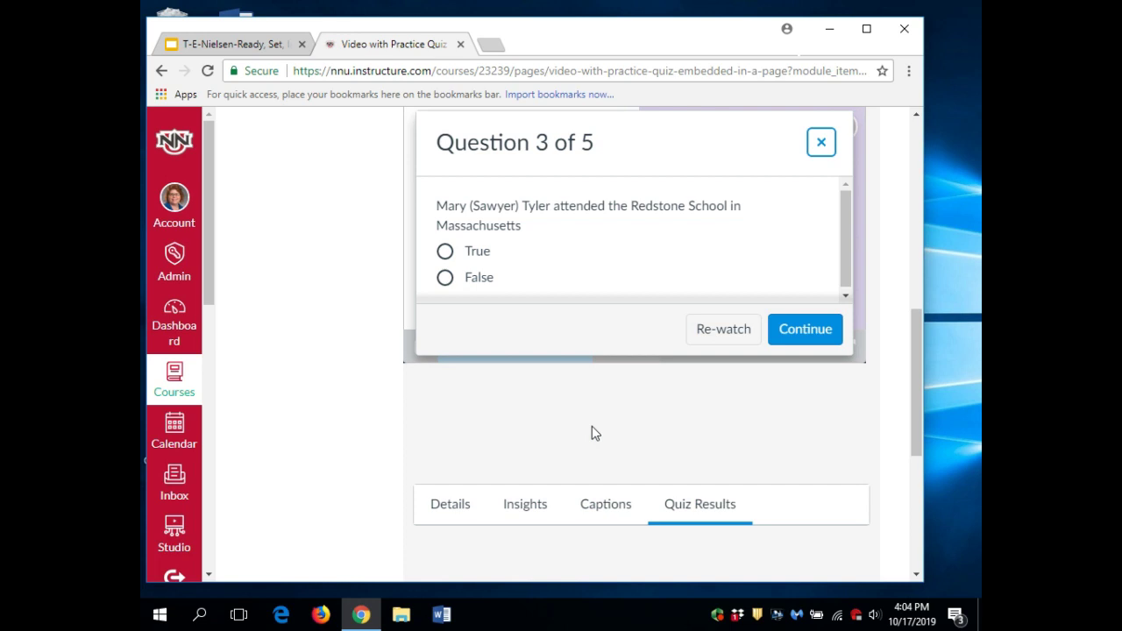
pyautogui.click(445, 253)
pyautogui.click(446, 253)
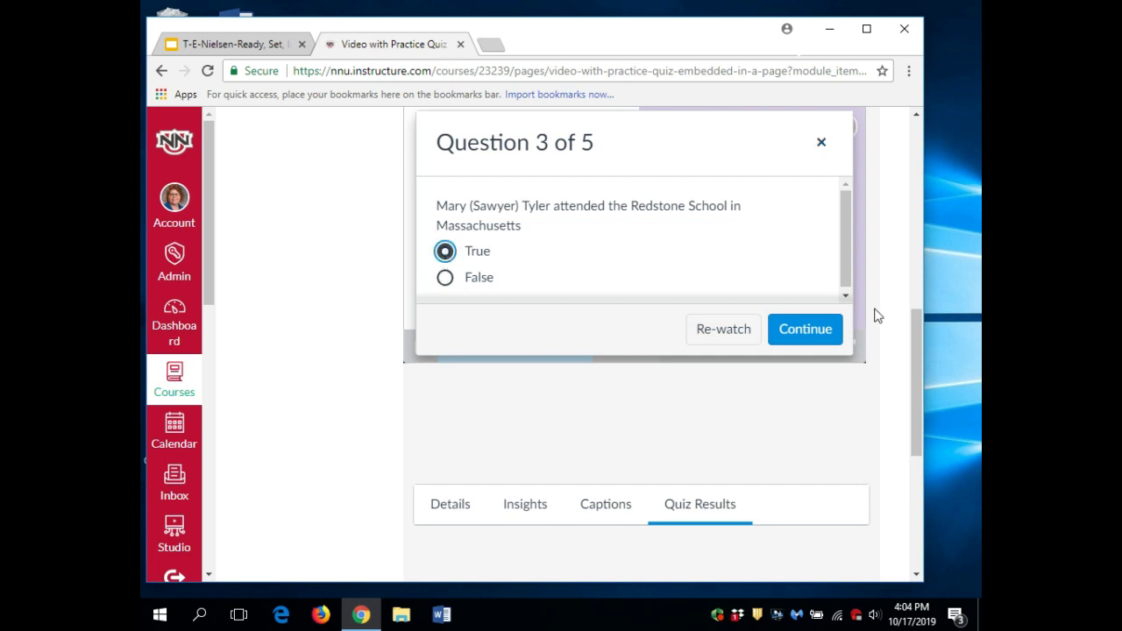
pyautogui.click(740, 335)
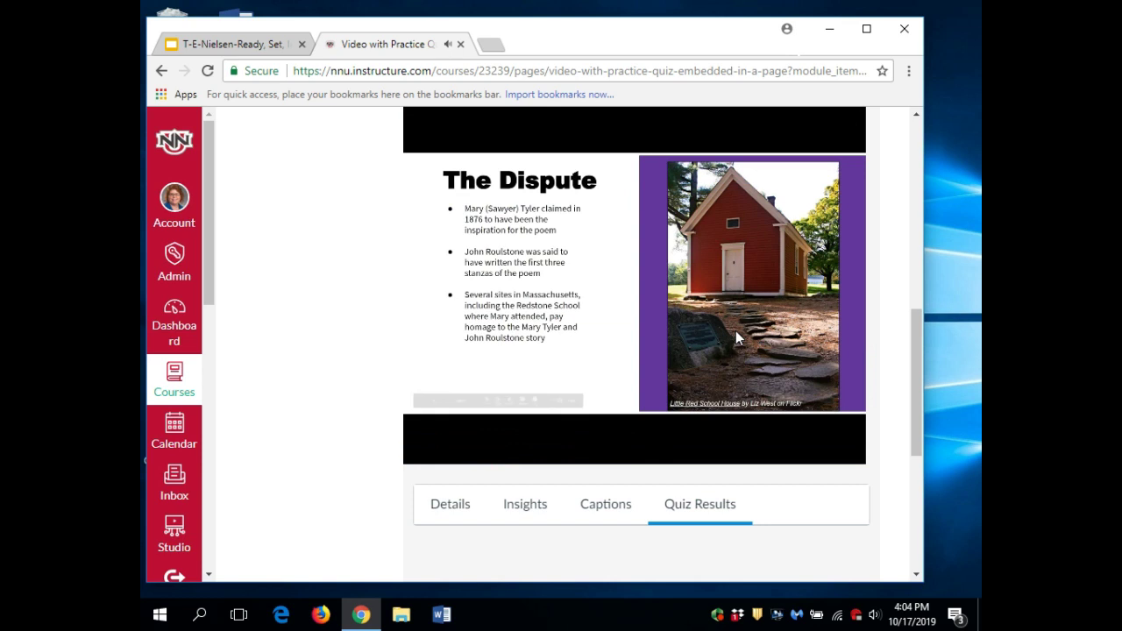
pyautogui.moveTo(584, 427)
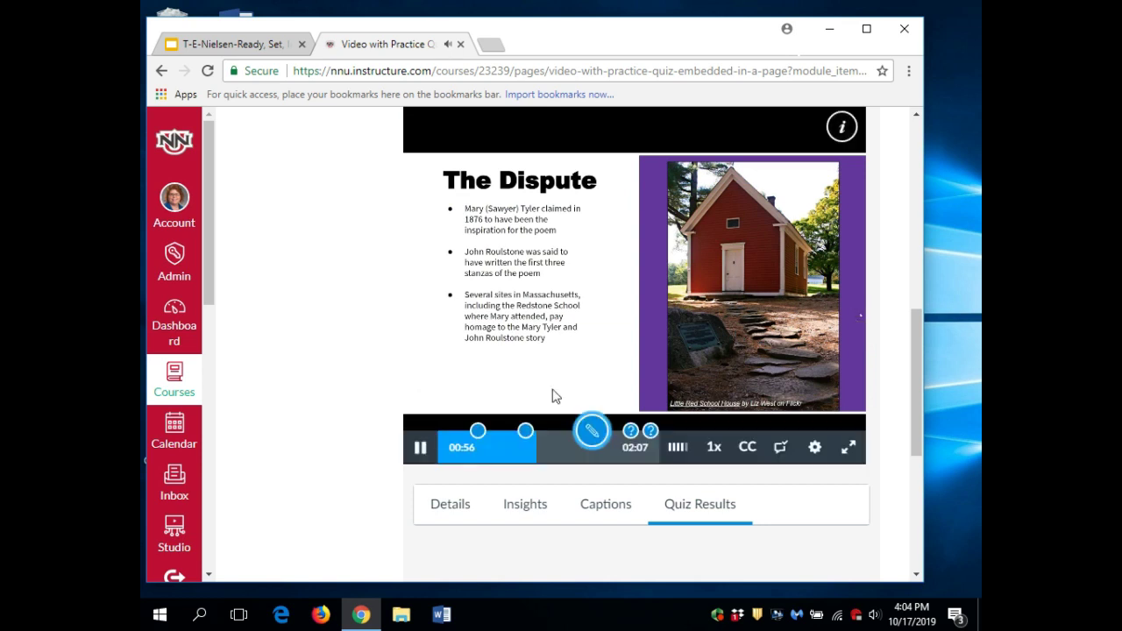
pyautogui.click(592, 432)
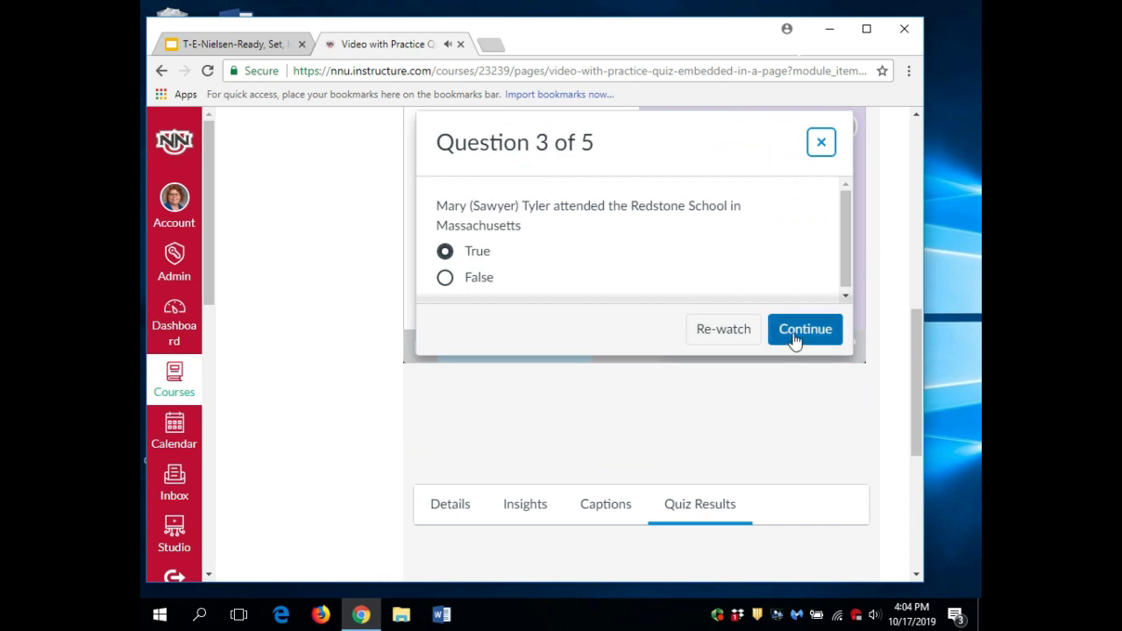
pyautogui.click(788, 333)
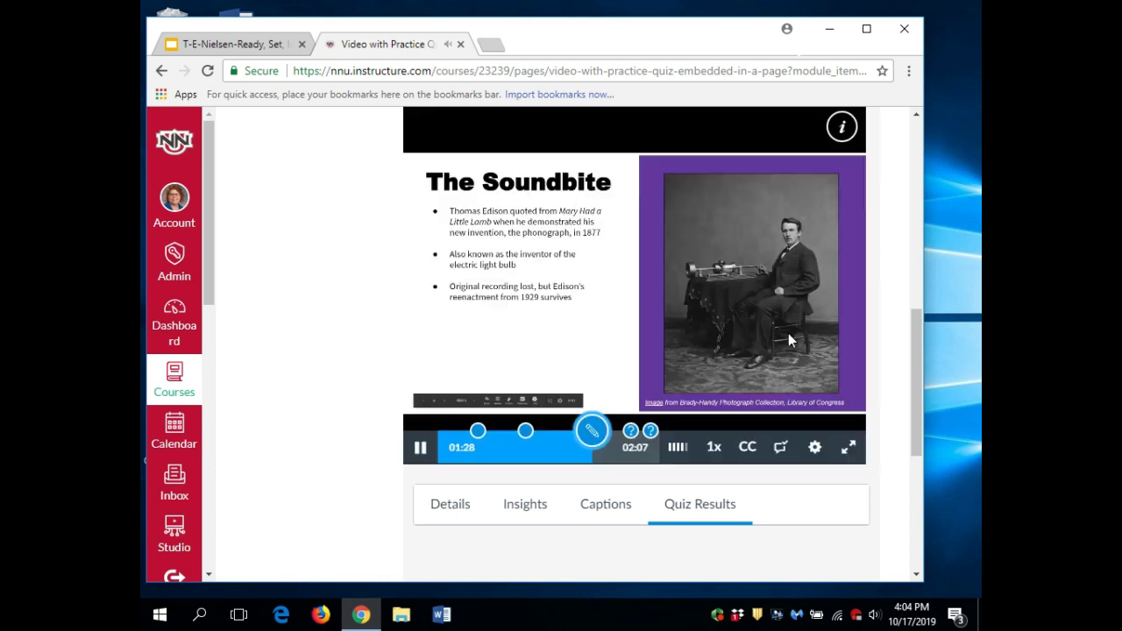
# - Answer question 4 with The telegraph and resume the video
pyautogui.click(631, 432)
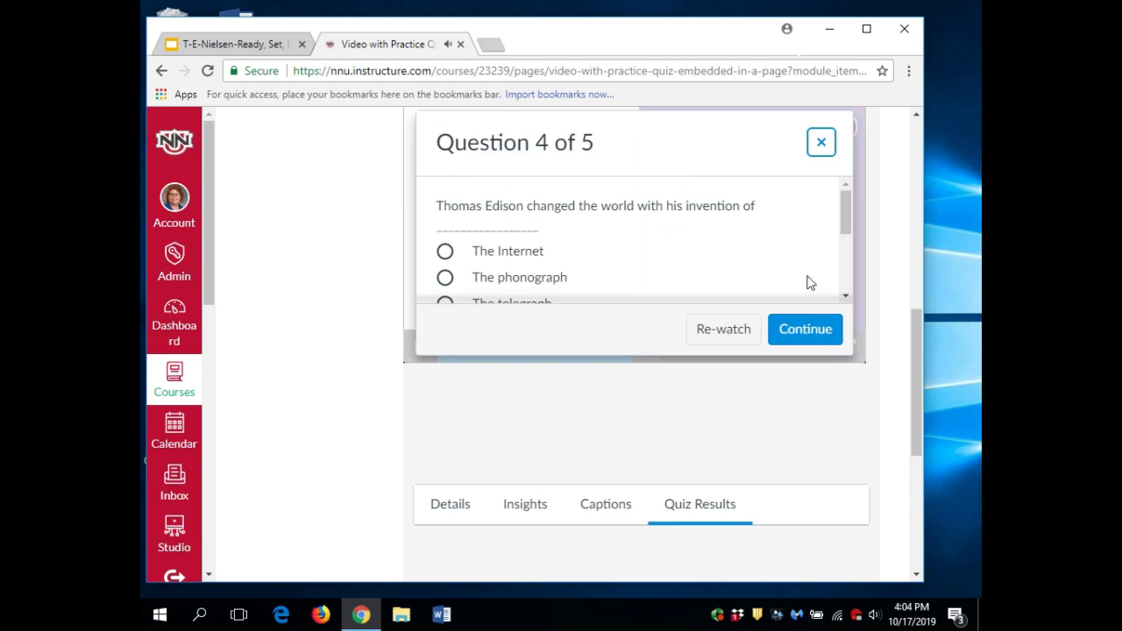
pyautogui.click(848, 299)
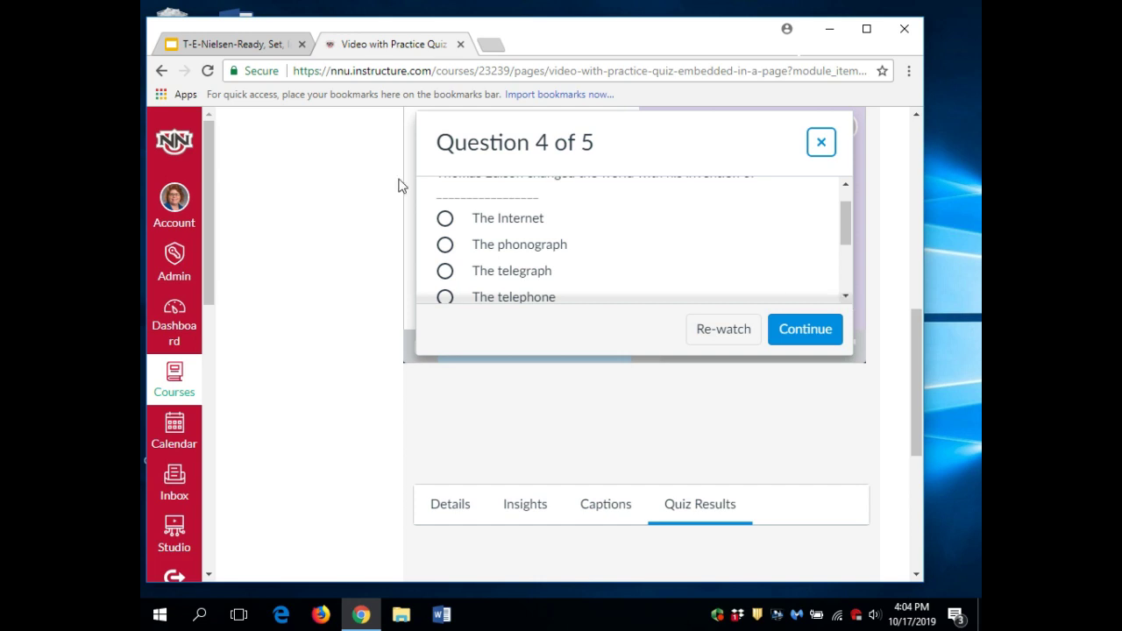
pyautogui.click(445, 249)
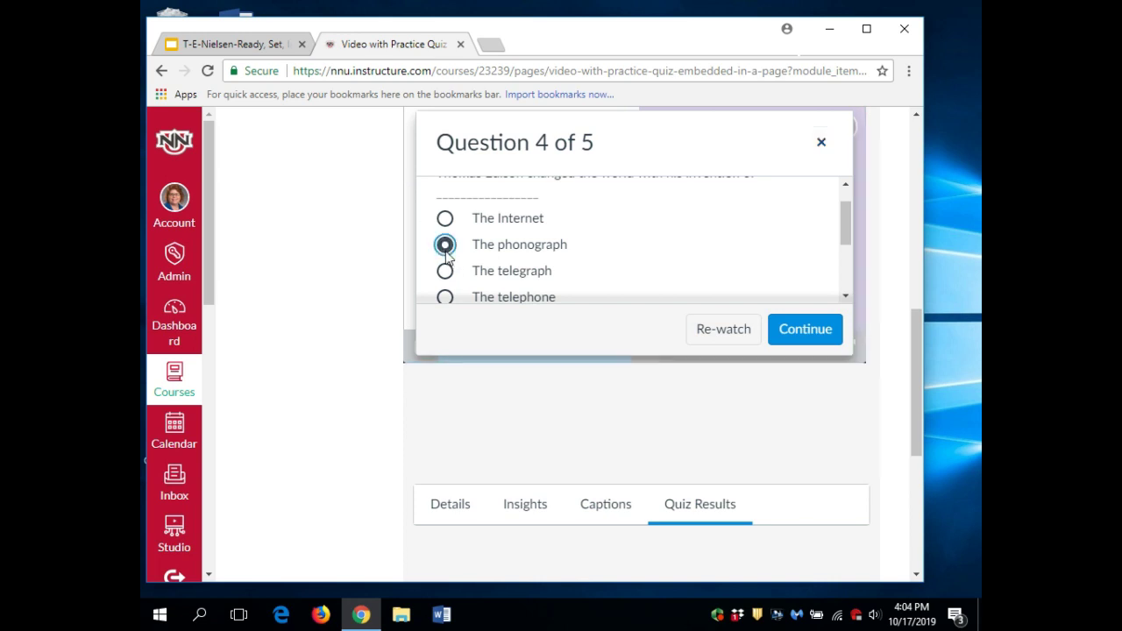
pyautogui.click(445, 271)
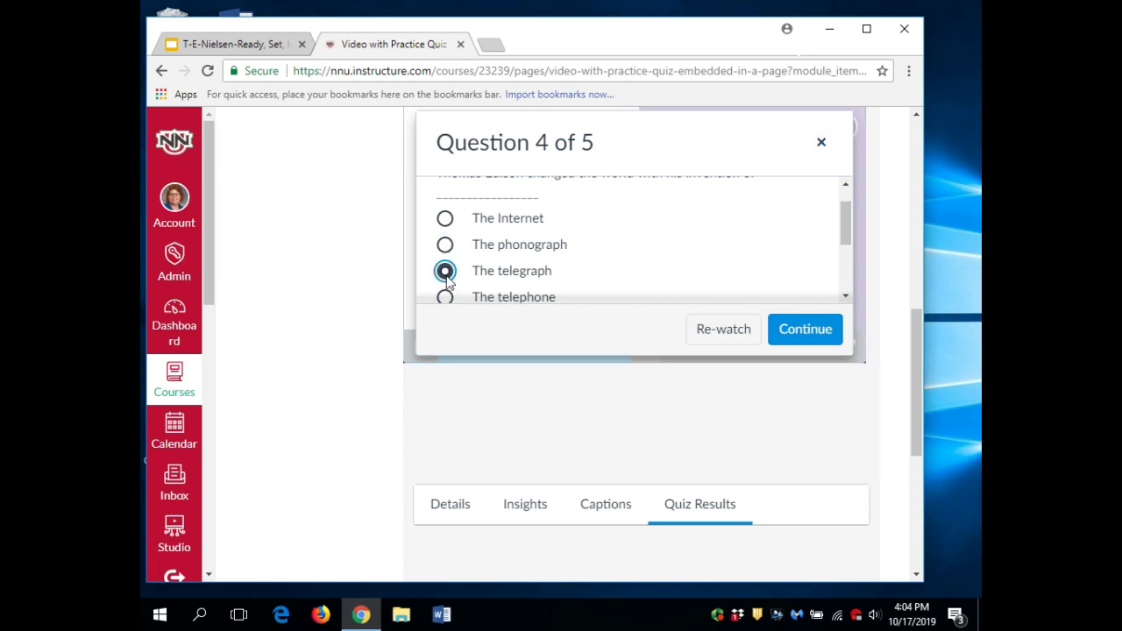
pyautogui.click(793, 332)
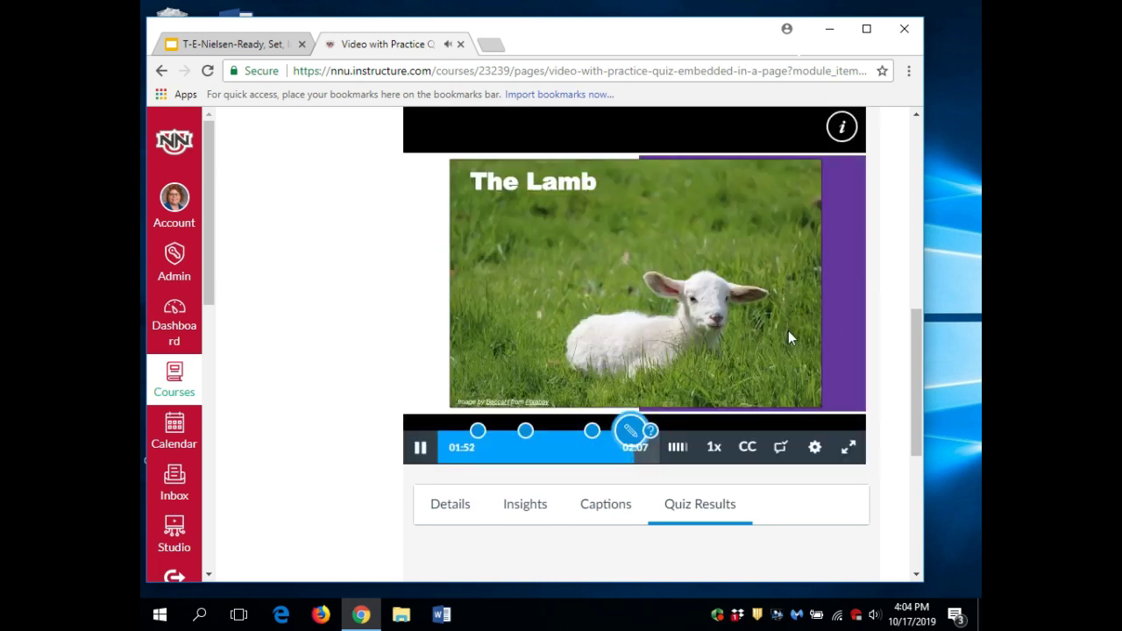
# - Answer question 5 True and submit the retaken Little Lamb video quiz
pyautogui.click(652, 432)
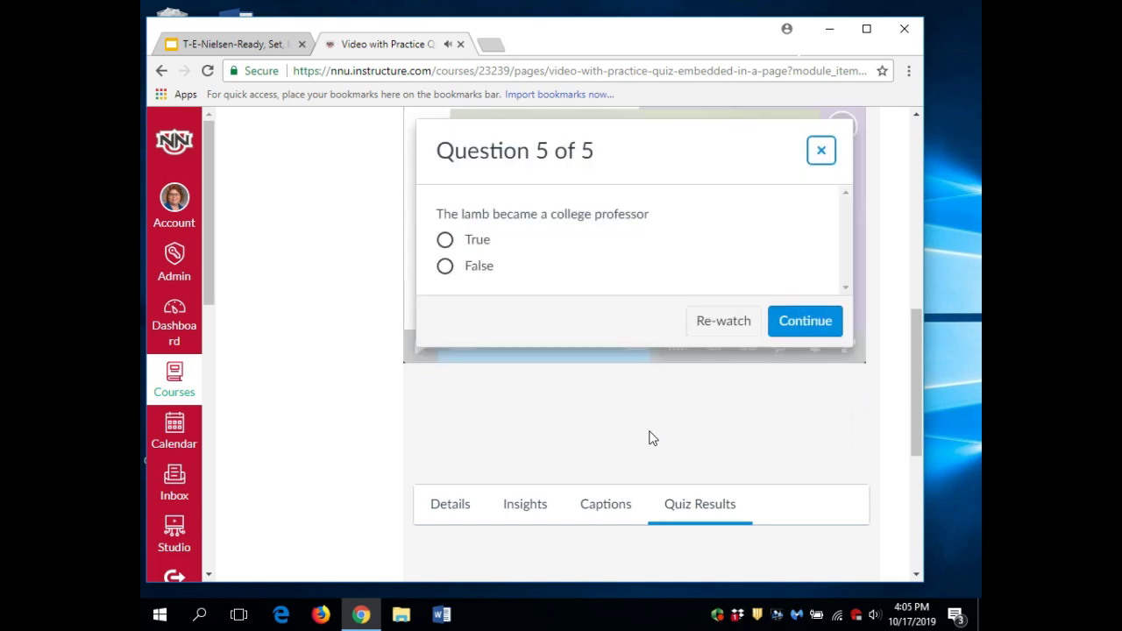
pyautogui.click(446, 242)
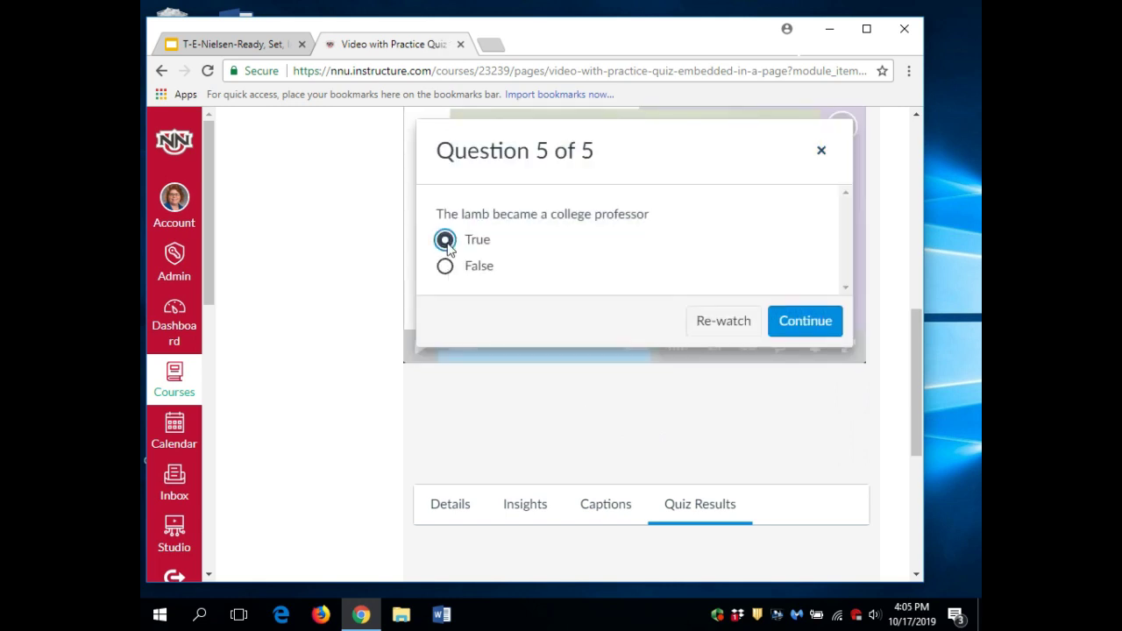
pyautogui.click(794, 317)
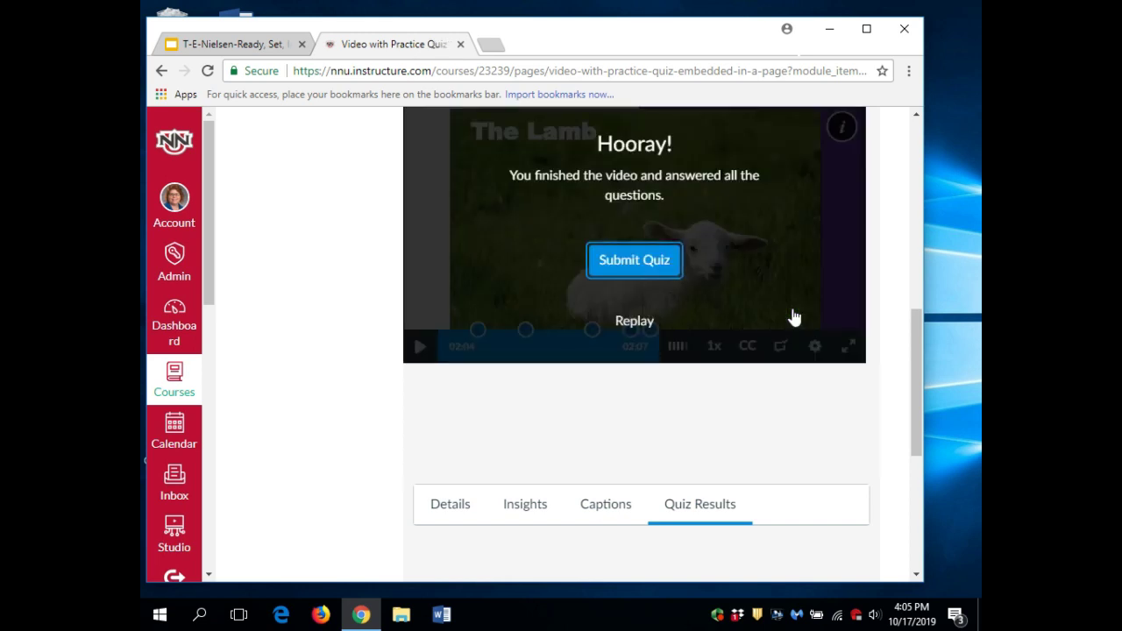
pyautogui.click(628, 267)
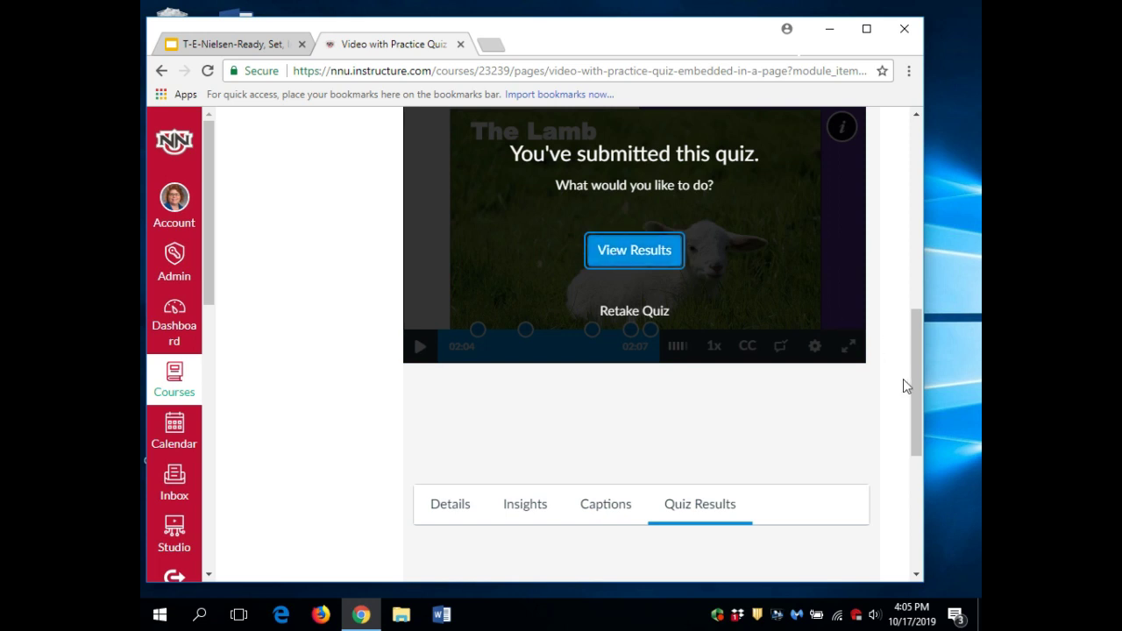
pyautogui.moveTo(921, 442); pyautogui.dragTo(896, 421)
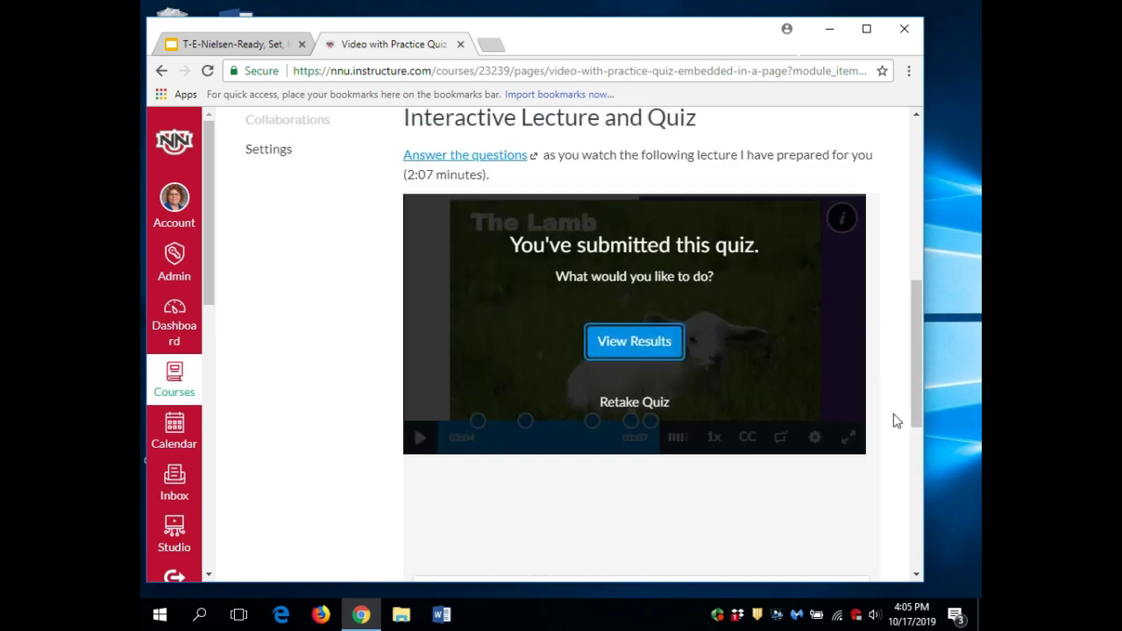
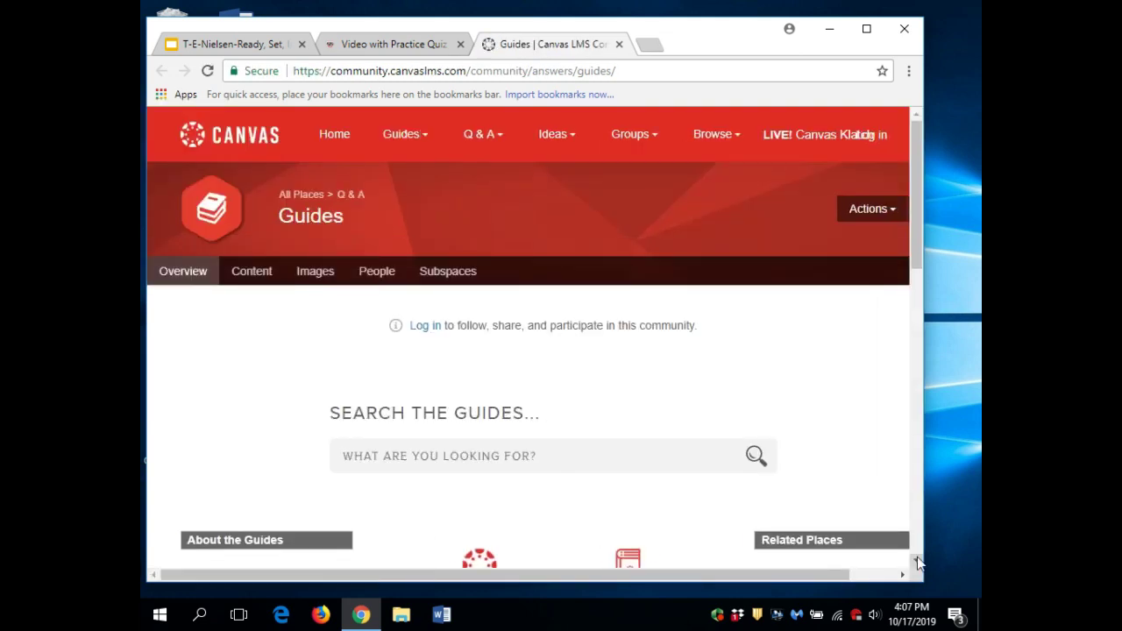
# - Scroll down the Community Guides page and open the Studio Guide in a new tab
pyautogui.scroll(-5, 918, 562)
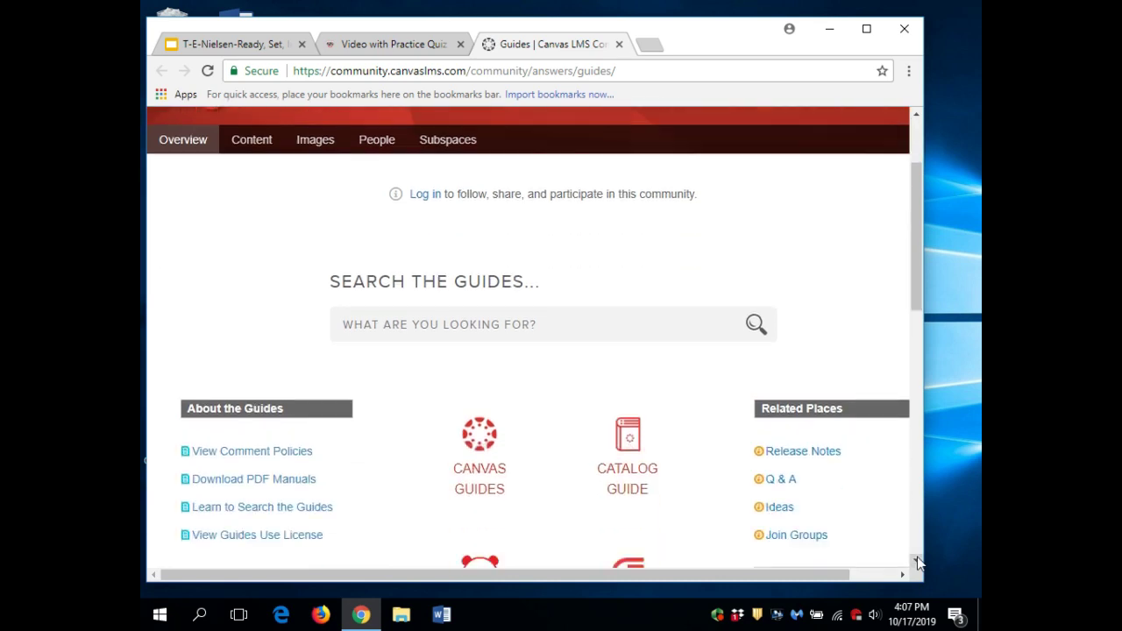
pyautogui.scroll(-2, 918, 562)
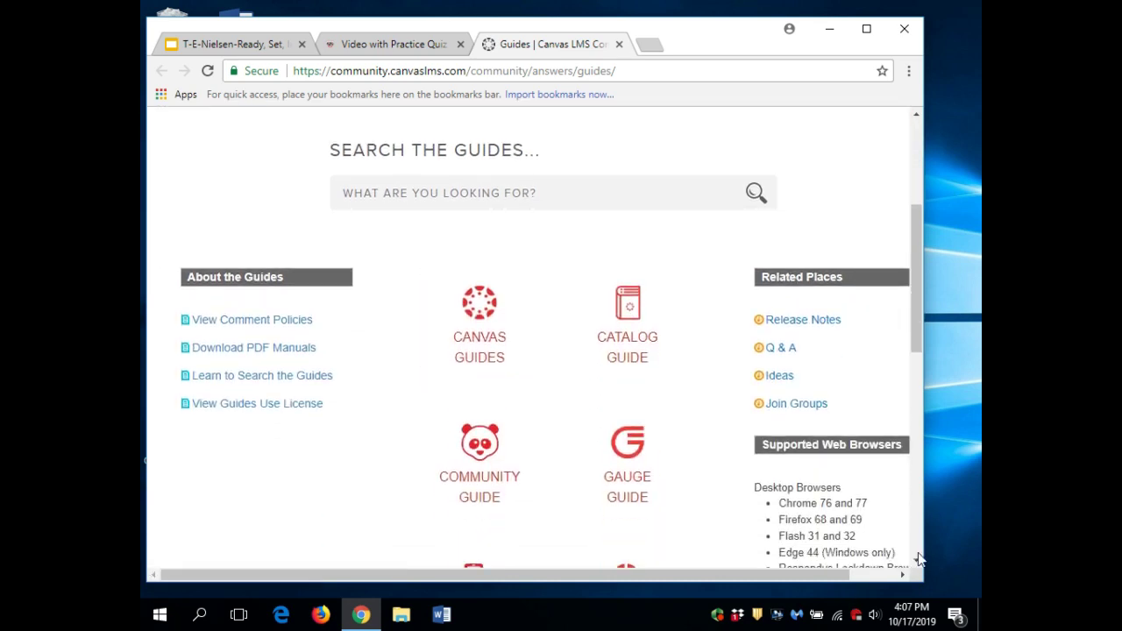
pyautogui.scroll(-10, 918, 559)
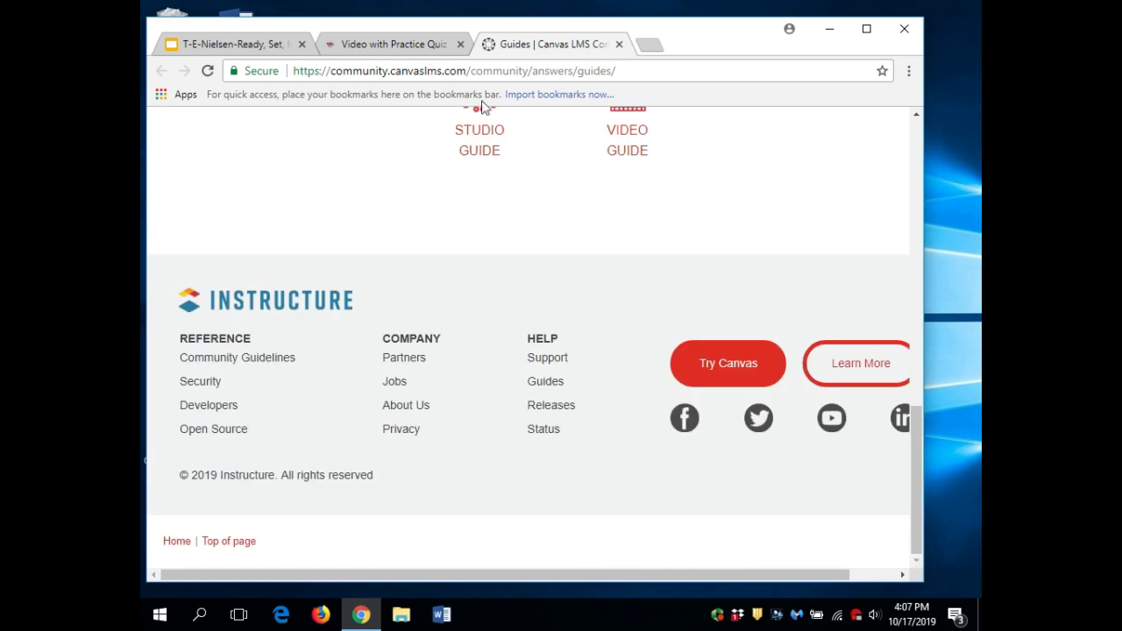
pyautogui.click(497, 126)
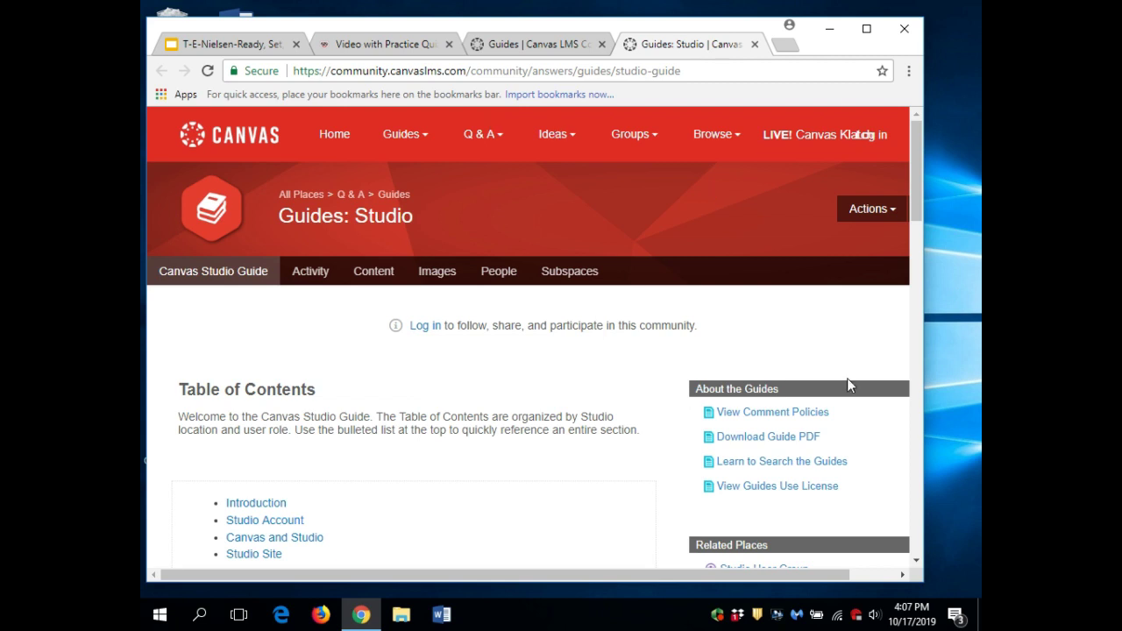
# - Scroll the Studio Guide down to the video quizzing articles, then back up slightly
pyautogui.click(916, 563)
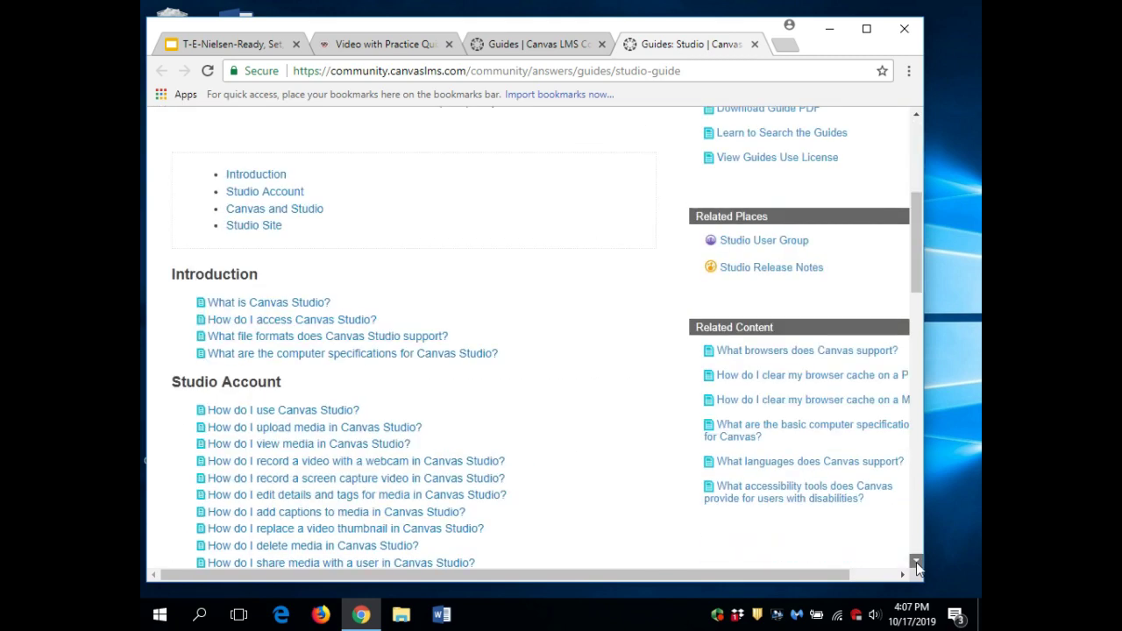
pyautogui.click(916, 563)
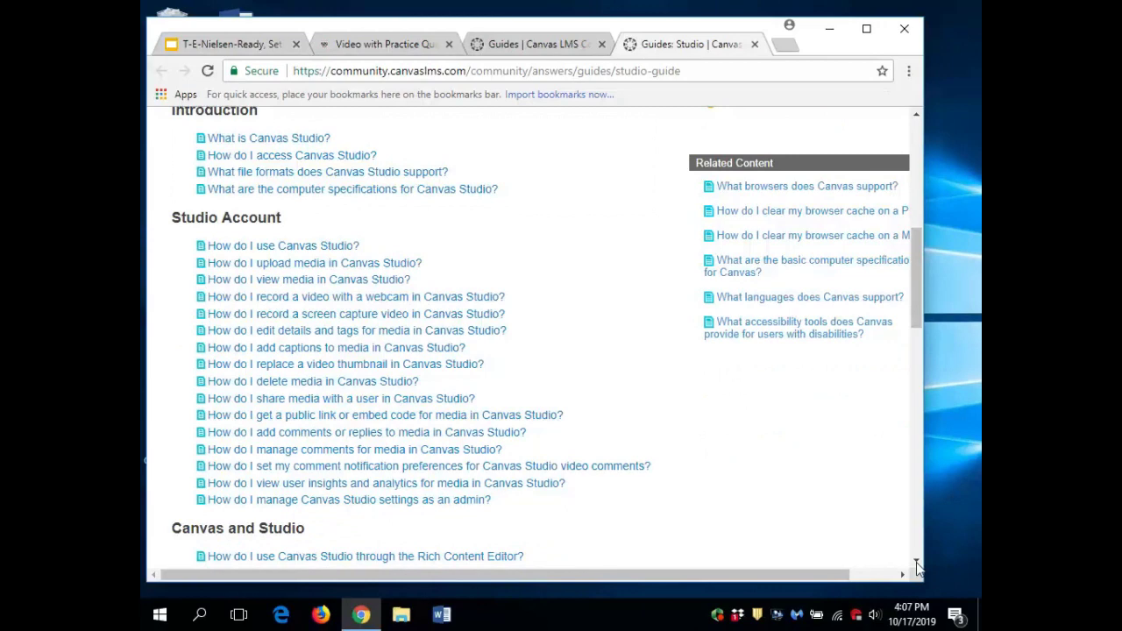
pyautogui.click(916, 565)
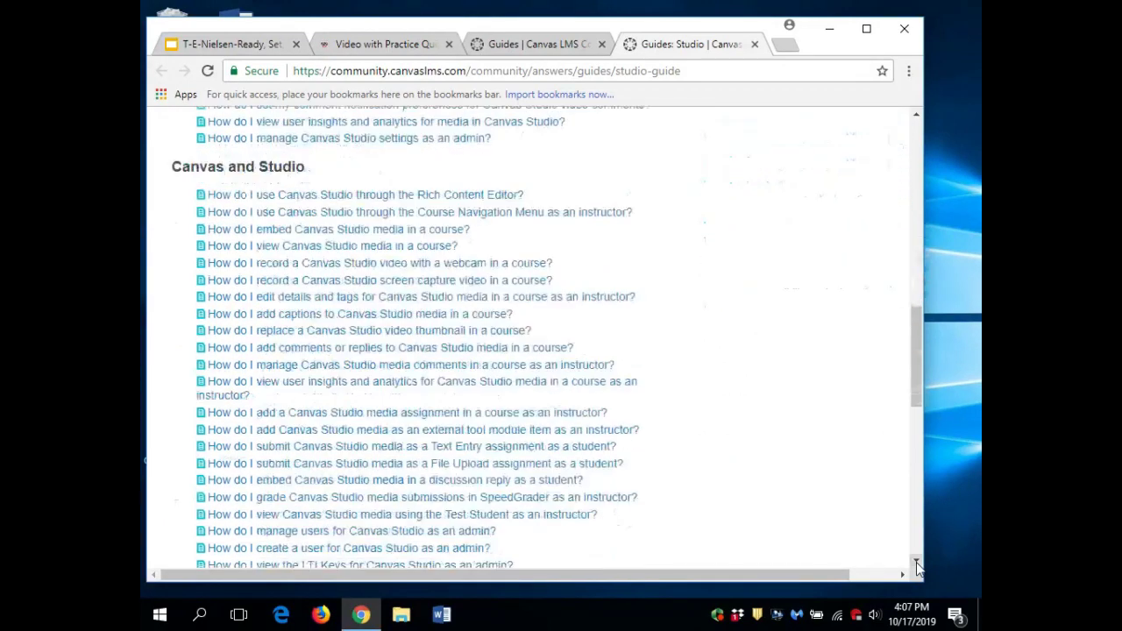
pyautogui.click(916, 566)
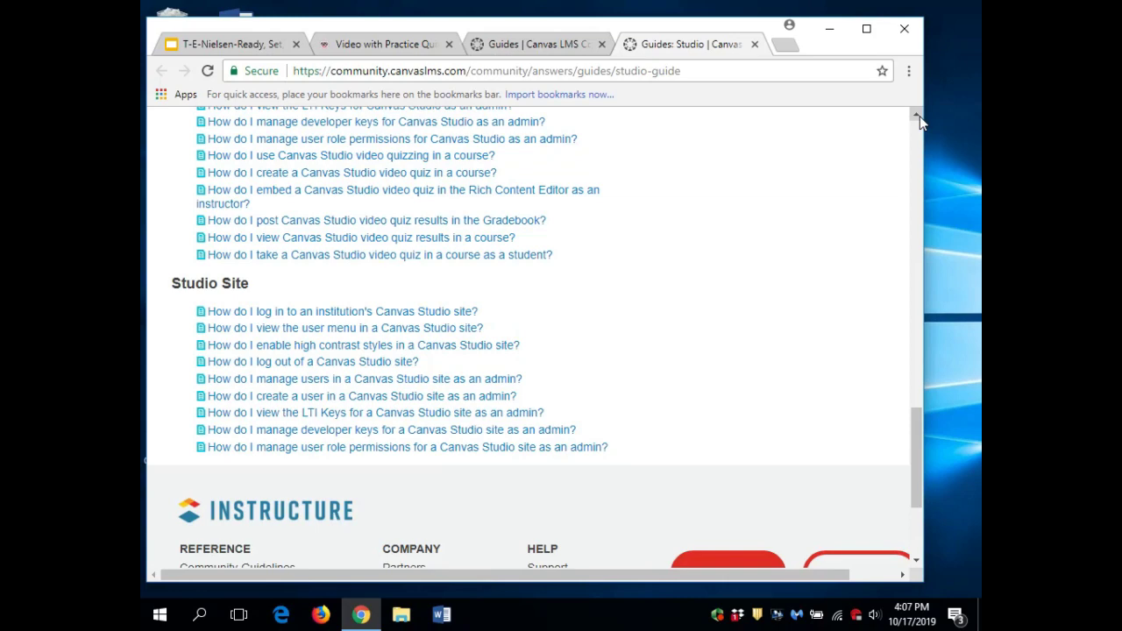
pyautogui.click(918, 116)
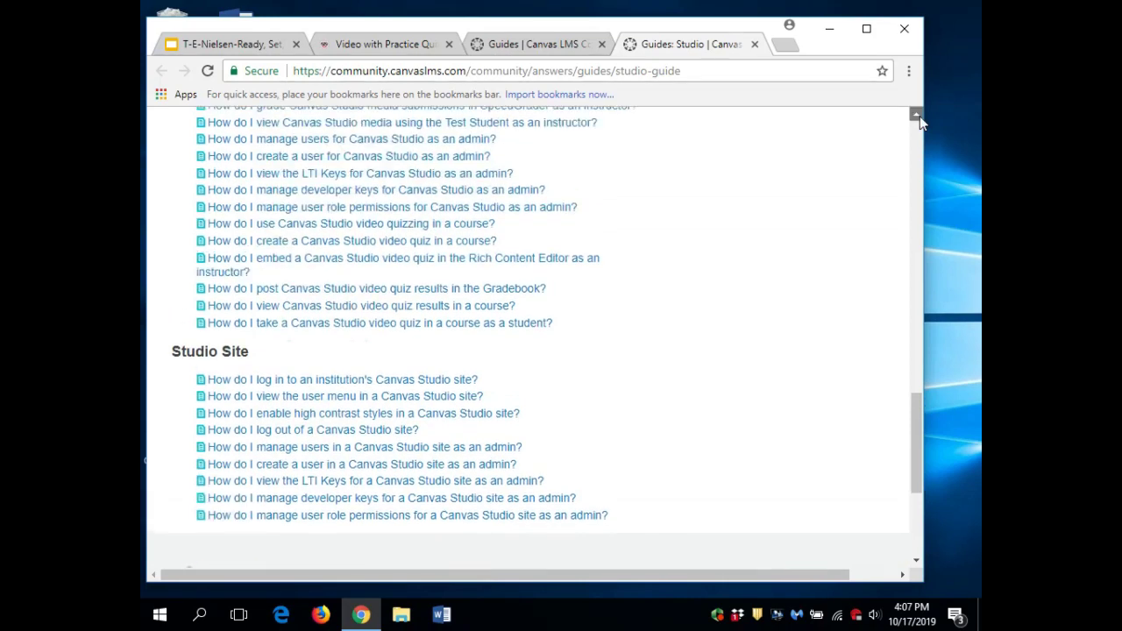
pyautogui.click(917, 116)
pyautogui.click(917, 116)
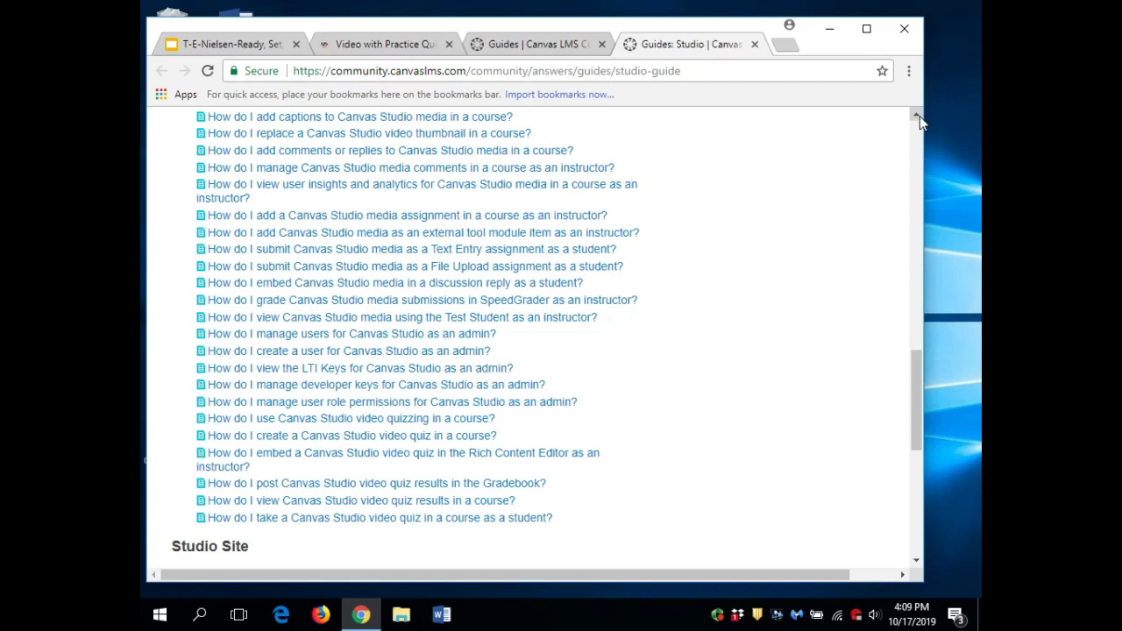
# - Return to the Video with Practice Quiz page, close Help, and show the course Modules
pyautogui.click(366, 46)
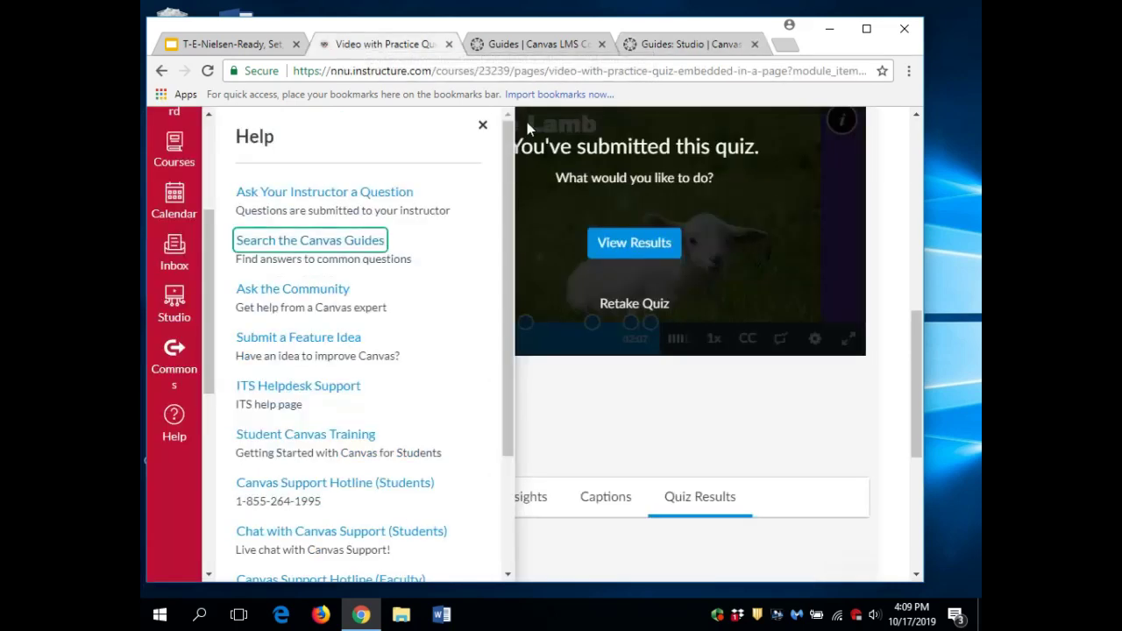
pyautogui.click(483, 127)
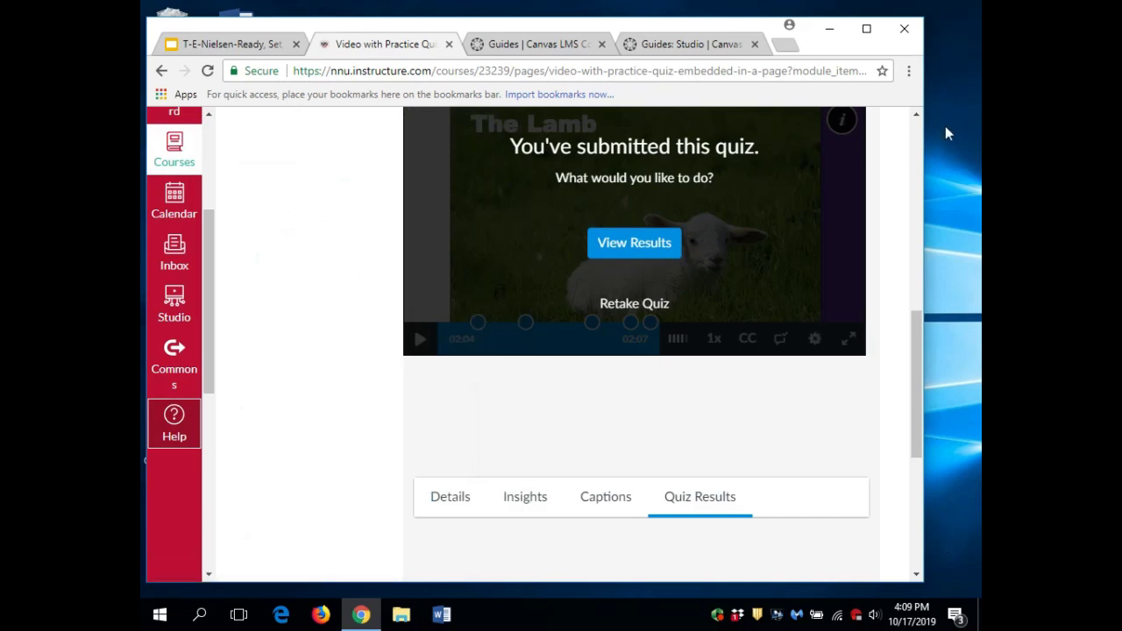
pyautogui.click(916, 136)
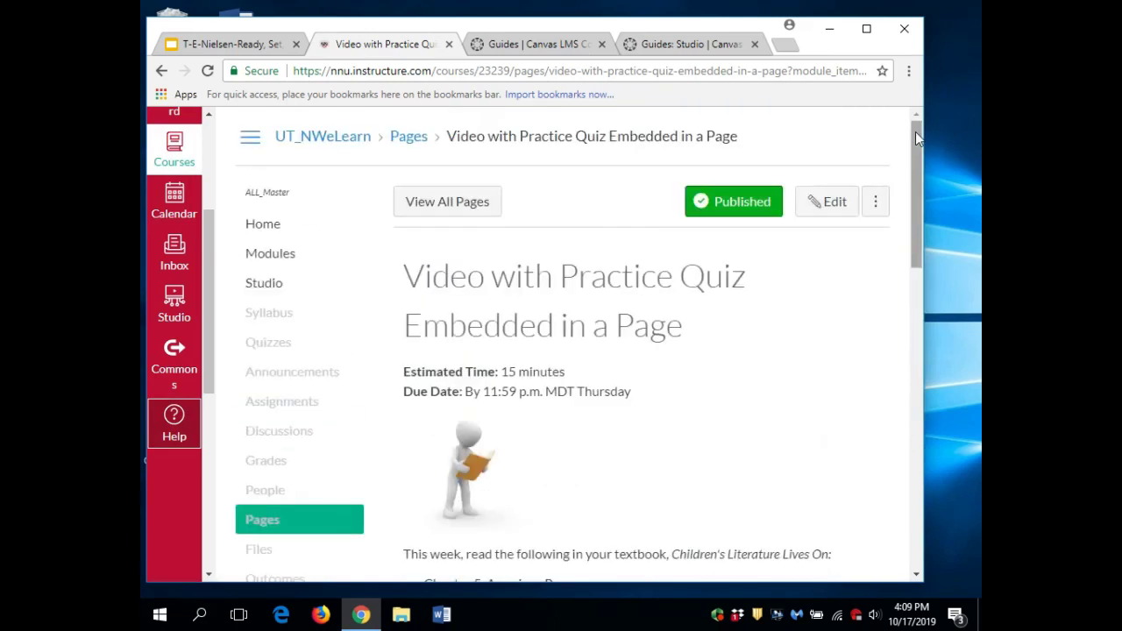
pyautogui.click(292, 258)
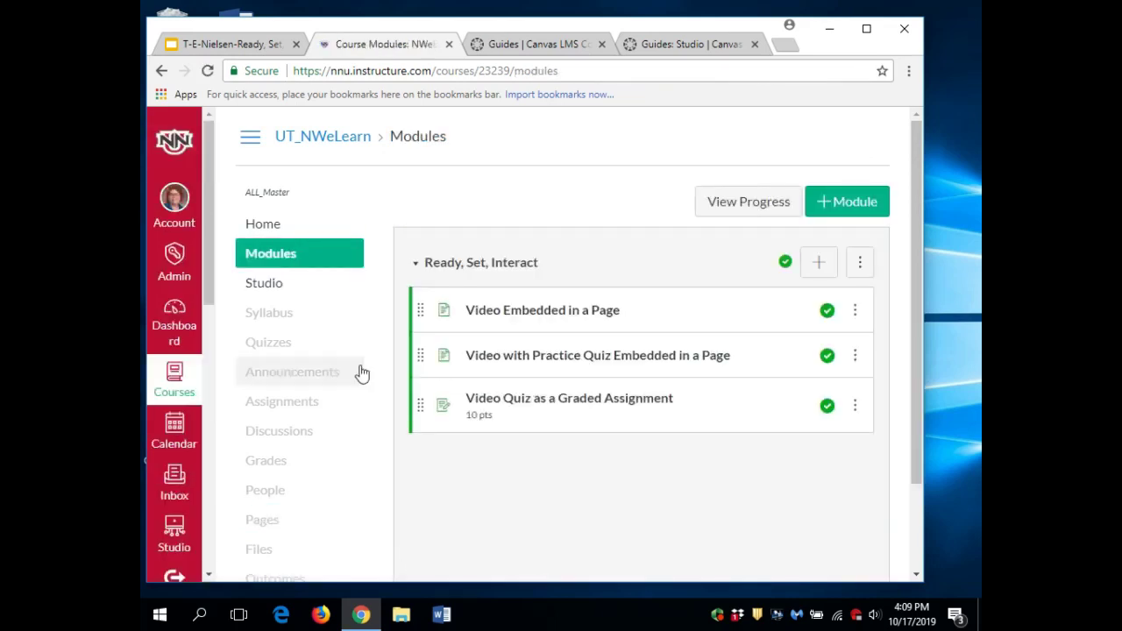
# - Open the Video Quiz as a Graded Assignment item and edit its assignment settings
pyautogui.click(587, 406)
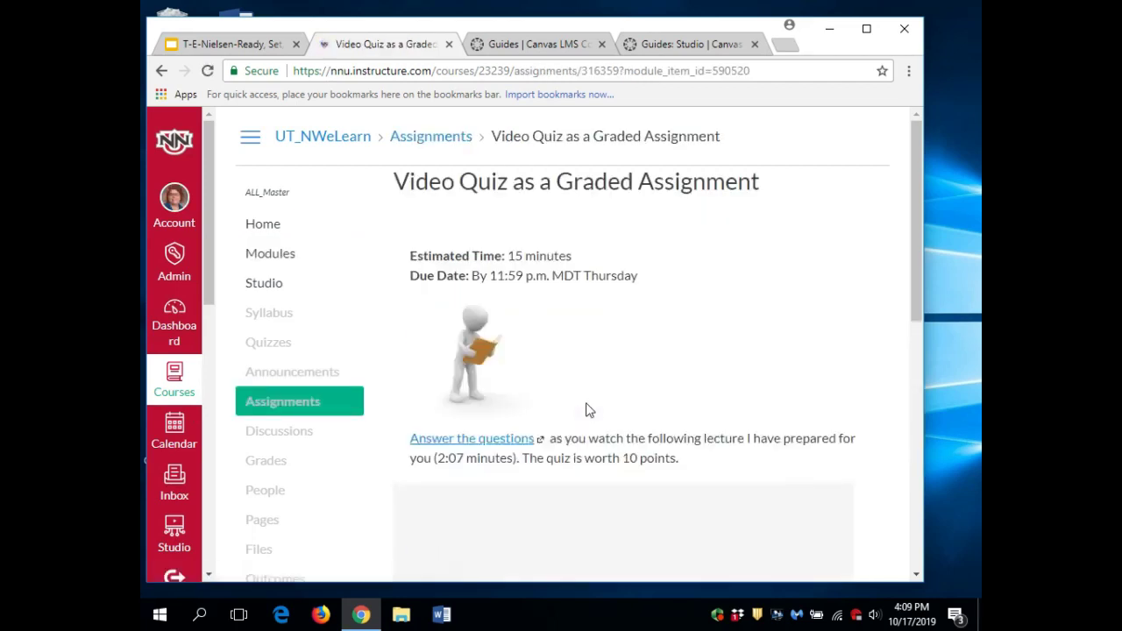
pyautogui.scroll(-3, 587, 410)
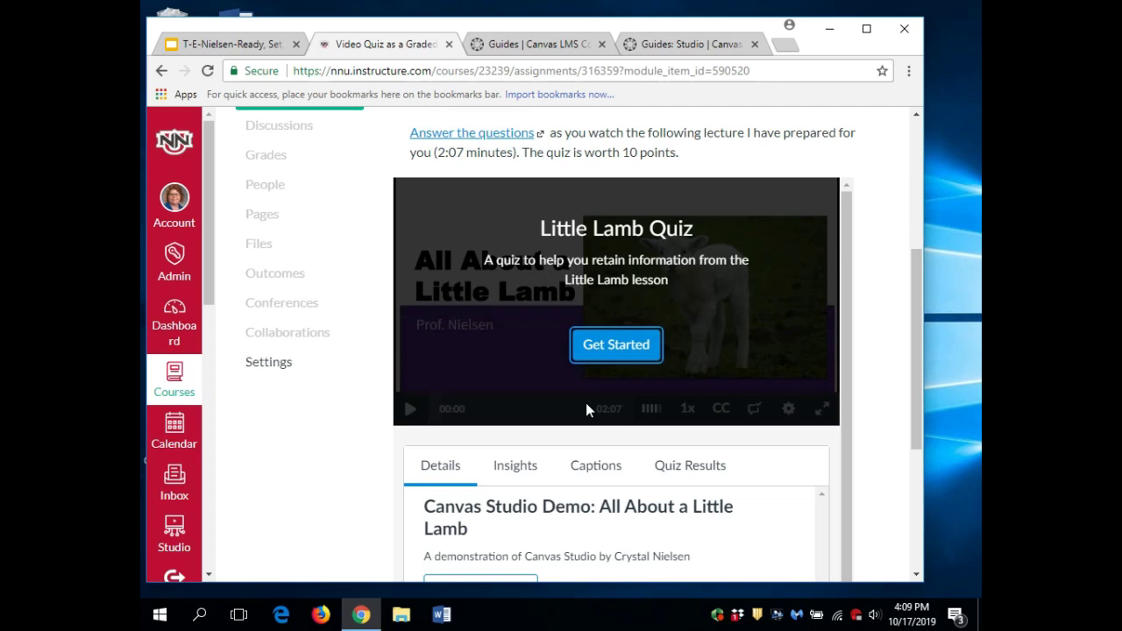
pyautogui.click(923, 556)
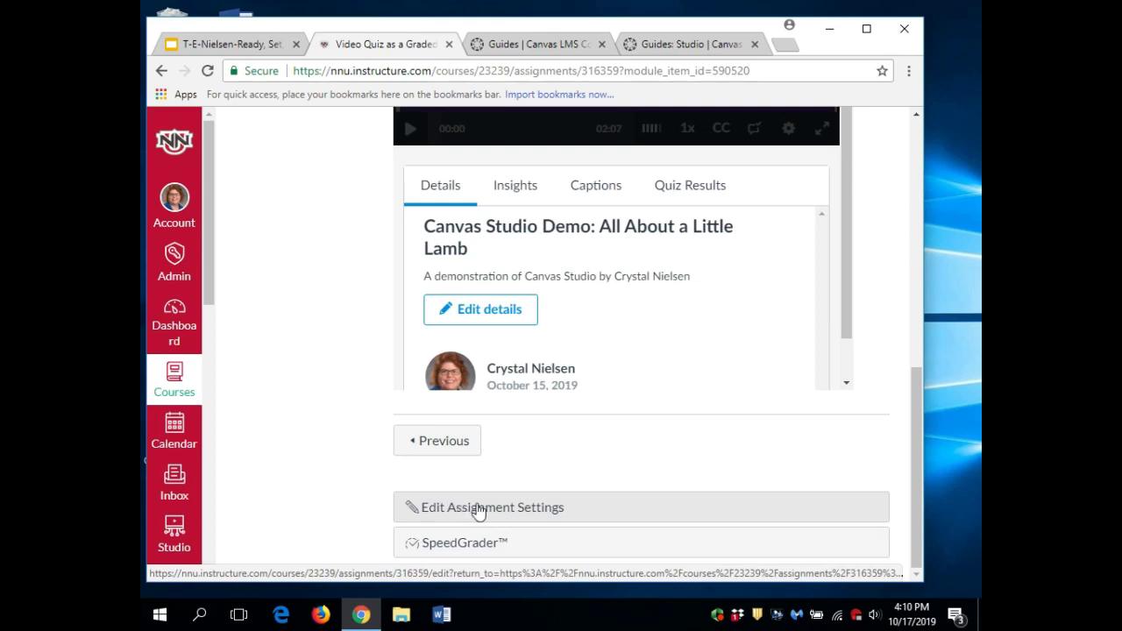
pyautogui.click(478, 508)
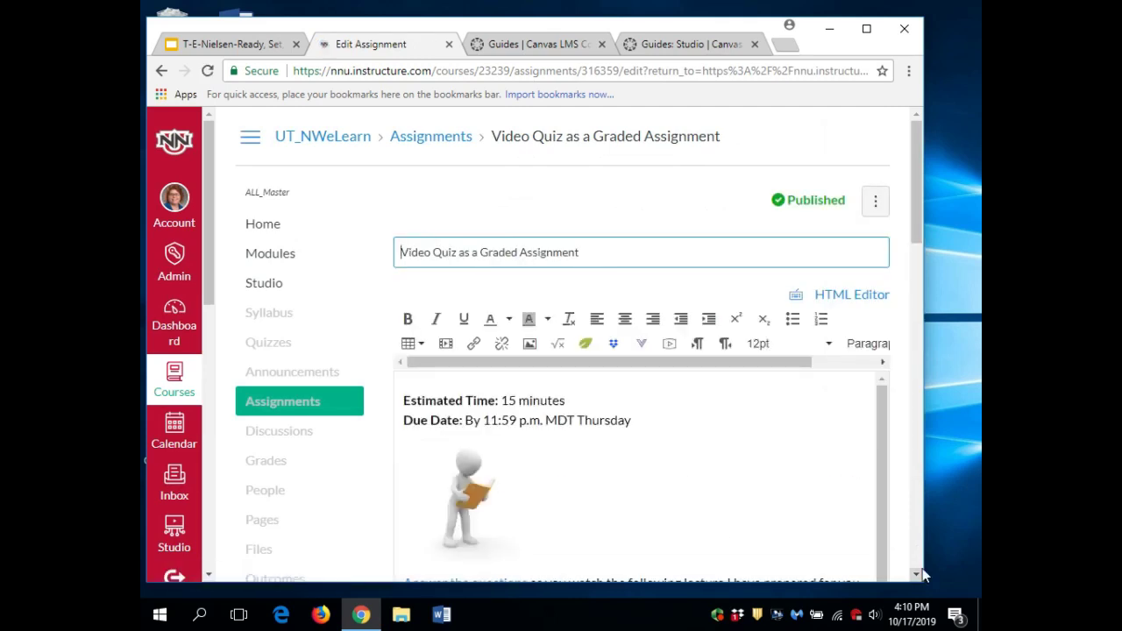
# - Scroll through the Edit Assignment page and cancel back to the assignment view
pyautogui.scroll(-4, 922, 568)
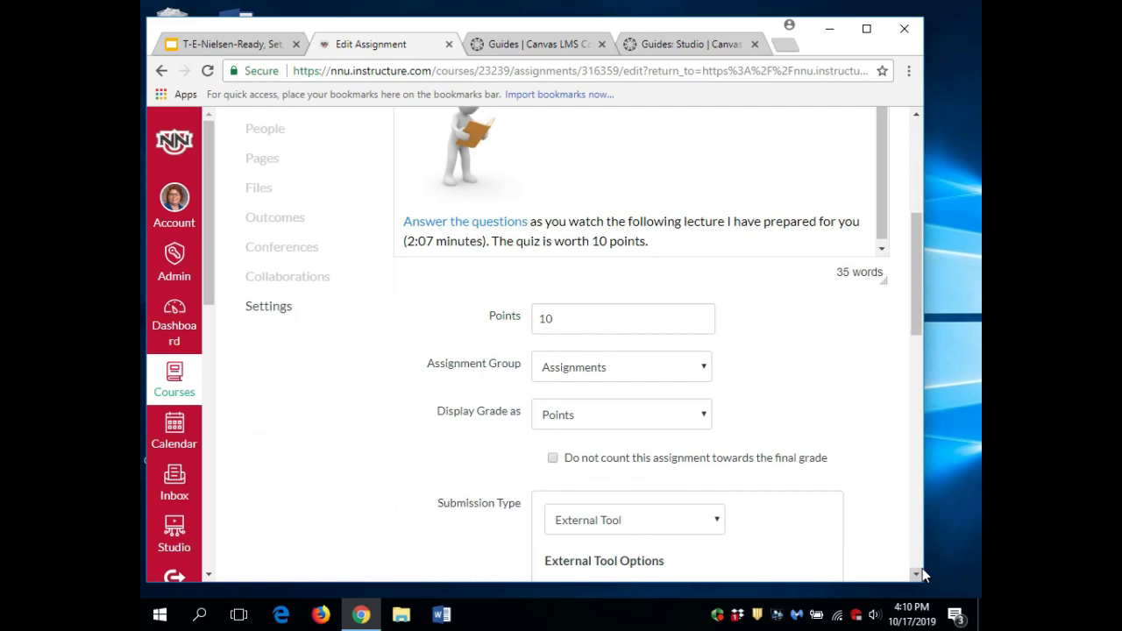
pyautogui.scroll(-5, 923, 569)
pyautogui.scroll(-5, 922, 567)
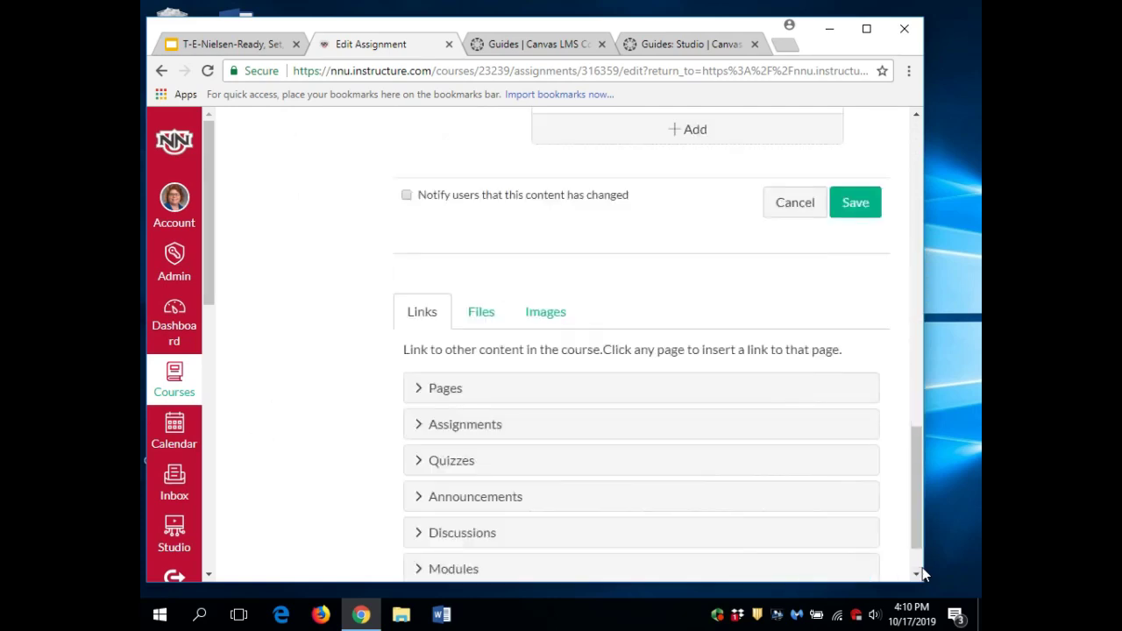
pyautogui.click(916, 116)
pyautogui.moveTo(917, 125); pyautogui.dragTo(917, 126)
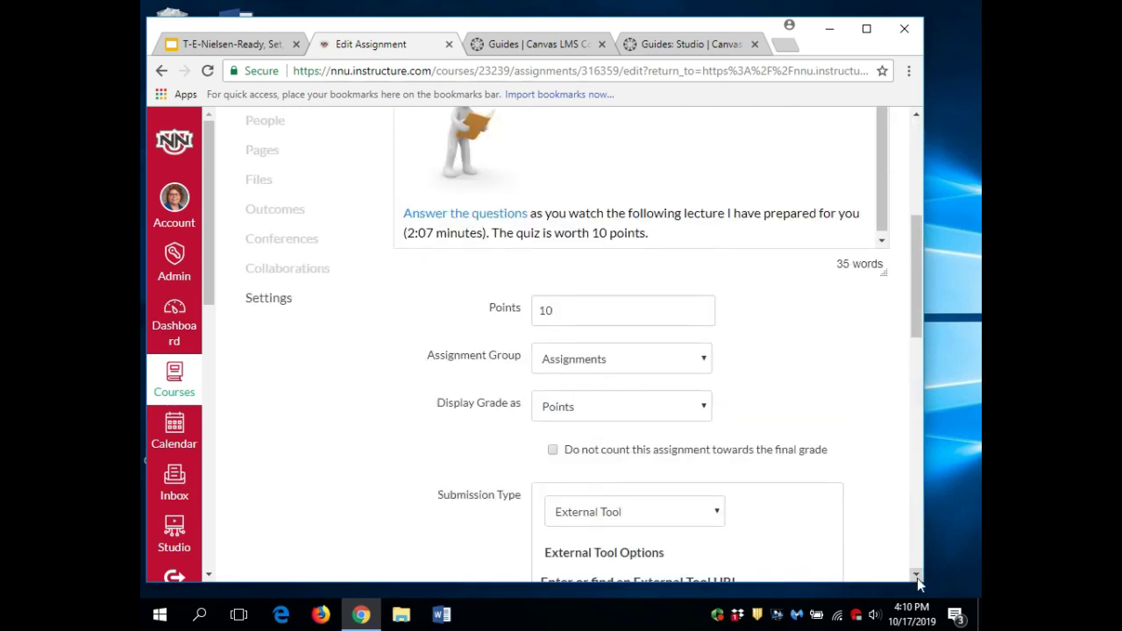
pyautogui.moveTo(916, 574); pyautogui.dragTo(916, 575)
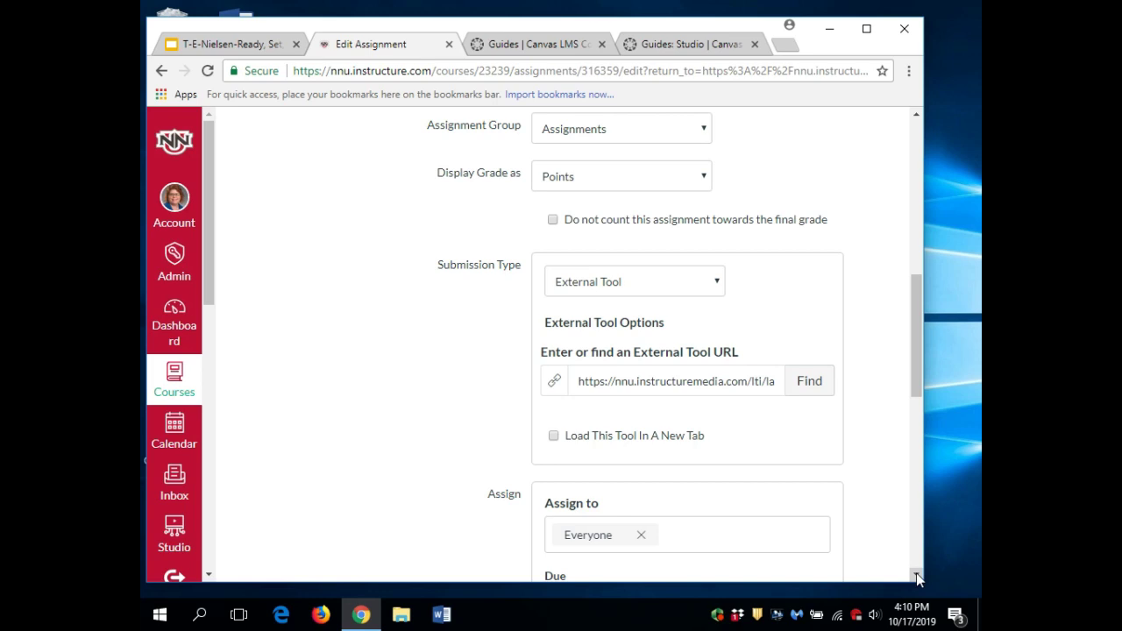
pyautogui.click(918, 555)
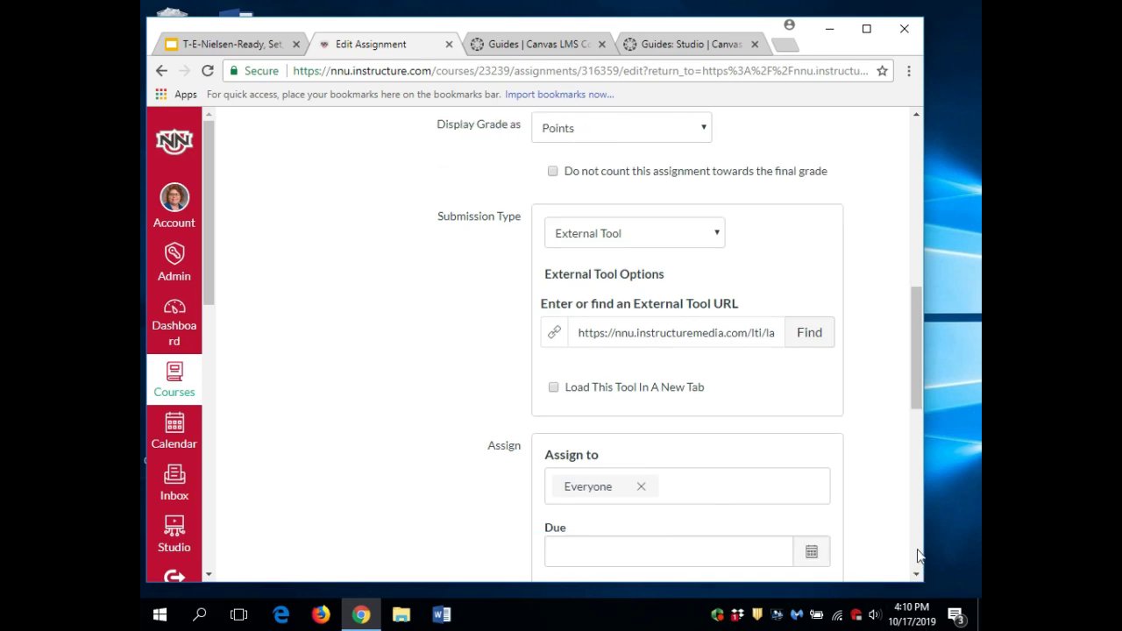
pyautogui.click(918, 555)
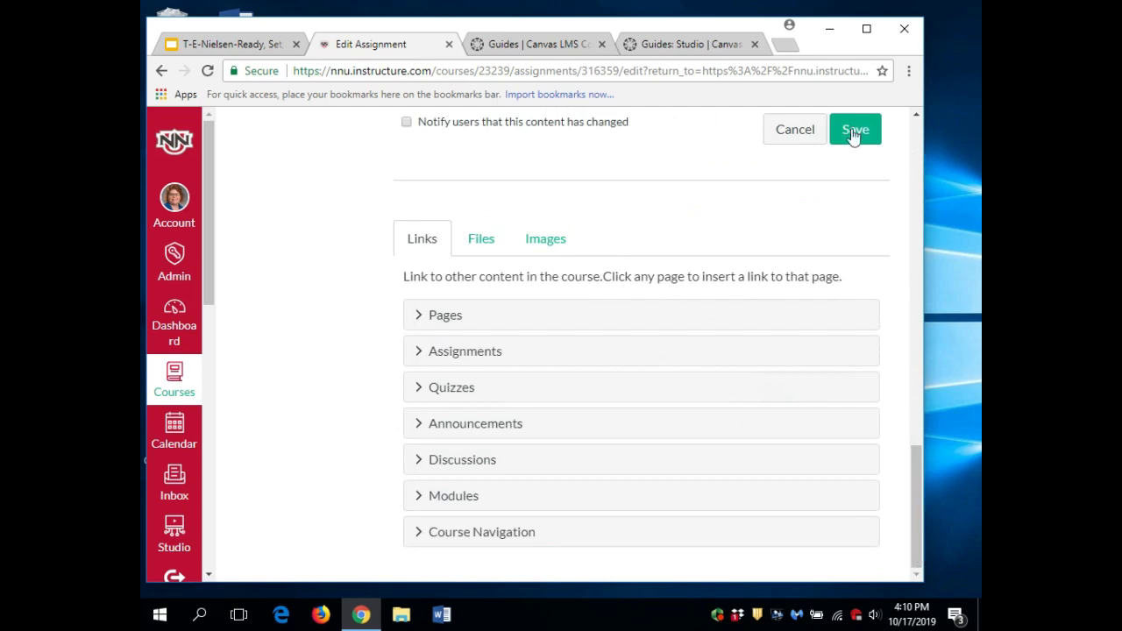
pyautogui.click(794, 130)
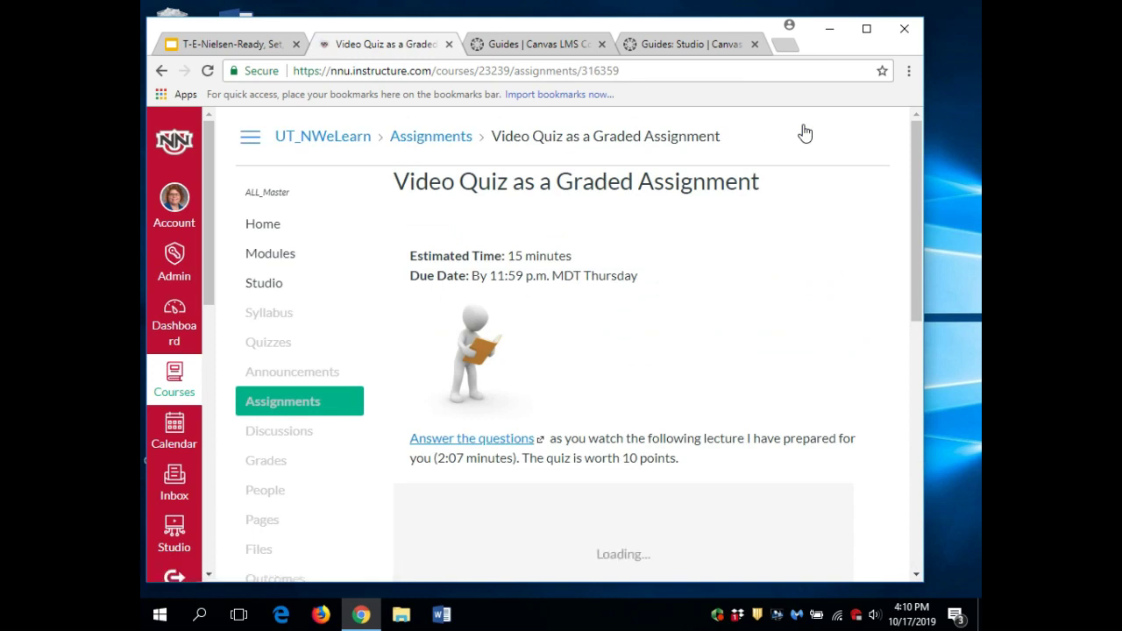
# - Scroll down to view the embedded Little Lamb Quiz, then go to course Settings
pyautogui.scroll(-4, 805, 132)
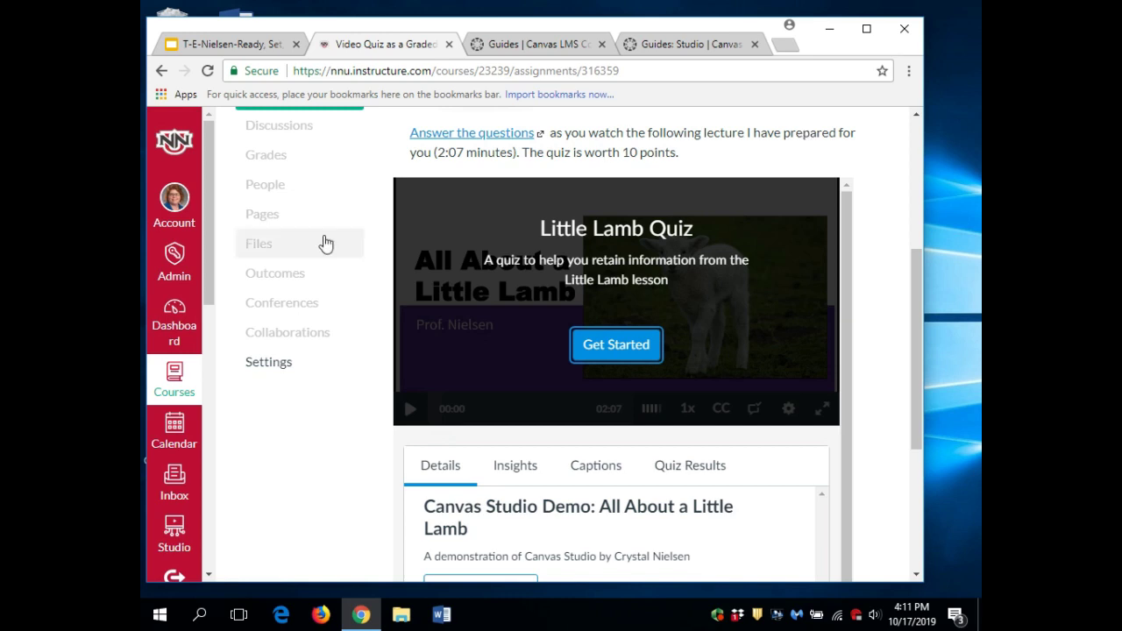
pyautogui.click(277, 375)
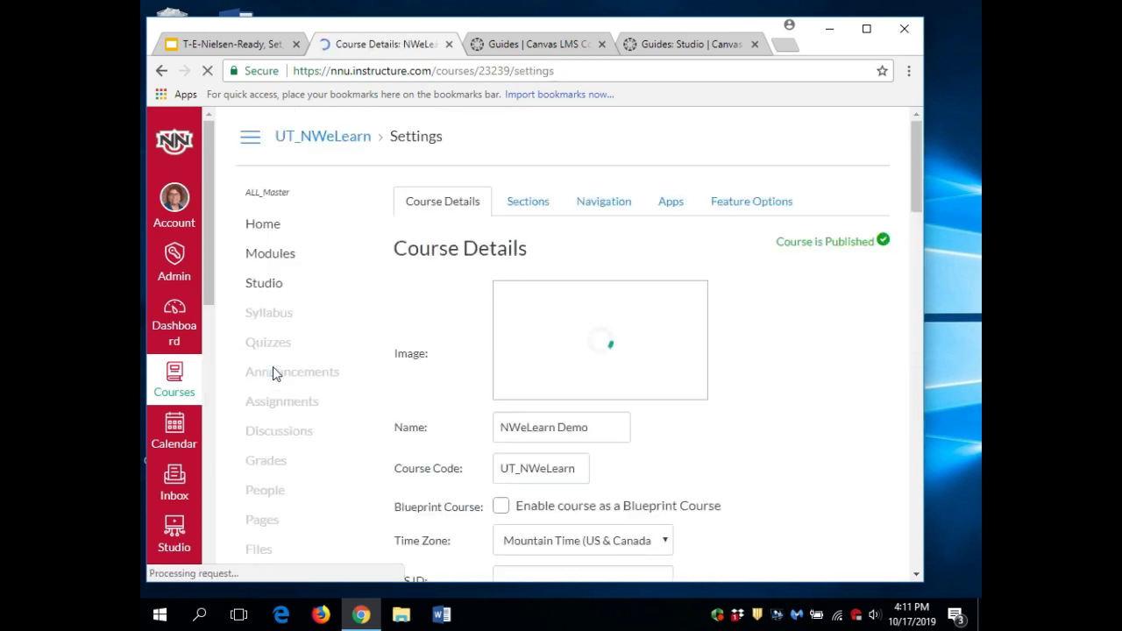
# - Show the course's installed external apps under the Apps tab and scroll through them
pyautogui.click(676, 215)
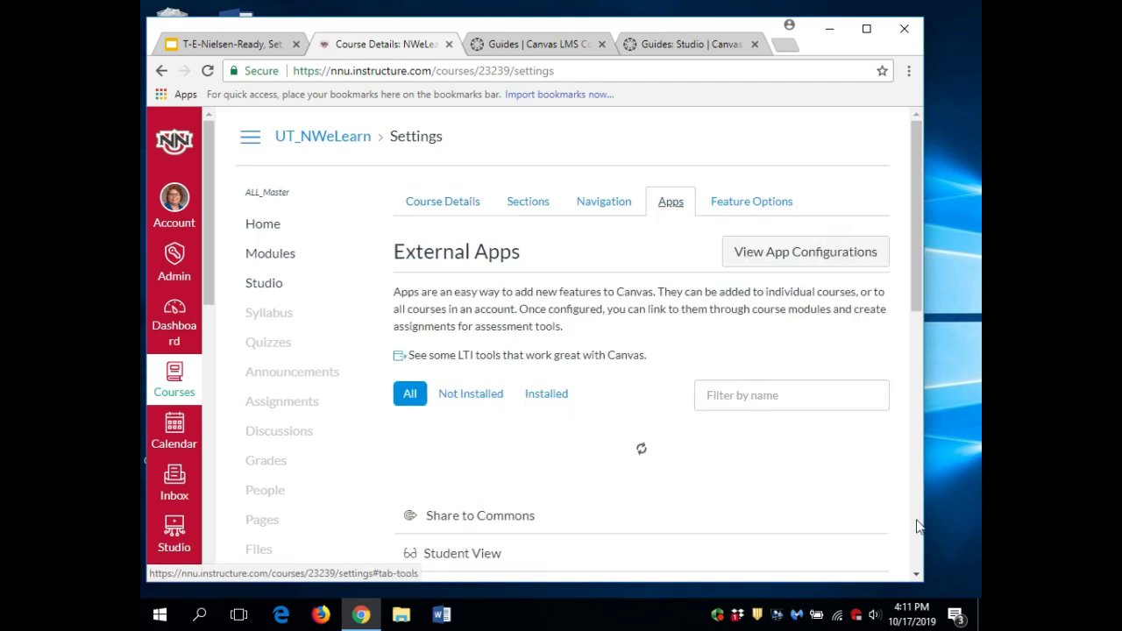
pyautogui.scroll(-3, 914, 573)
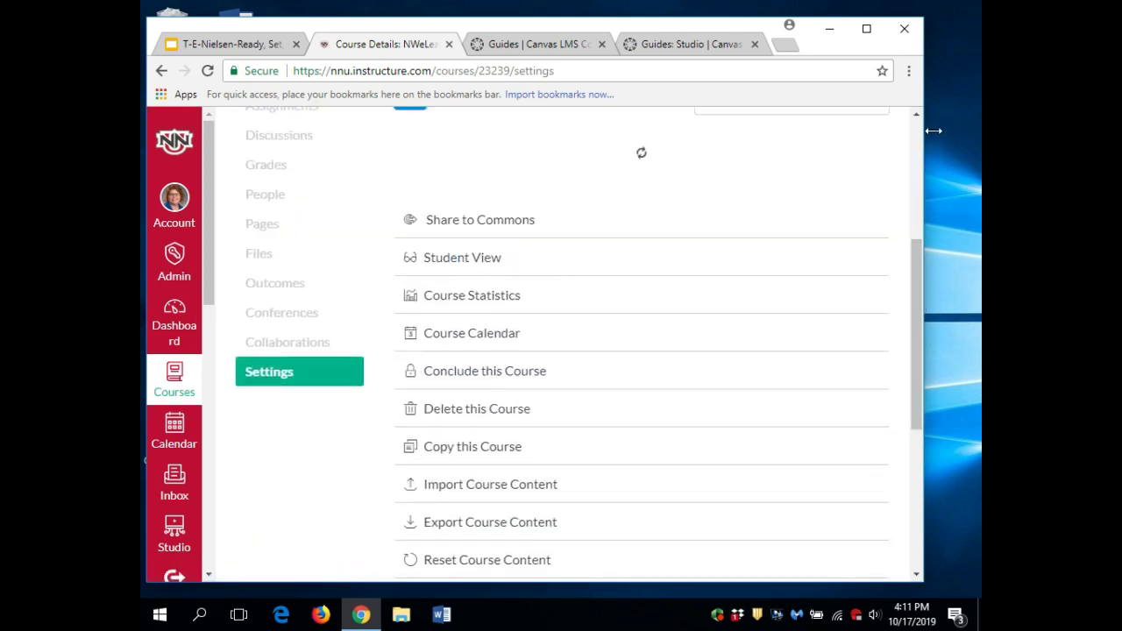
pyautogui.scroll(3, 916, 131)
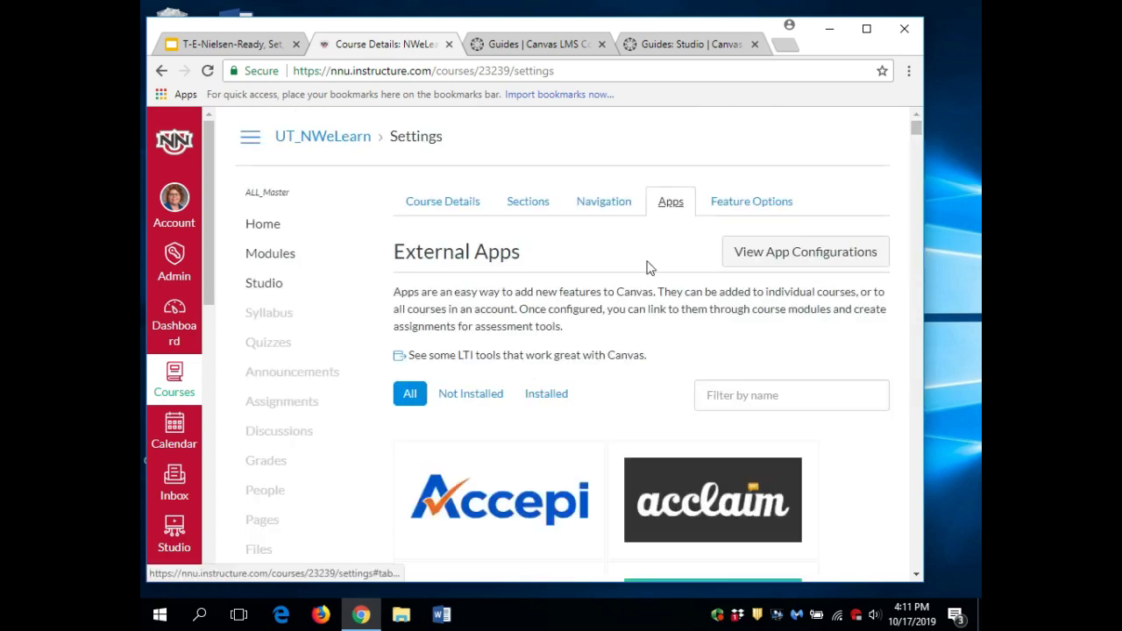
pyautogui.click(542, 397)
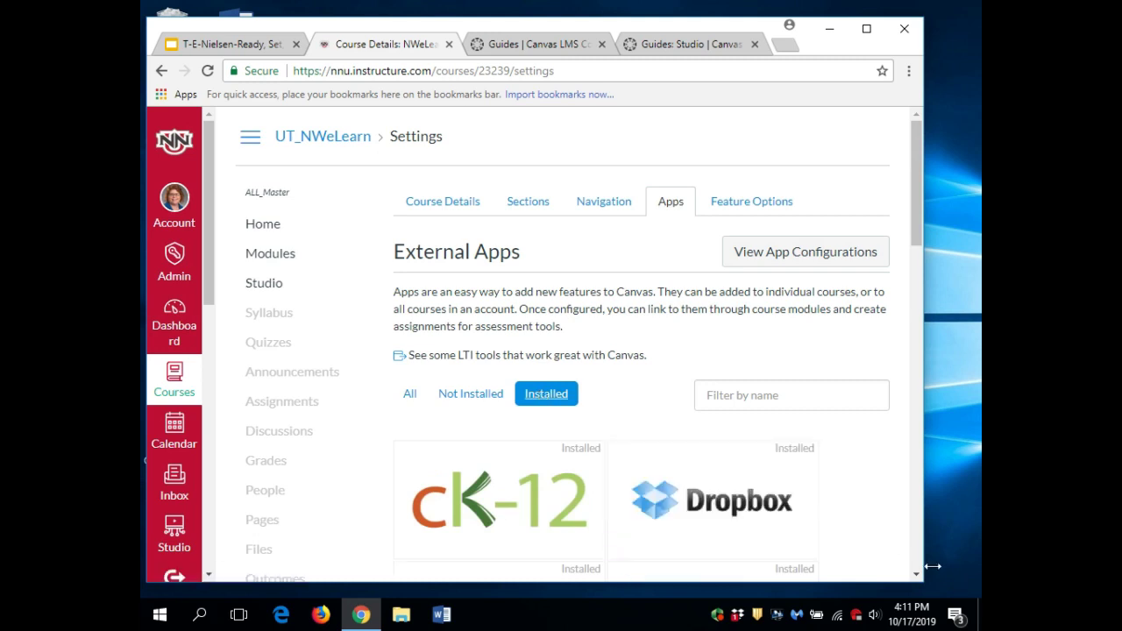
pyautogui.scroll(-4, 918, 575)
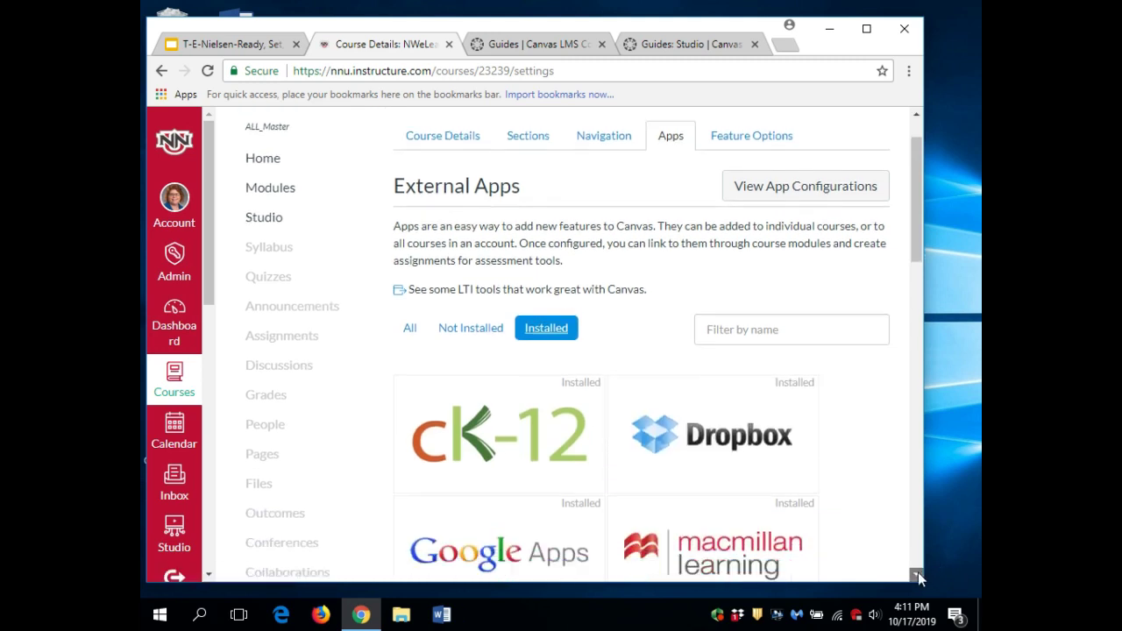
pyautogui.scroll(-5, 919, 575)
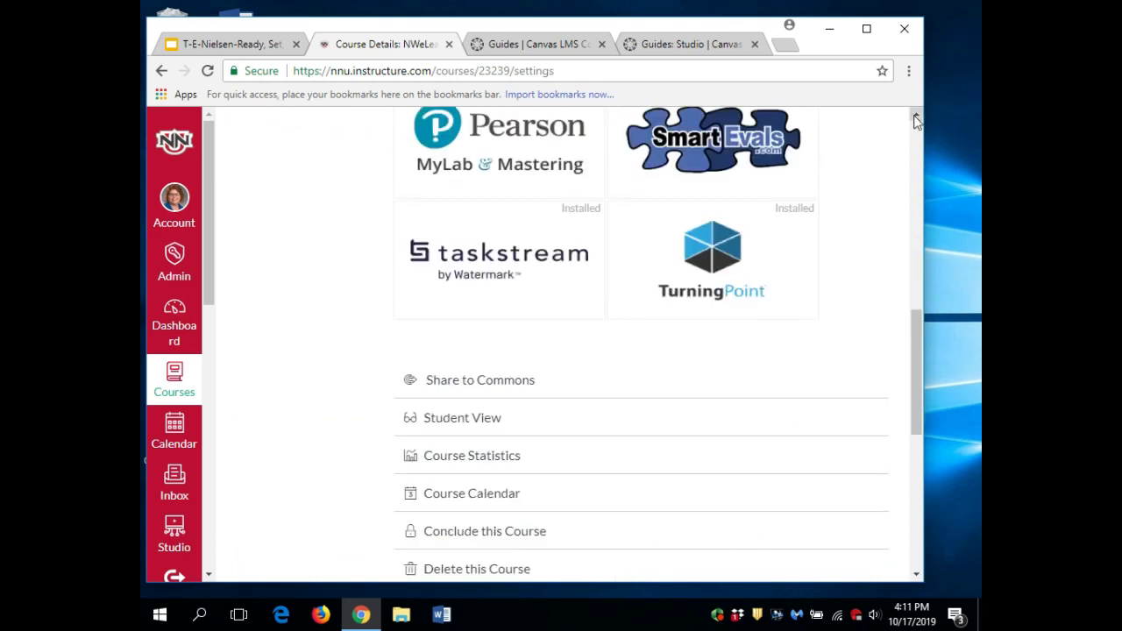
pyautogui.scroll(5, 917, 120)
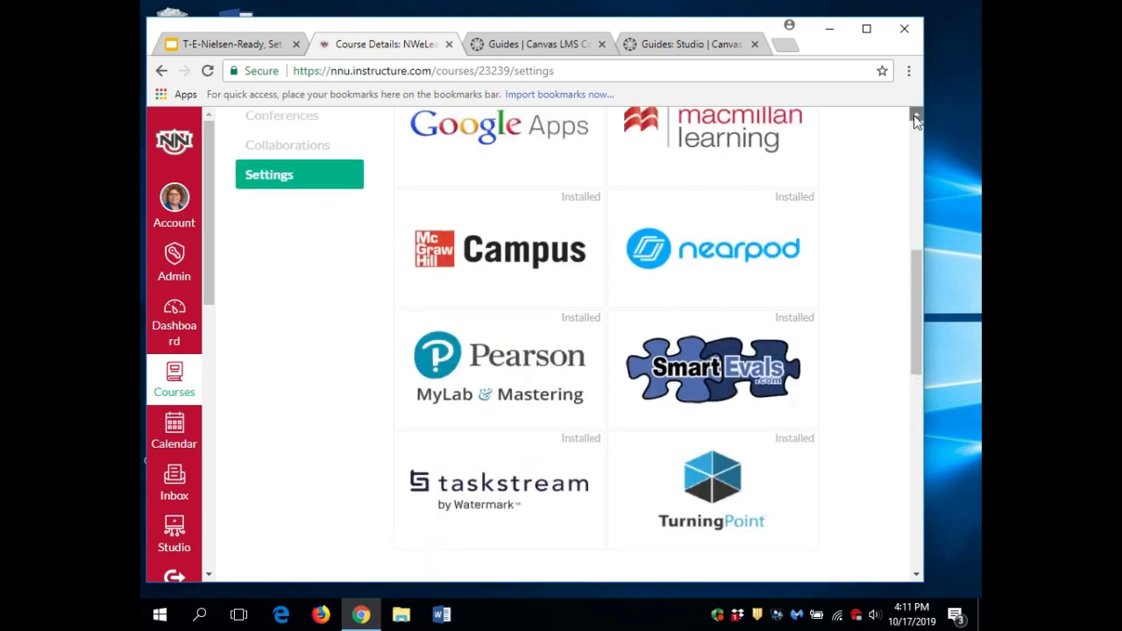
pyautogui.scroll(2, 916, 120)
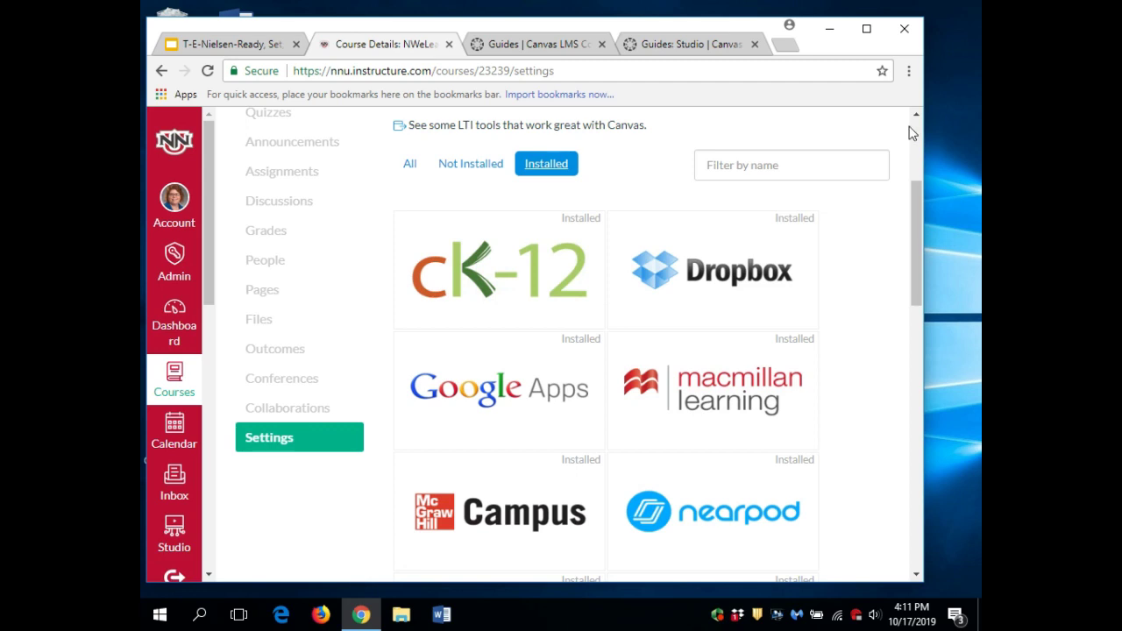
# - Open Video Quiz as a Graded Assignment from the course Modules
pyautogui.scroll(3, 916, 129)
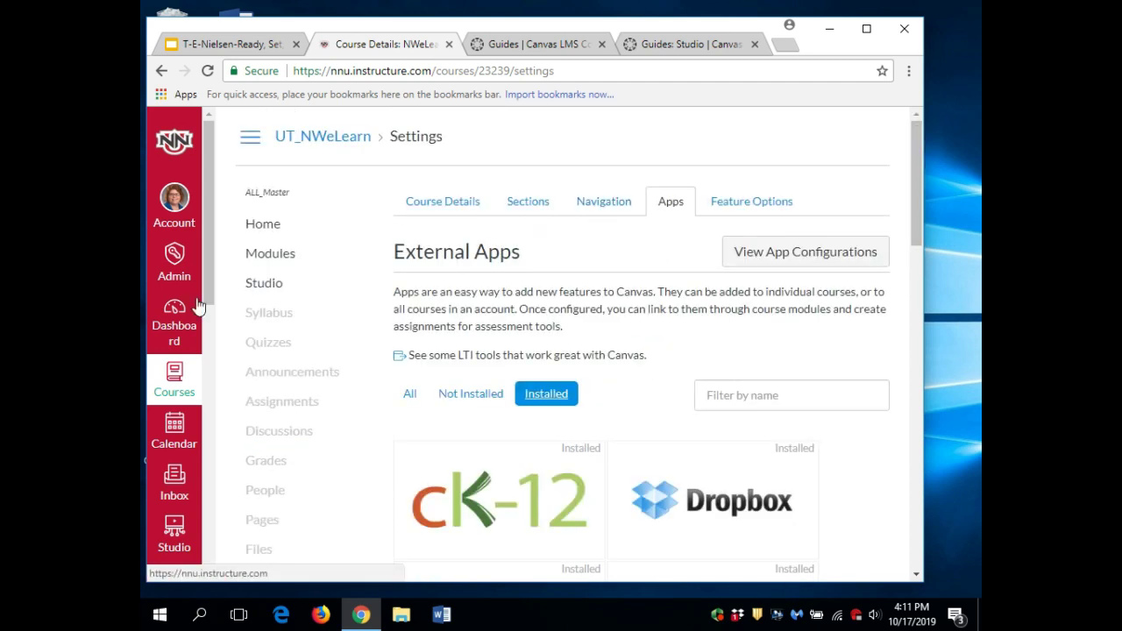
pyautogui.click(298, 254)
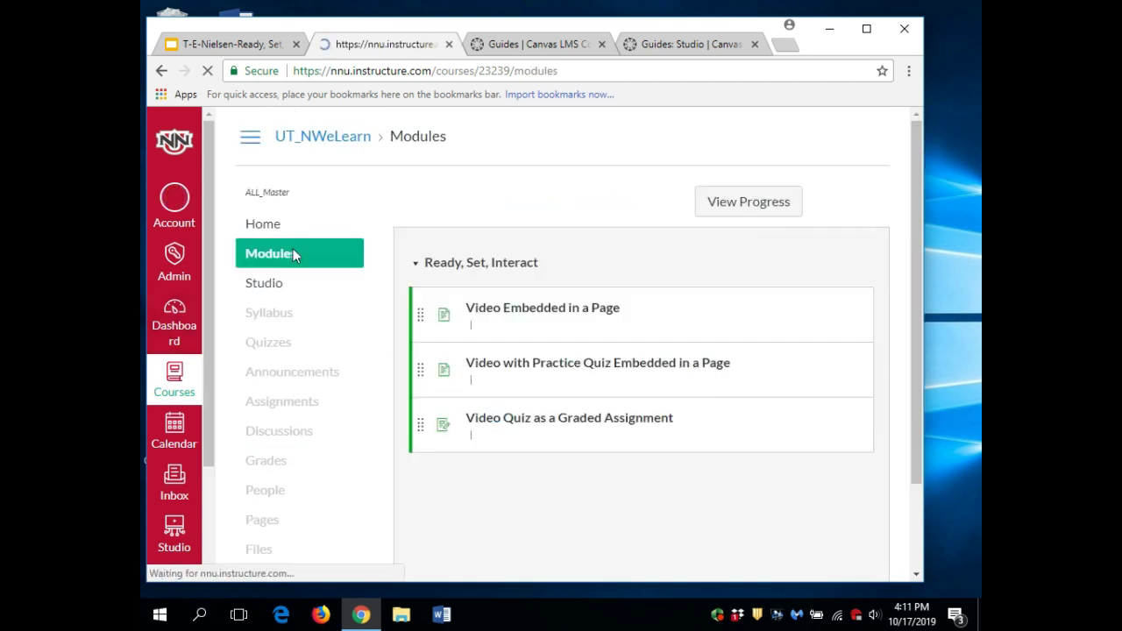
pyautogui.click(583, 407)
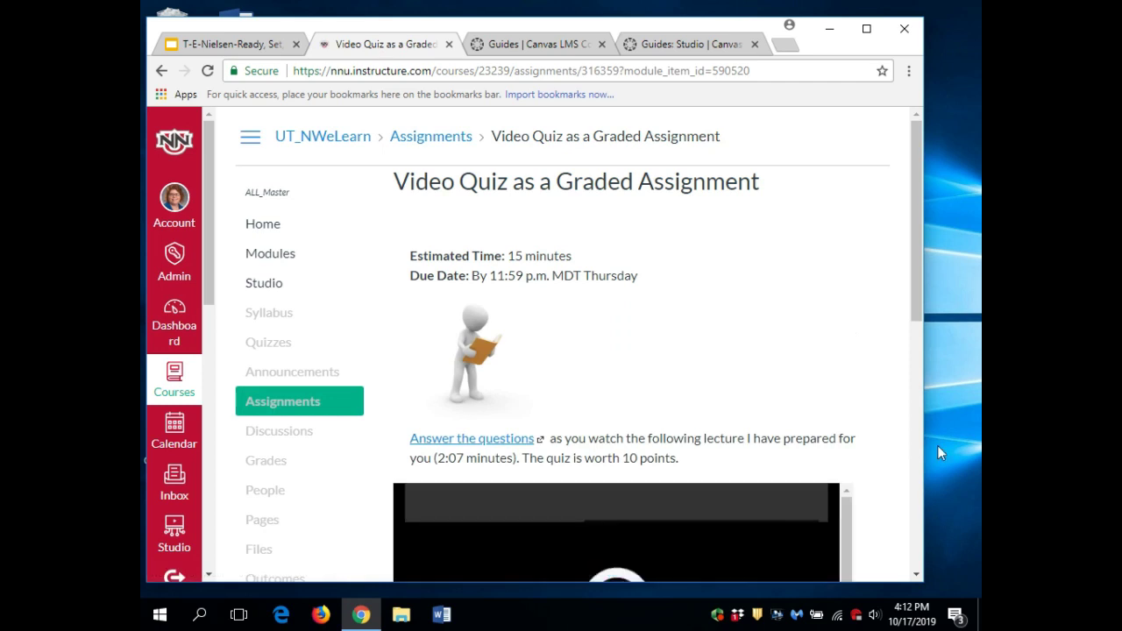
# - Scroll to the bottom of the assignment and open it in SpeedGrader
pyautogui.scroll(-5, 581, 406)
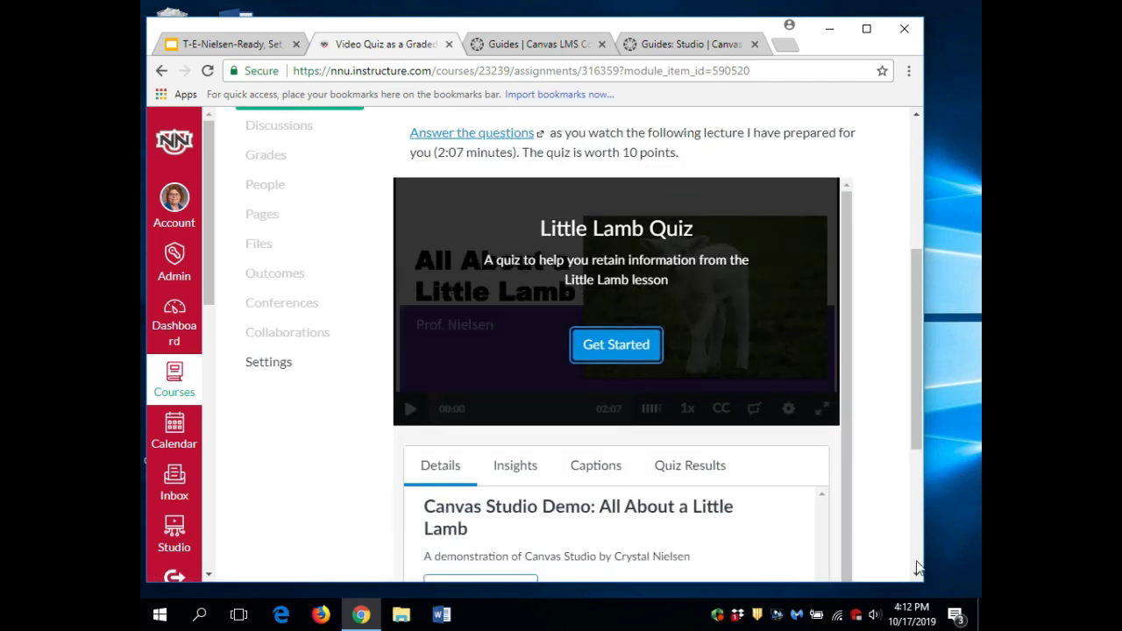
pyautogui.scroll(-3, 918, 569)
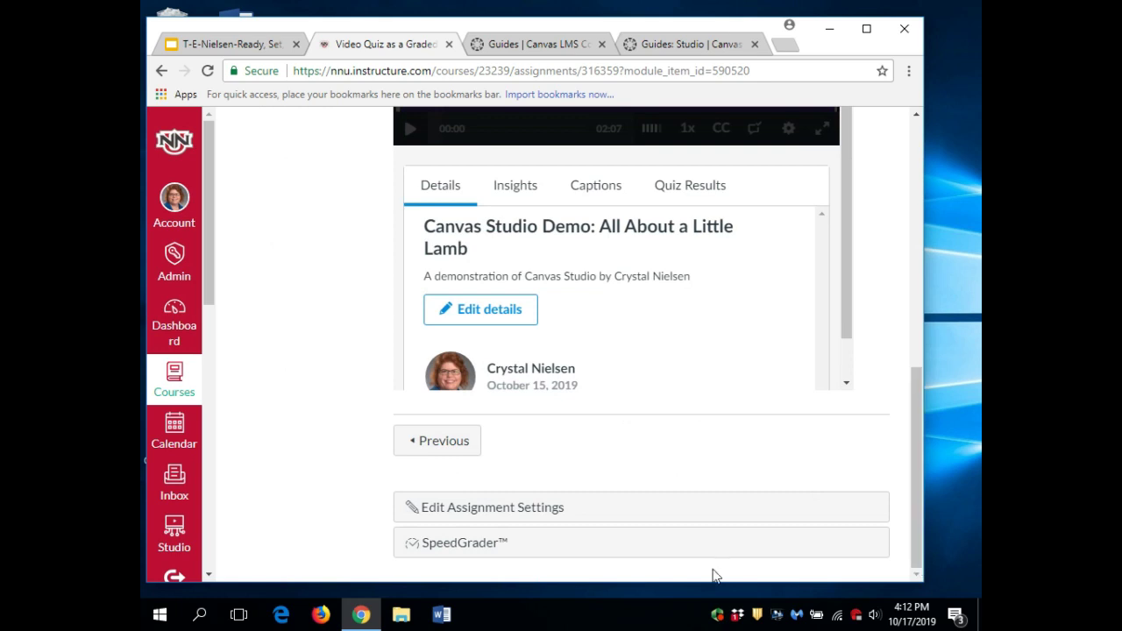
pyautogui.click(473, 545)
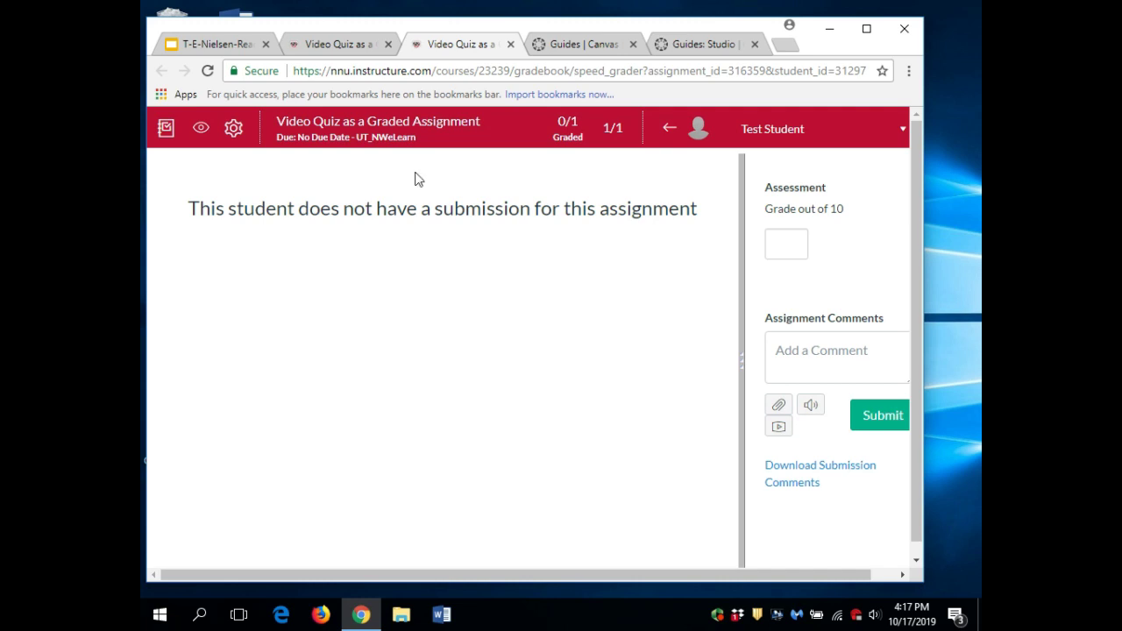
# - Close the SpeedGrader, 'Guides | Canvas' and 'Guides: Studio' tabs
pyautogui.click(510, 45)
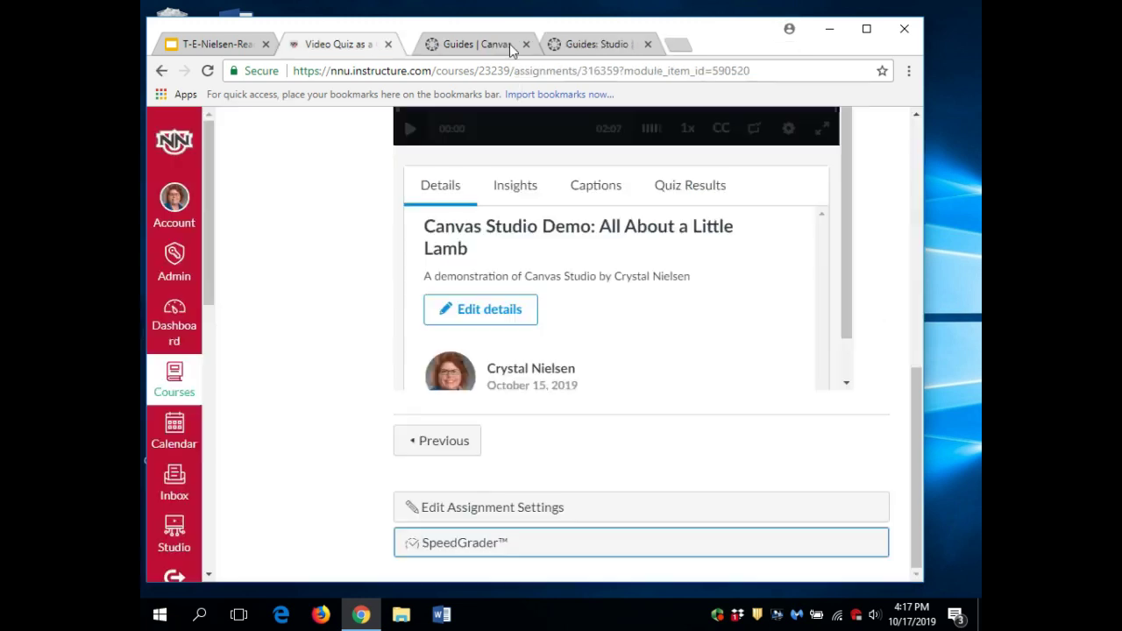
pyautogui.click(510, 45)
pyautogui.click(511, 45)
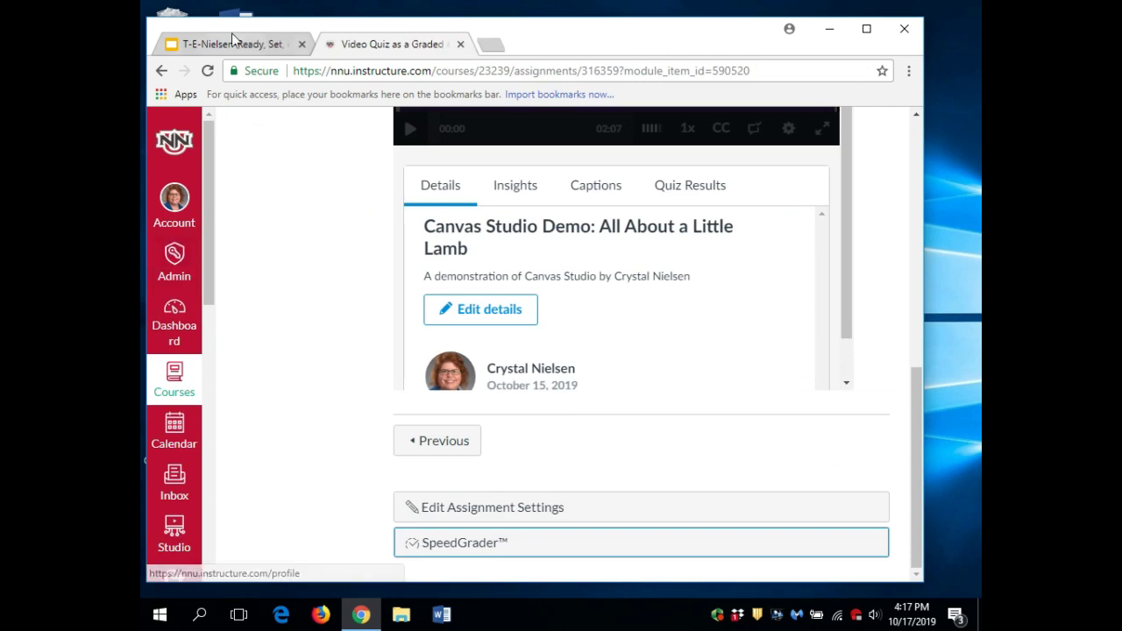
pyautogui.click(213, 51)
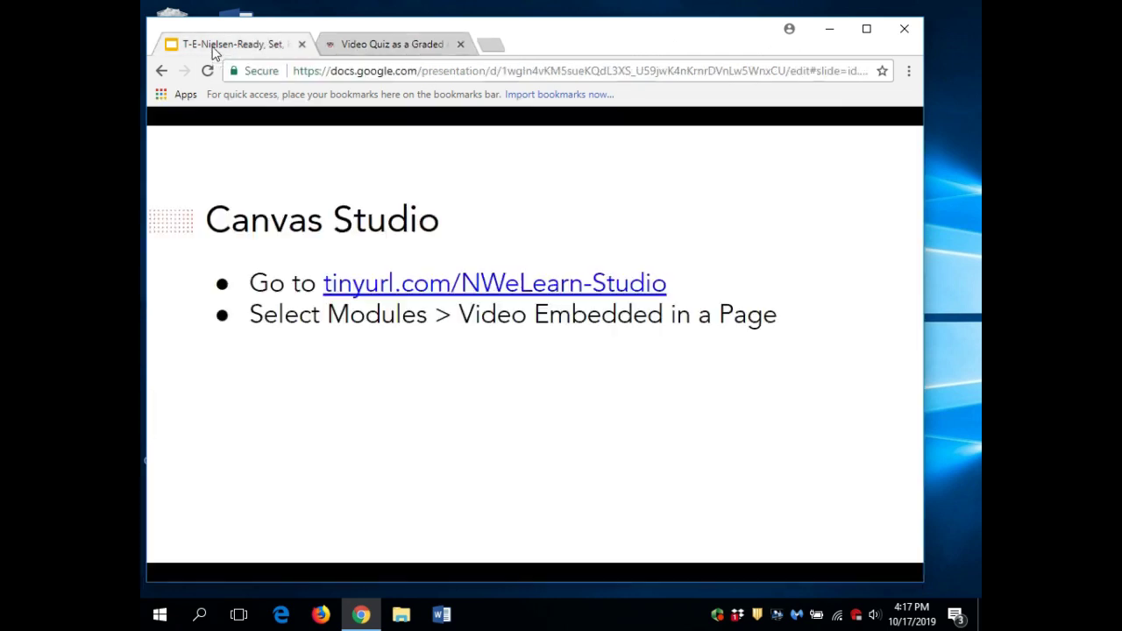
pyautogui.click(554, 375)
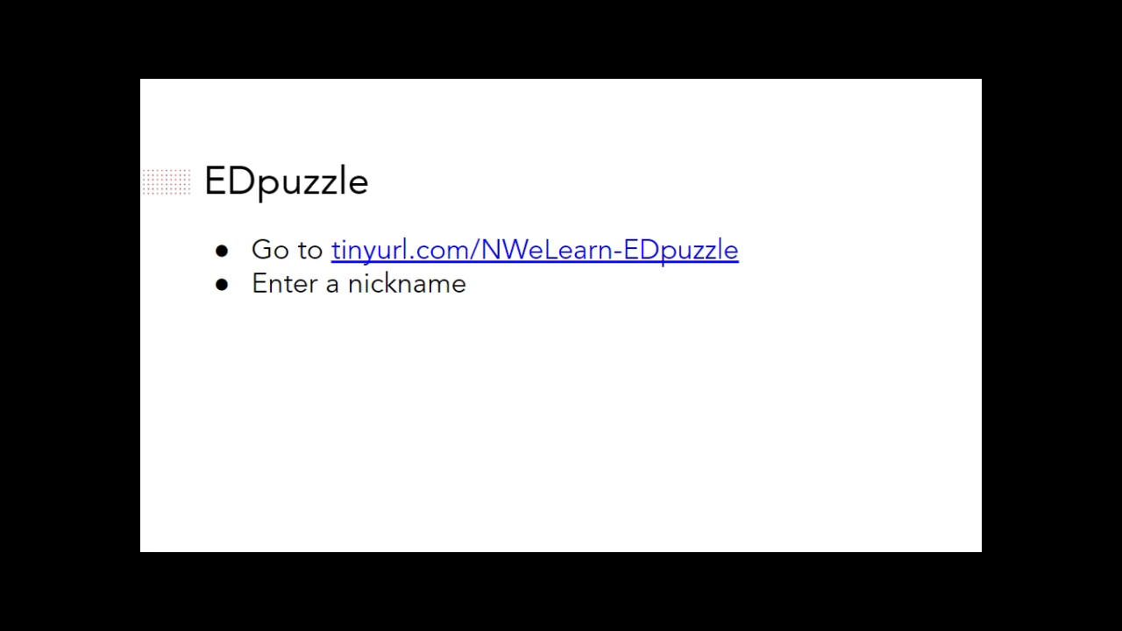
pyautogui.click(602, 256)
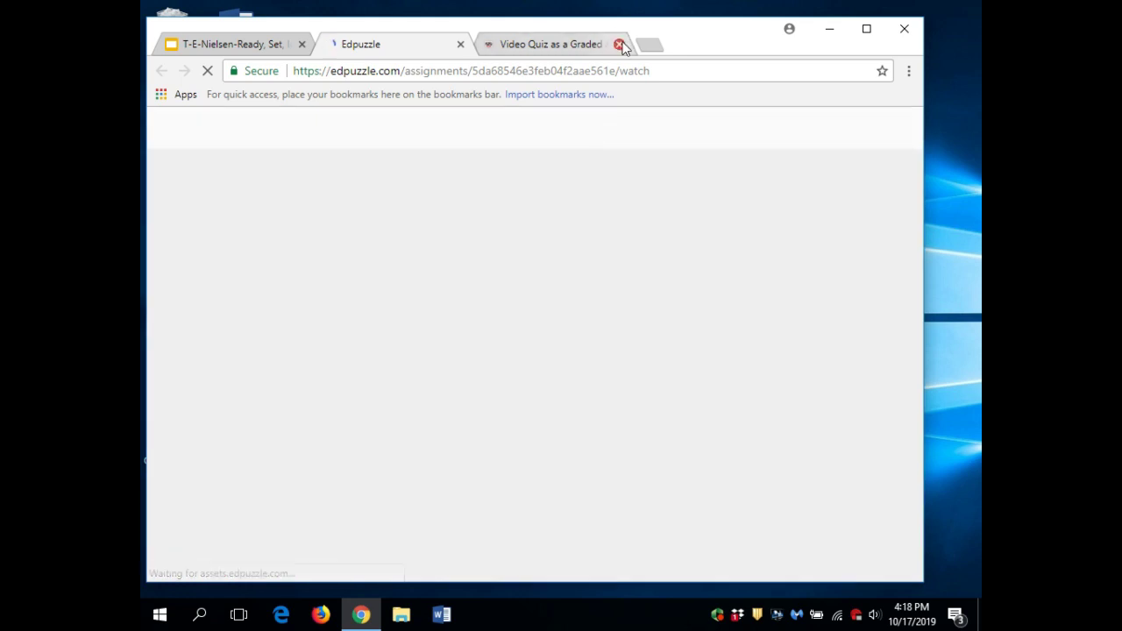
# - Close the Canvas quiz tab and join the NWeLearn: Ready, Set, Interact class with a nickname
pyautogui.click(620, 45)
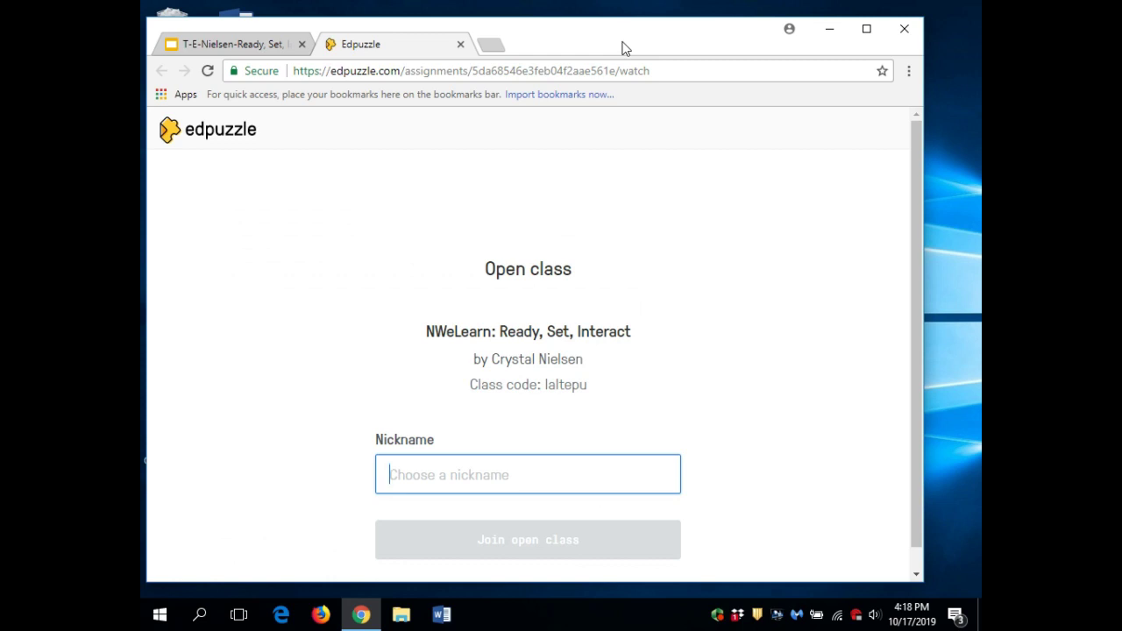
pyautogui.click(917, 576)
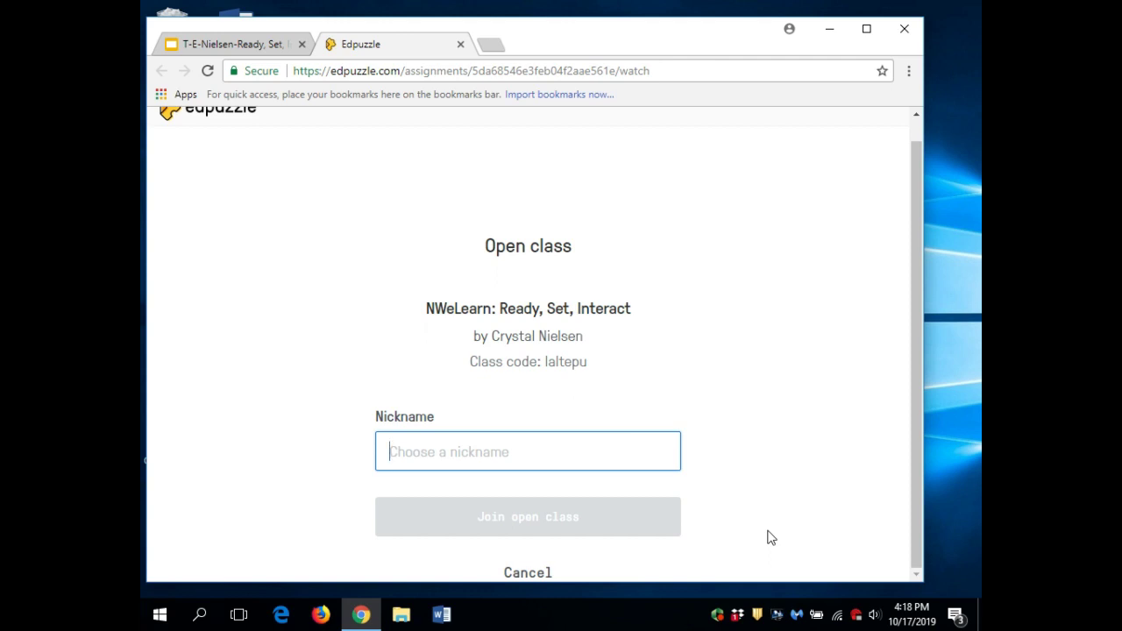
pyautogui.write('Crys')
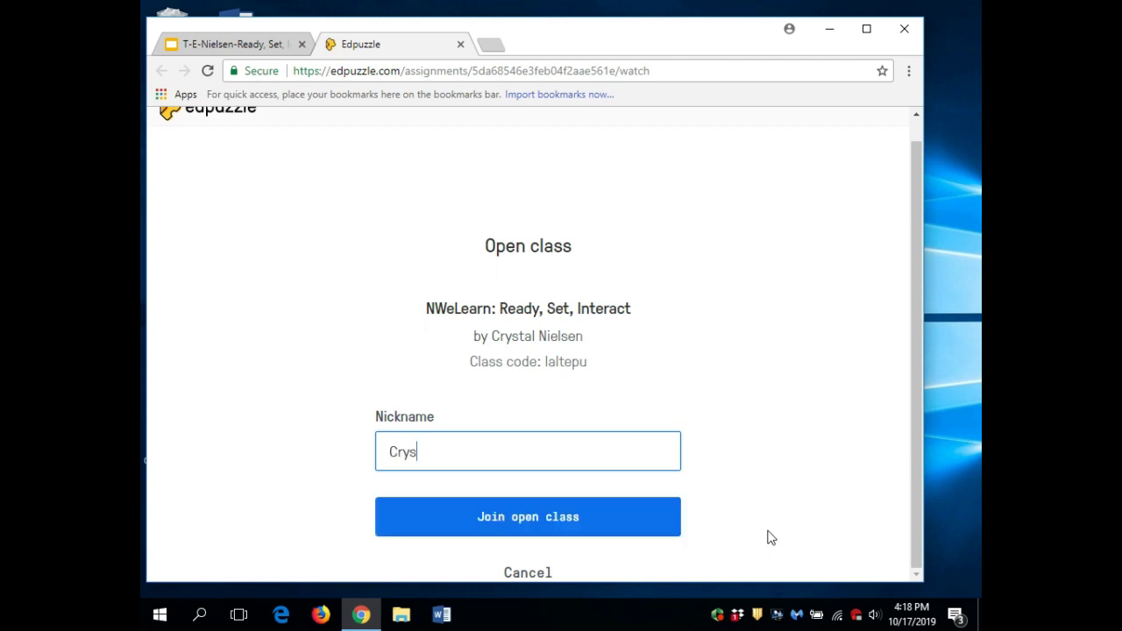
pyautogui.press('BackSpace')
pyautogui.press('BackSpace')
pyautogui.press('BackSpace')
pyautogui.press('BackSpace')
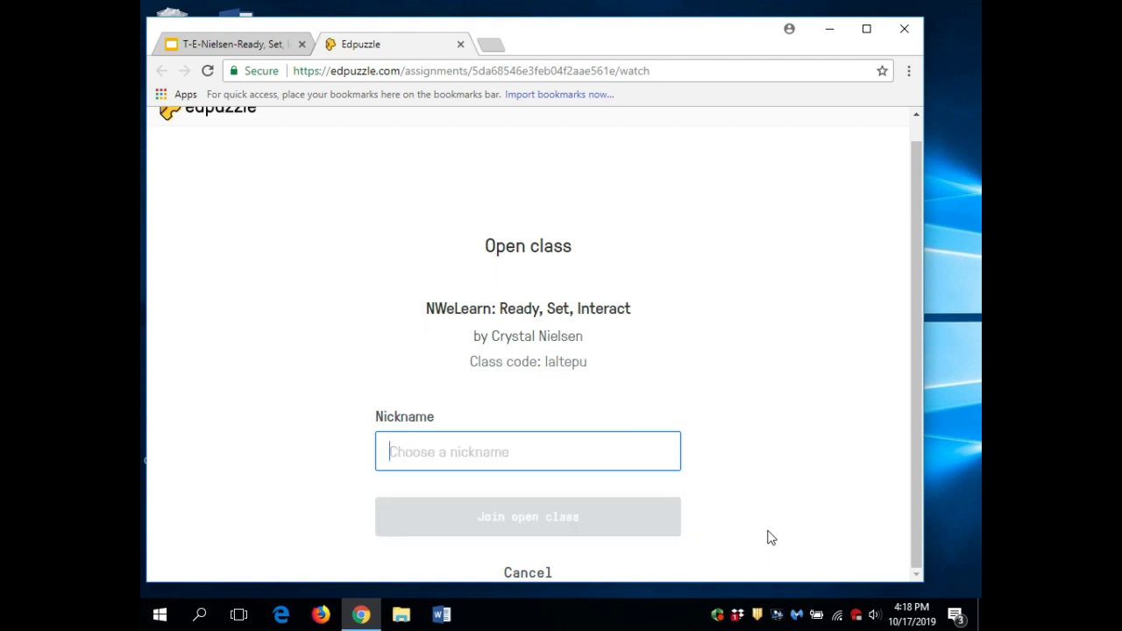
pyautogui.write('Diane')
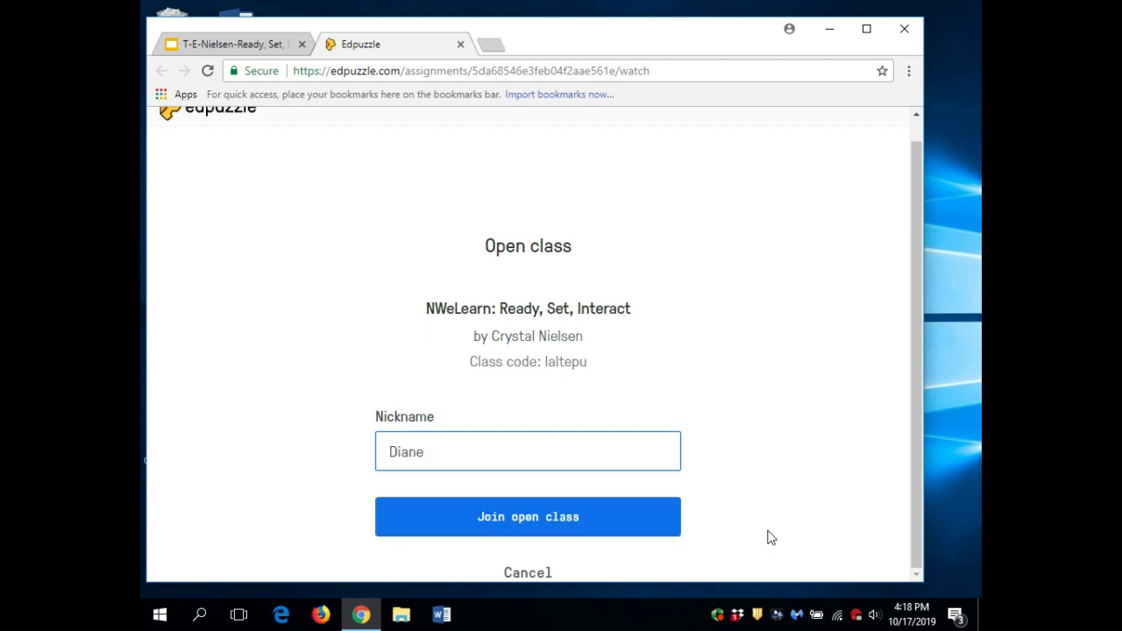
pyautogui.click(537, 526)
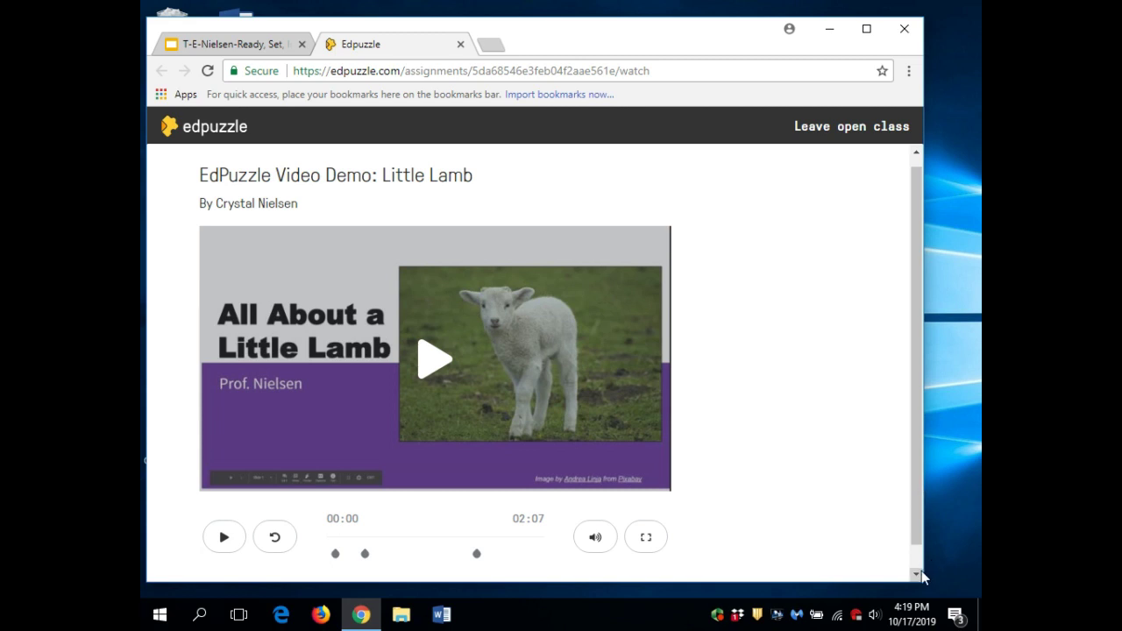
# - Play the Little Lamb video until it stops at the 9-second audio note
pyautogui.click(919, 575)
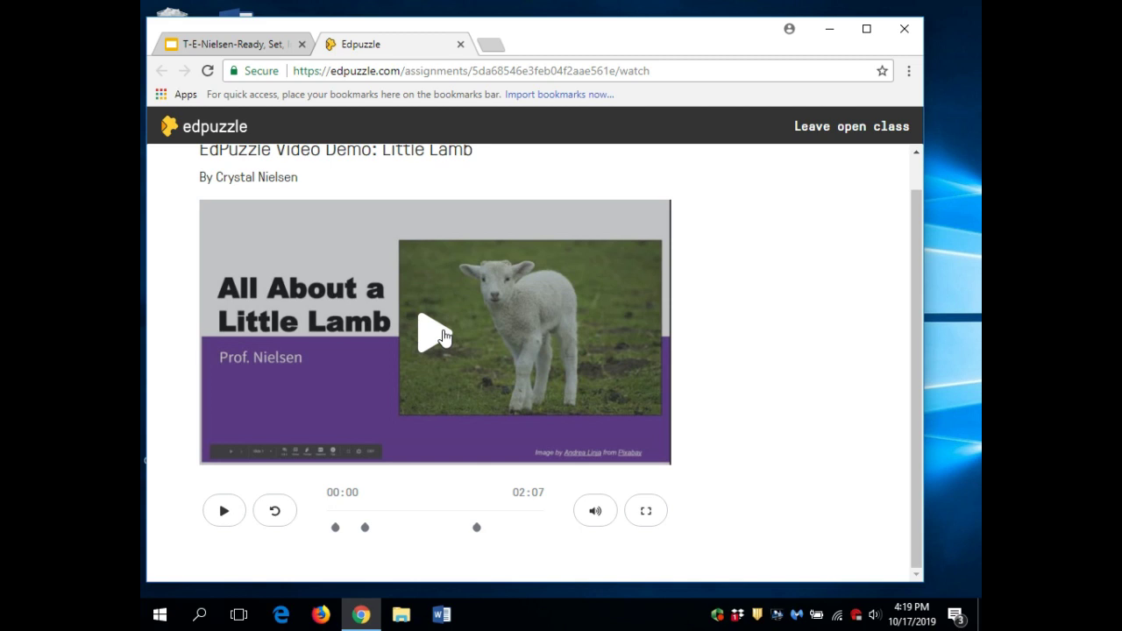
pyautogui.click(445, 336)
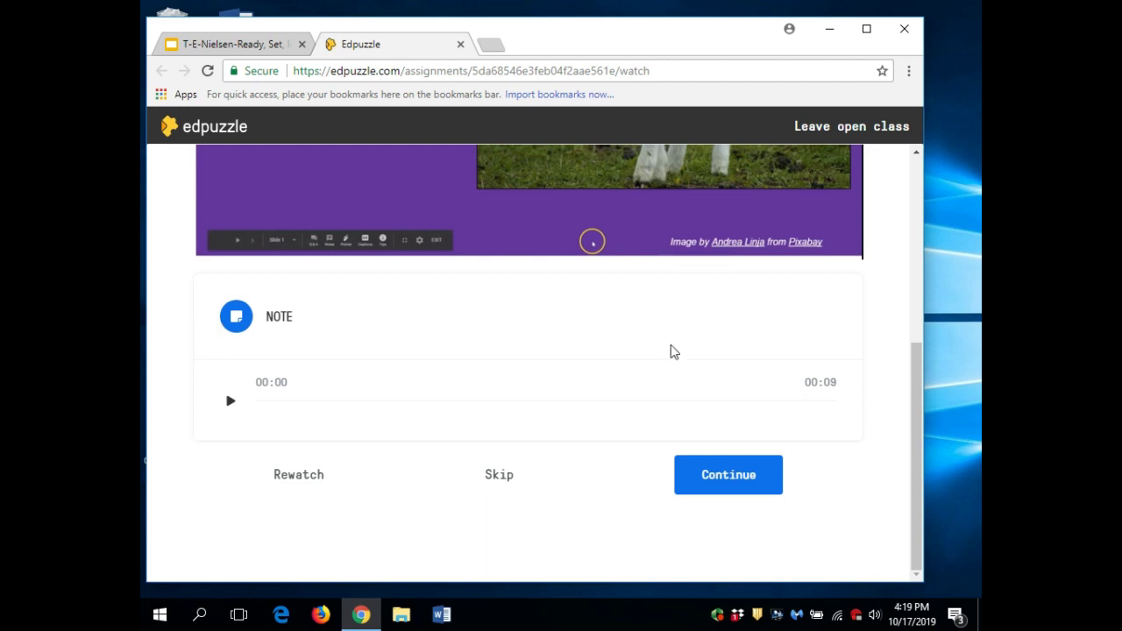
pyautogui.click(917, 307)
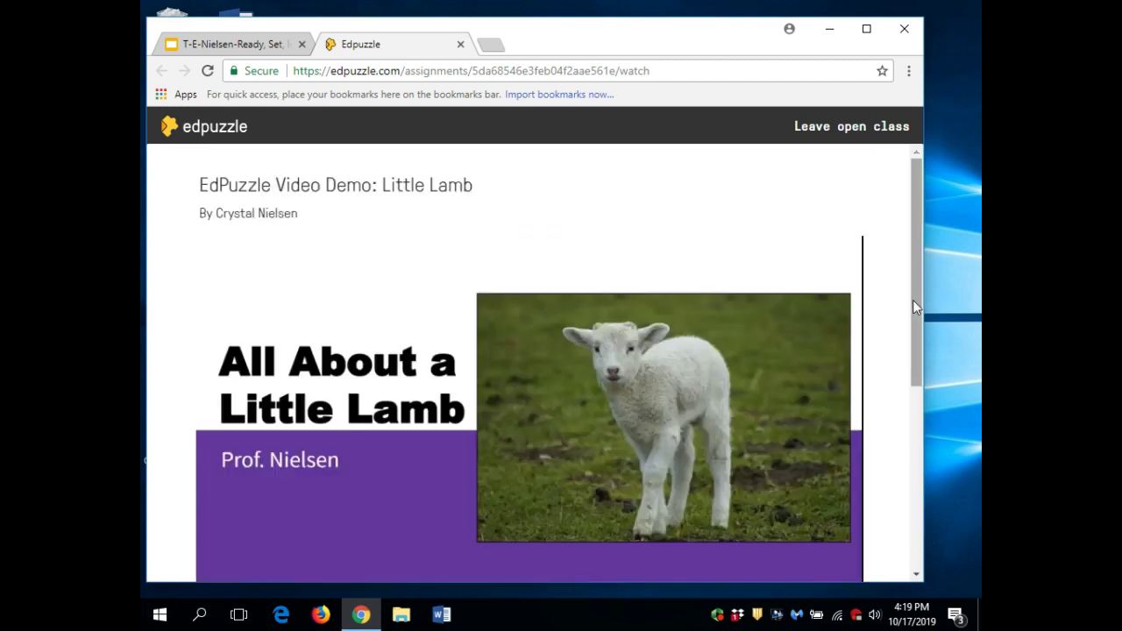
pyautogui.click(916, 575)
pyautogui.moveTo(916, 577); pyautogui.dragTo(916, 577)
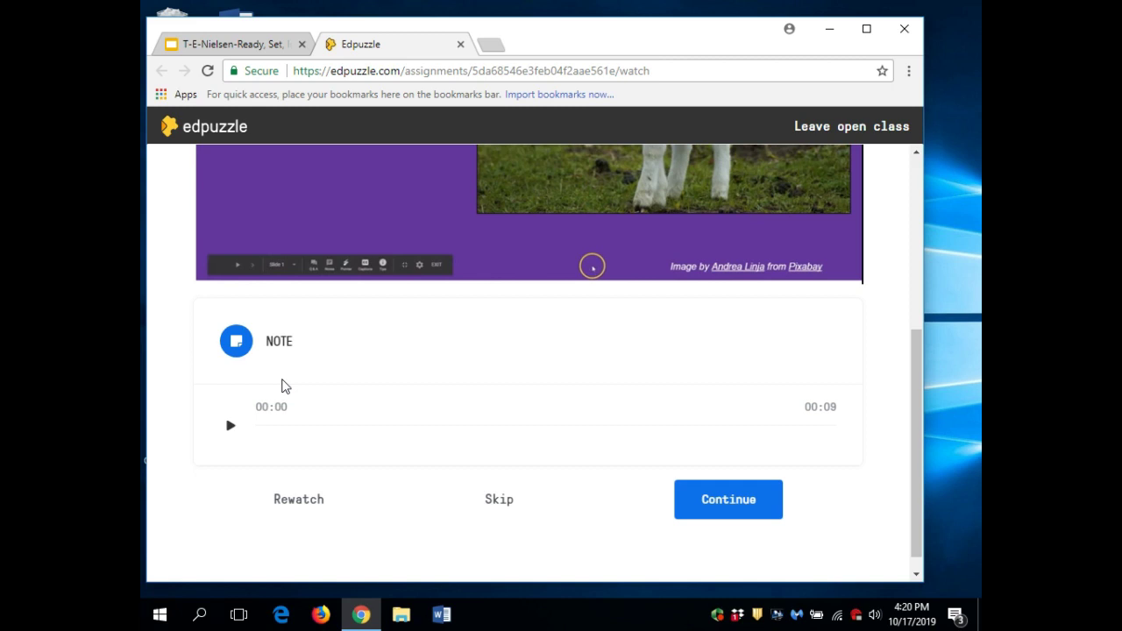
# - Hear the 9-second audio note and continue the Little Lamb video past it to 00:16
pyautogui.click(165, 618)
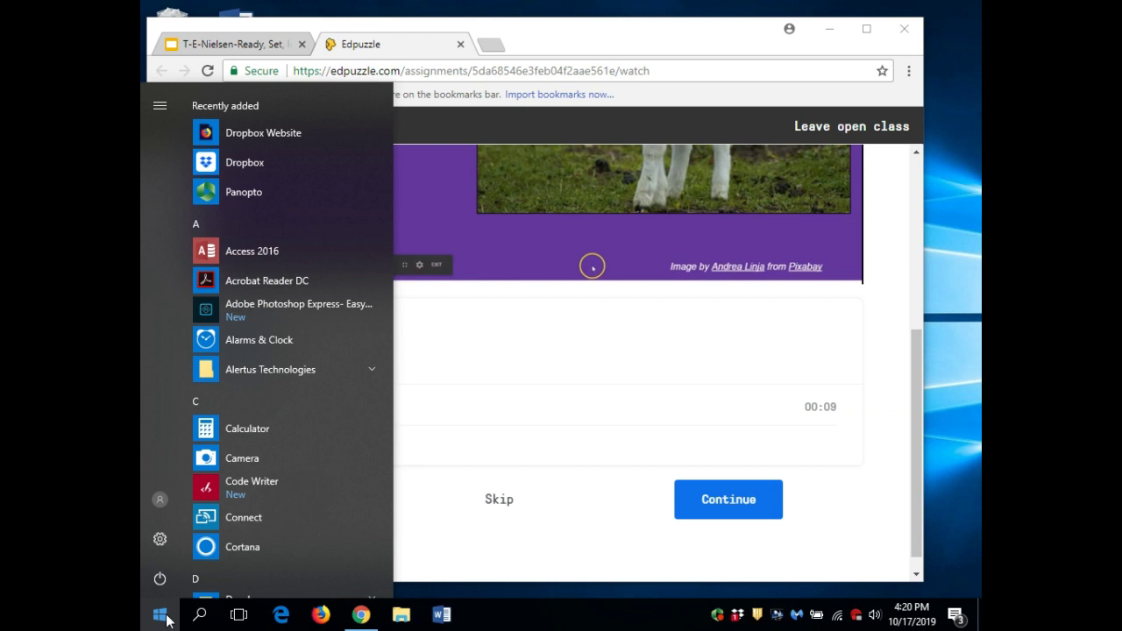
pyautogui.click(518, 413)
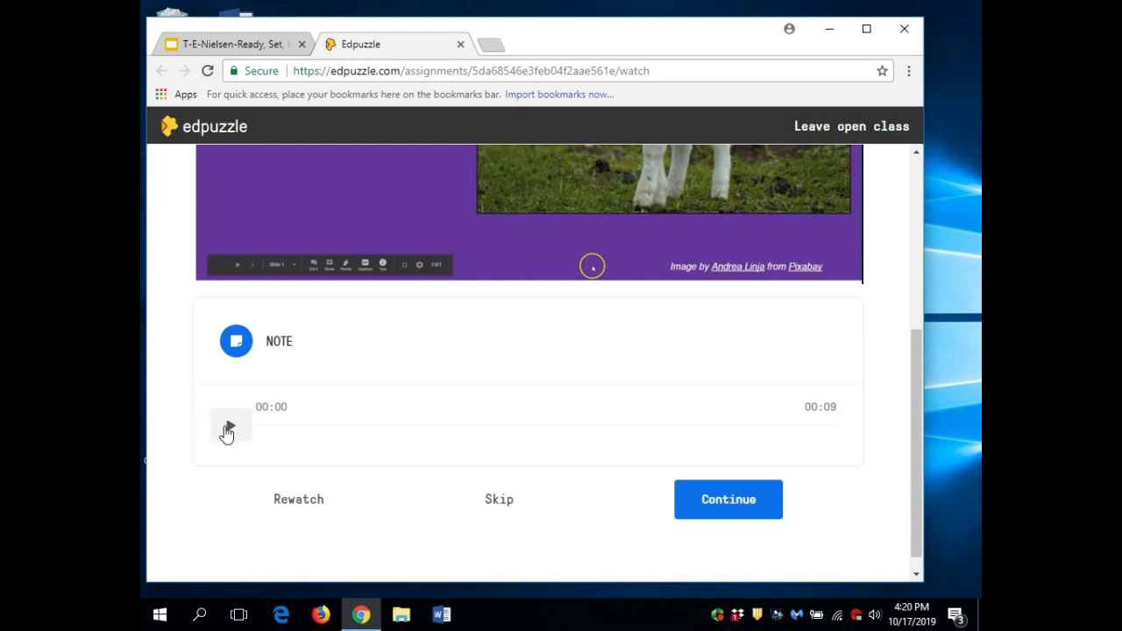
pyautogui.click(228, 428)
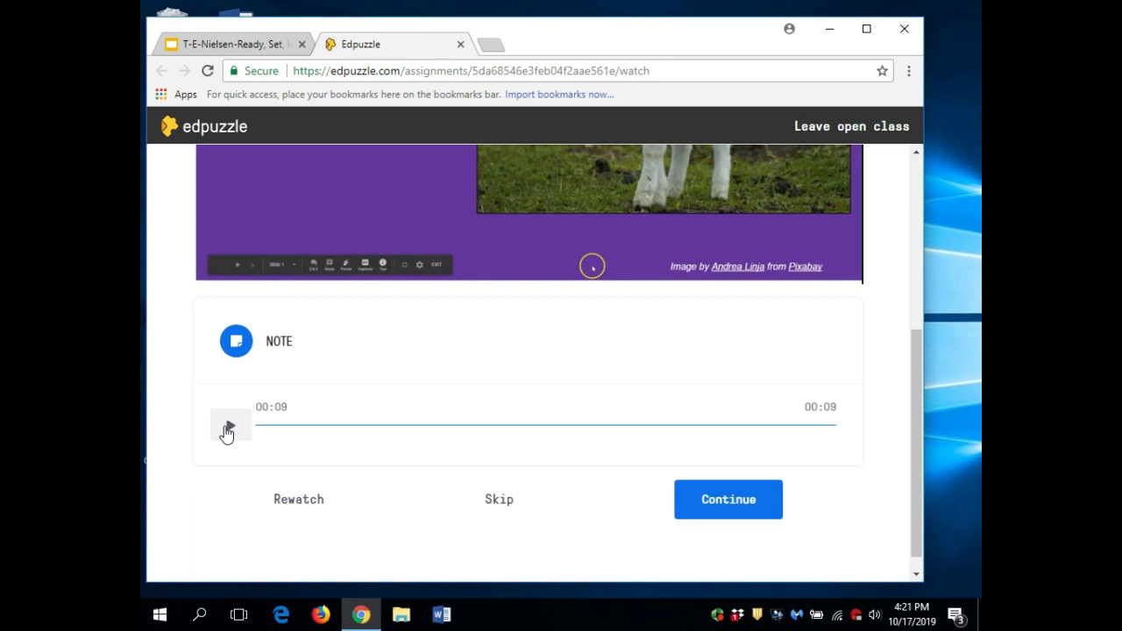
pyautogui.click(724, 515)
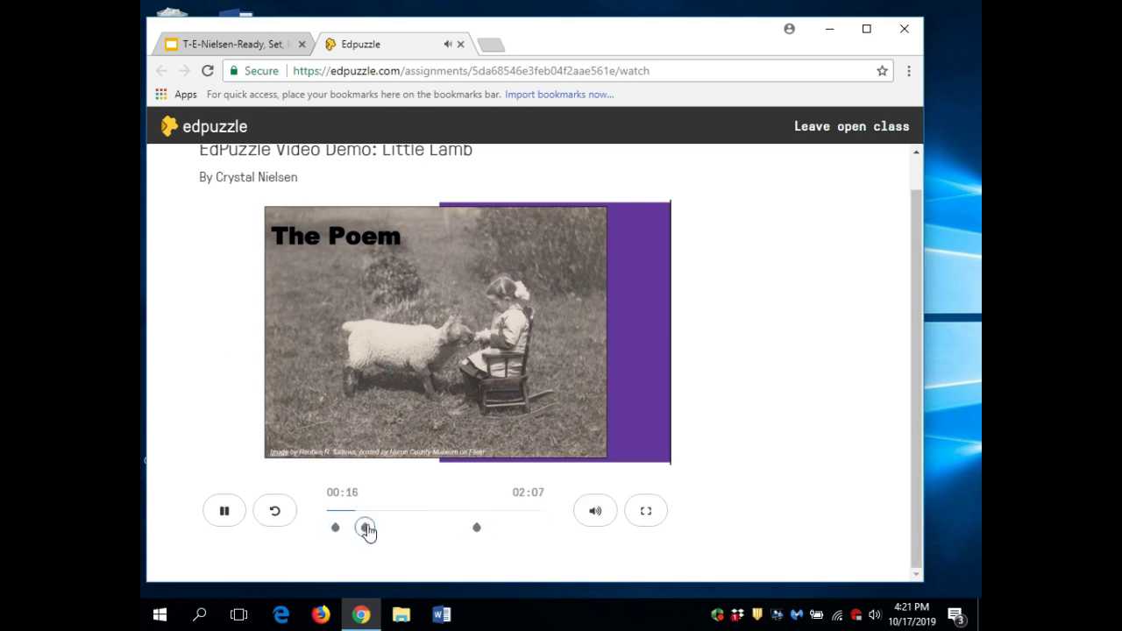
# - Answer the fleece question with 'As green as a Martian' and submit, revealing 'As white as snow' as correct
pyautogui.click(367, 528)
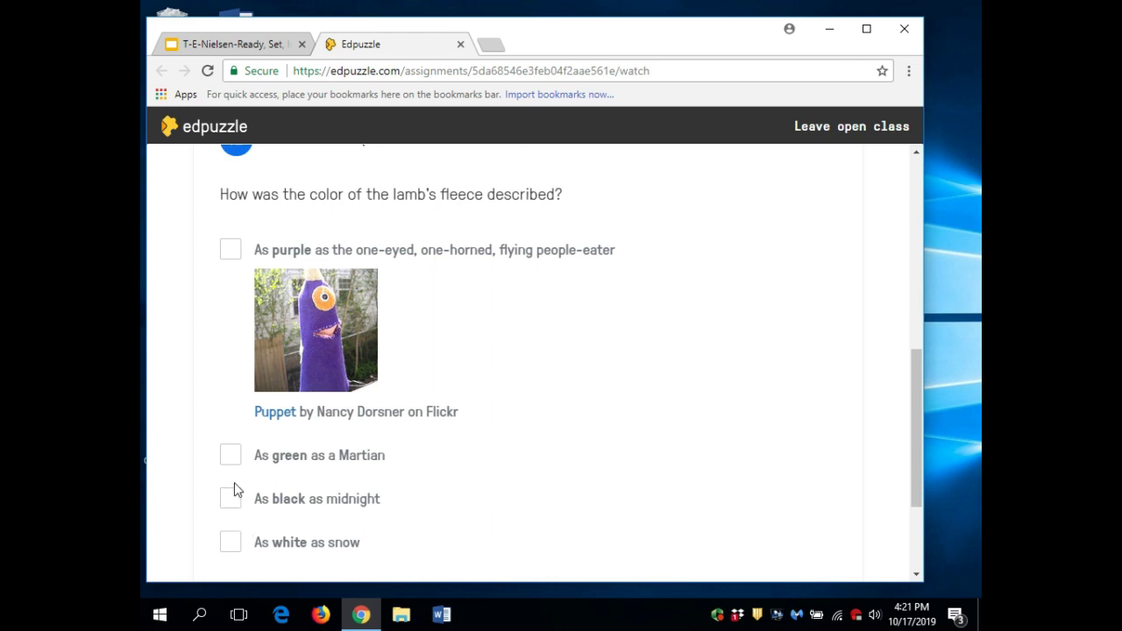
pyautogui.click(231, 455)
pyautogui.scroll(-2, 916, 560)
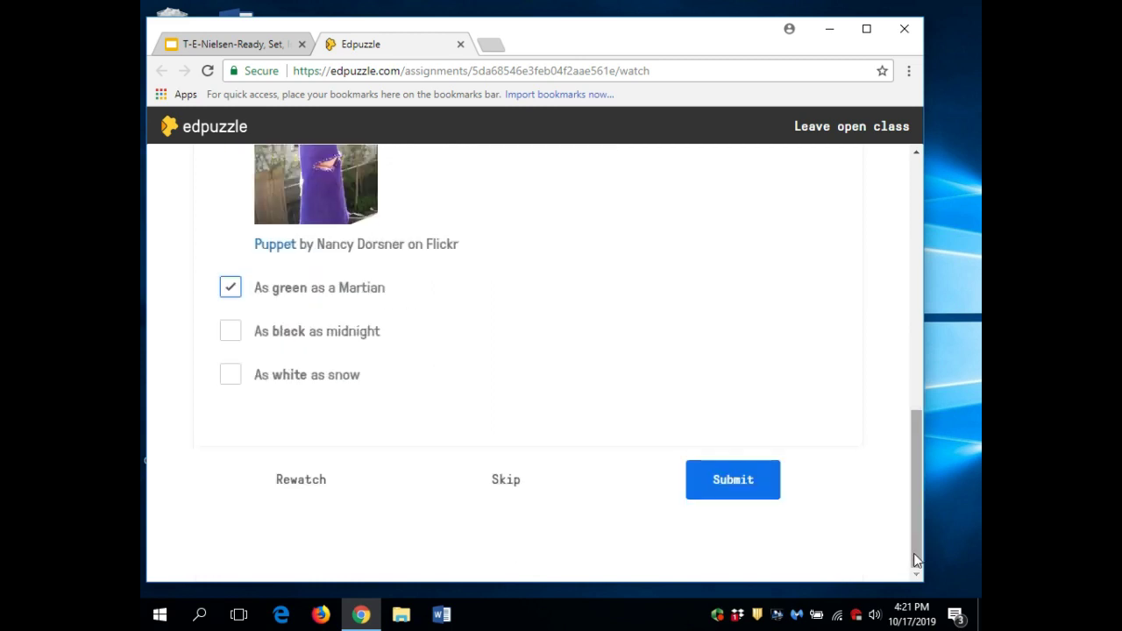
pyautogui.click(747, 485)
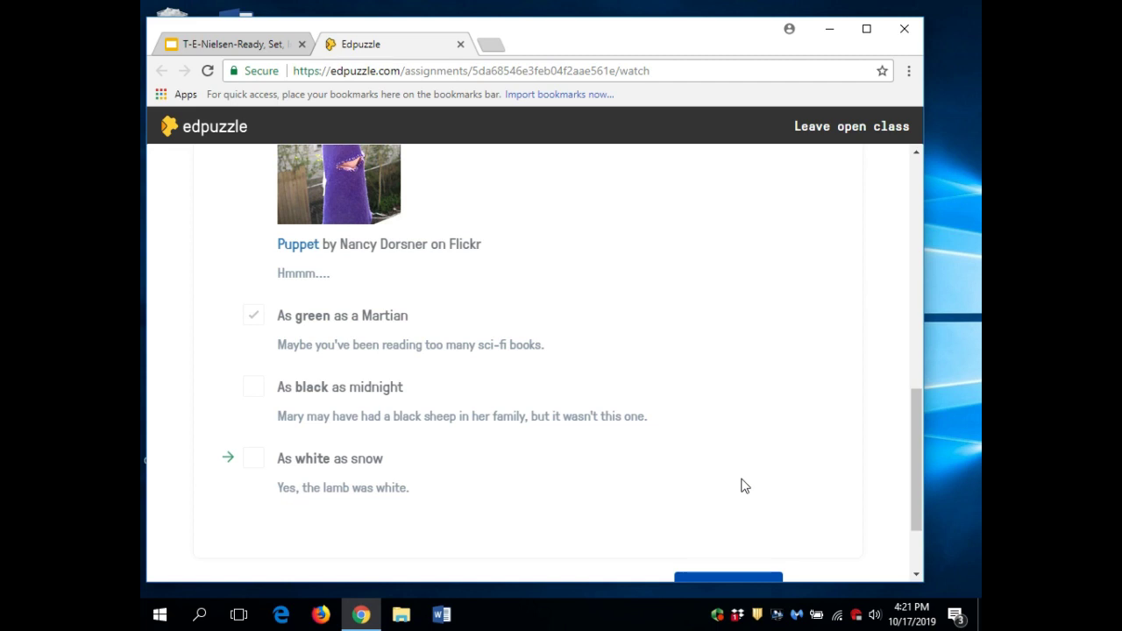
pyautogui.click(917, 576)
pyautogui.click(917, 576)
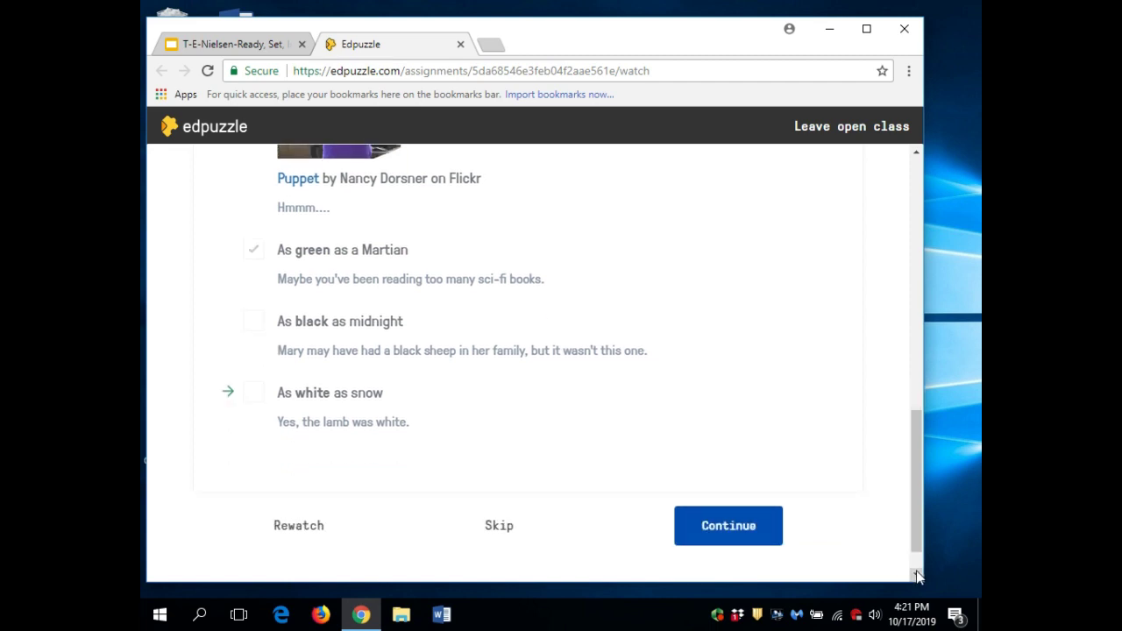
# - Jump to the Redstone School plaque question and submit the reply 'djsfkljdsklfjdsklfjds'
pyautogui.click(712, 537)
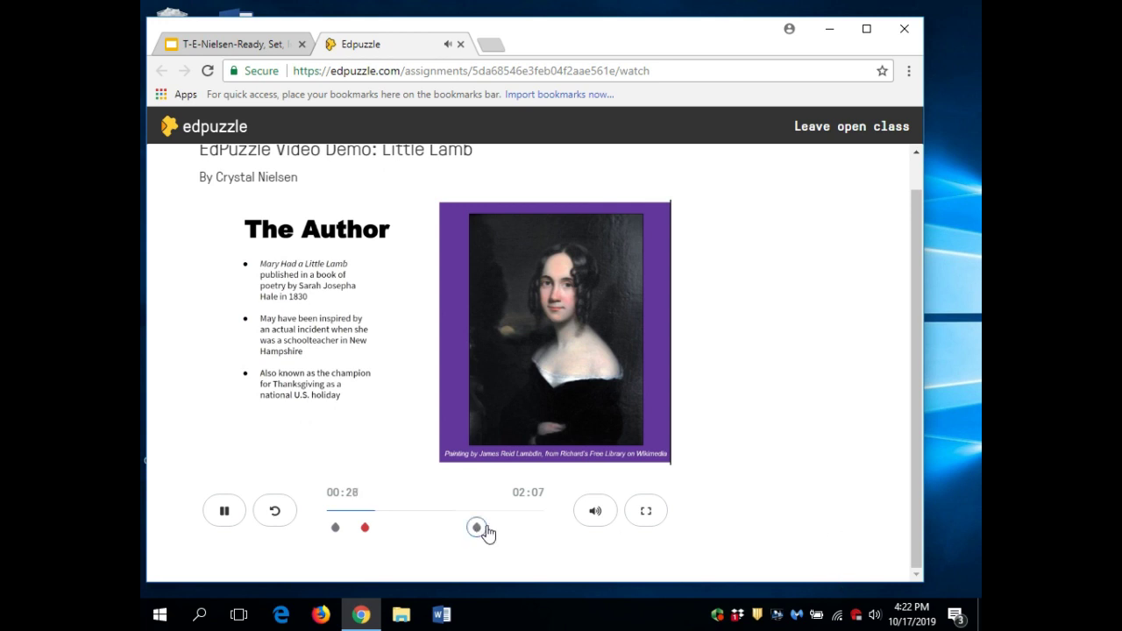
pyautogui.click(482, 527)
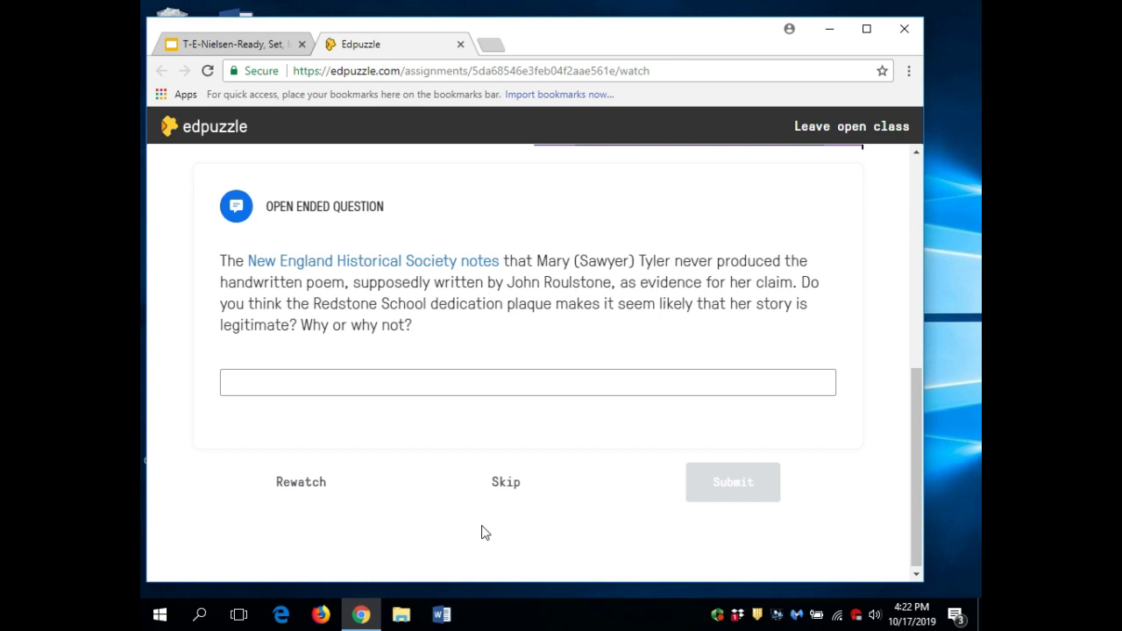
pyautogui.click(238, 390)
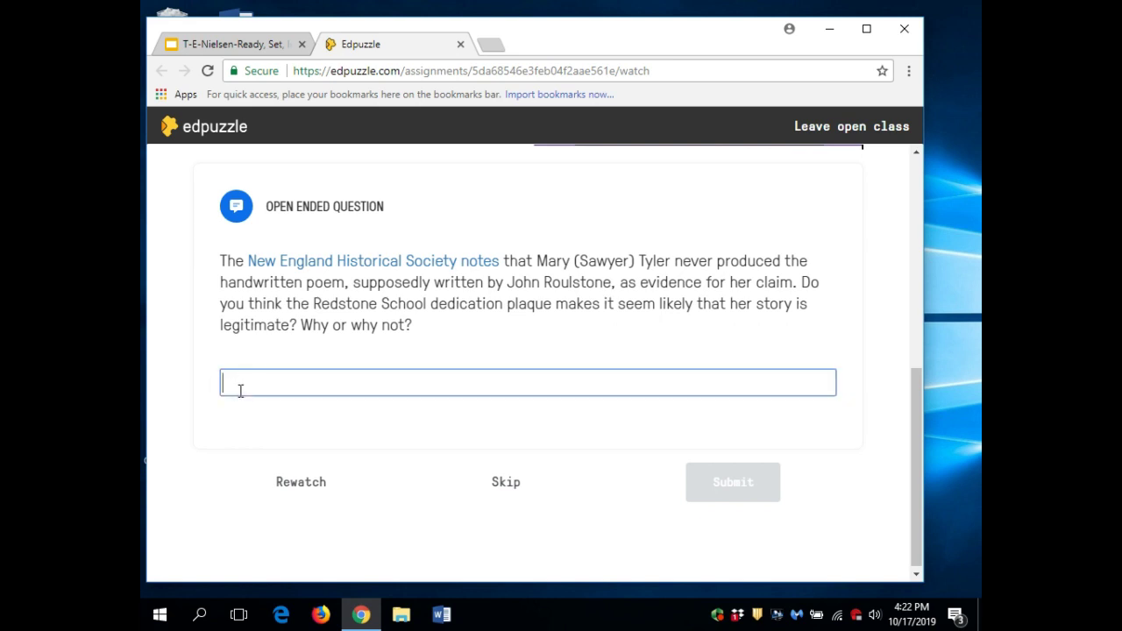
pyautogui.write('djsfklj')
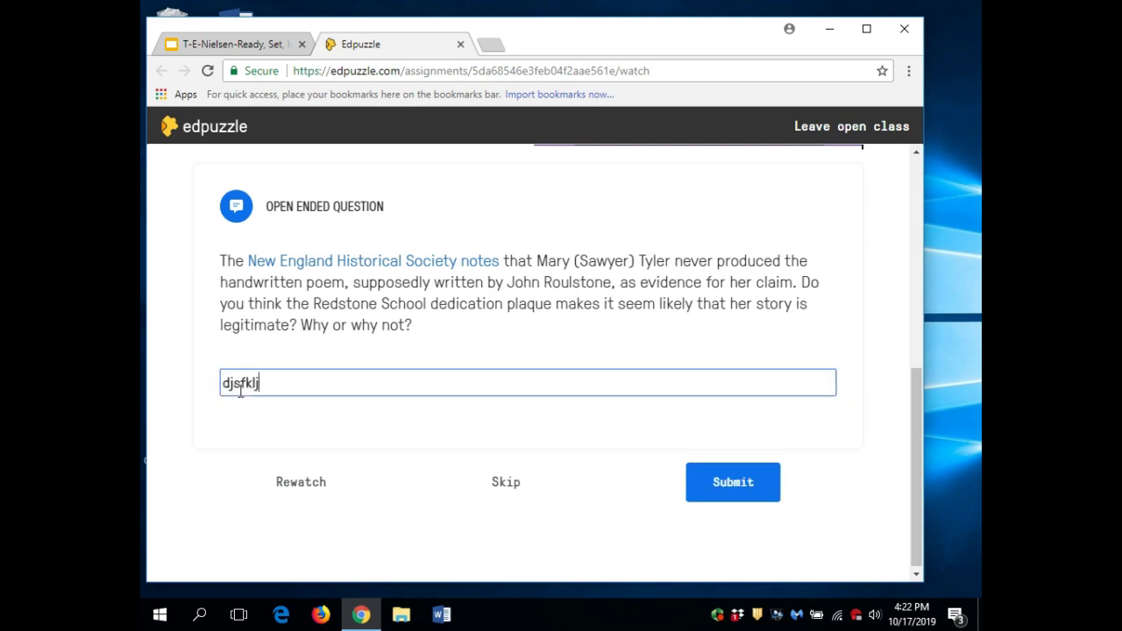
pyautogui.write('dsklfjdsklfjds')
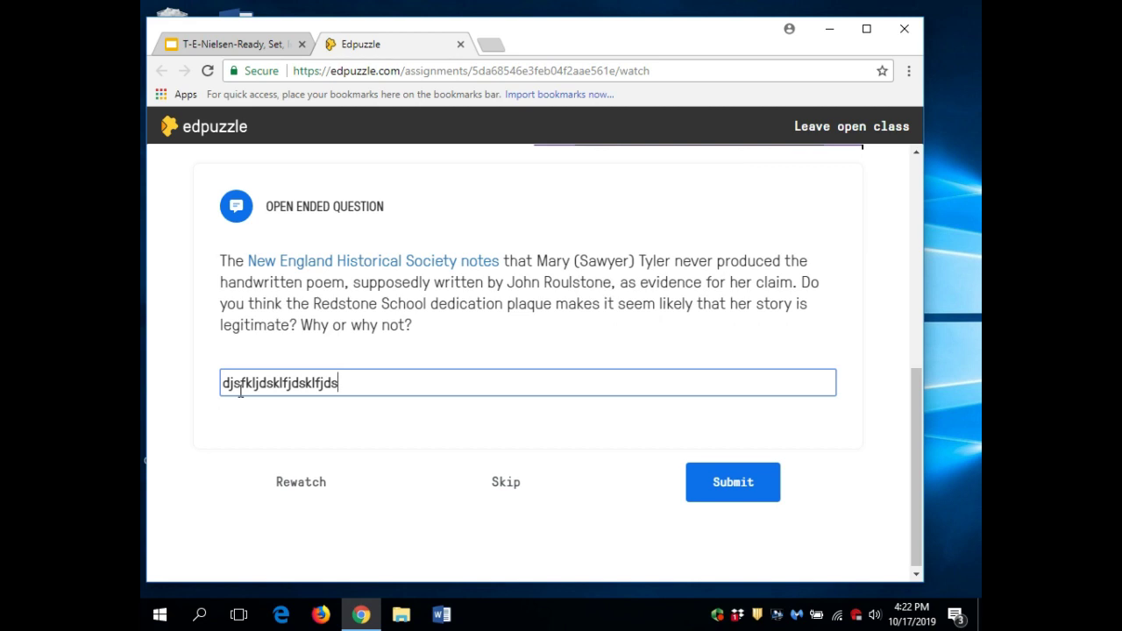
pyautogui.click(756, 484)
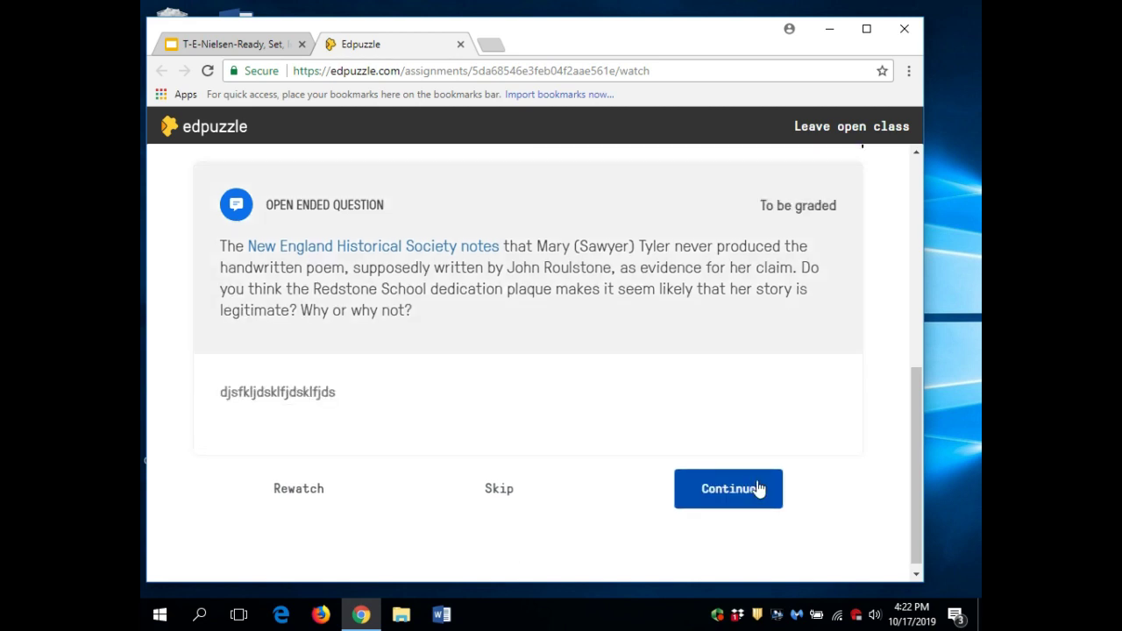
# - Skip the revisited question, jump to 01:59 and play the video to its 02:07 end
pyautogui.click(750, 505)
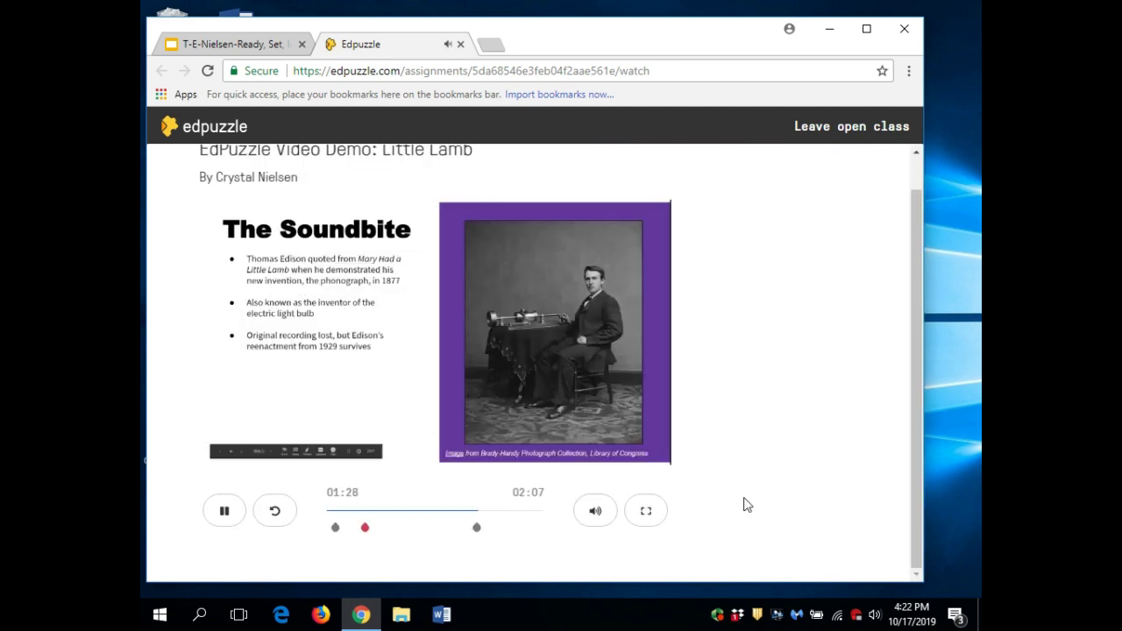
pyautogui.click(482, 529)
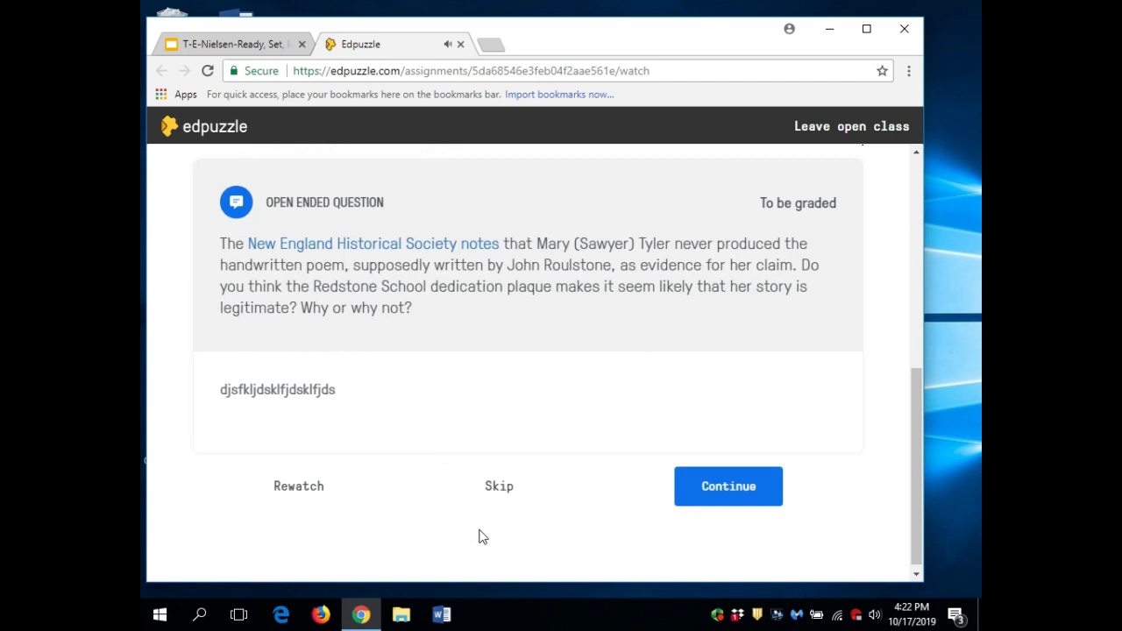
pyautogui.click(503, 489)
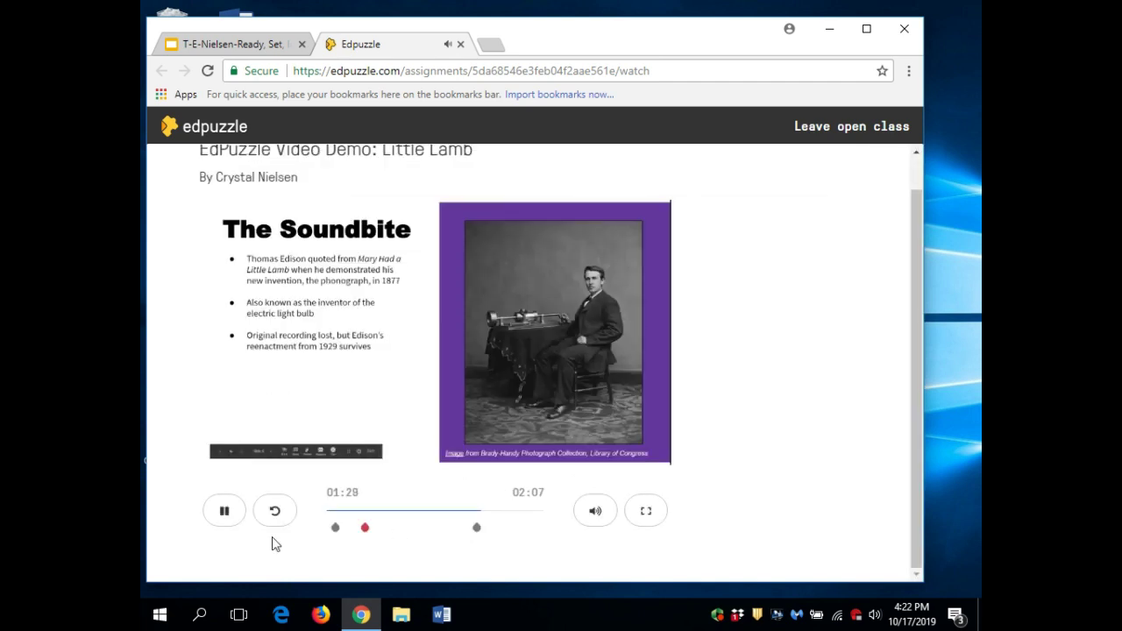
pyautogui.click(225, 515)
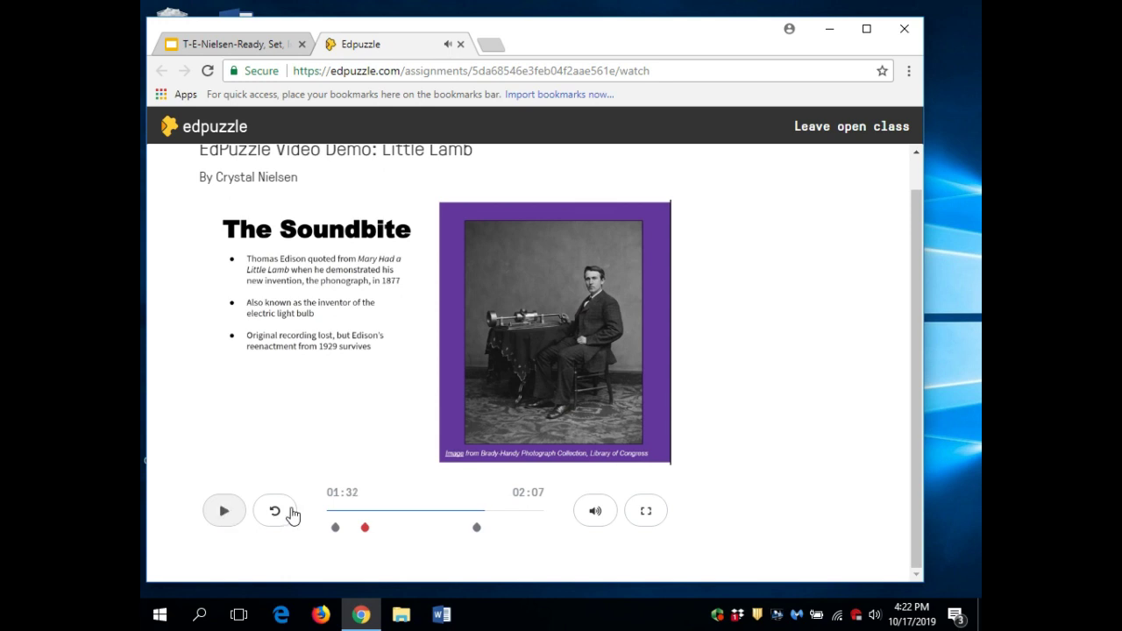
pyautogui.click(532, 511)
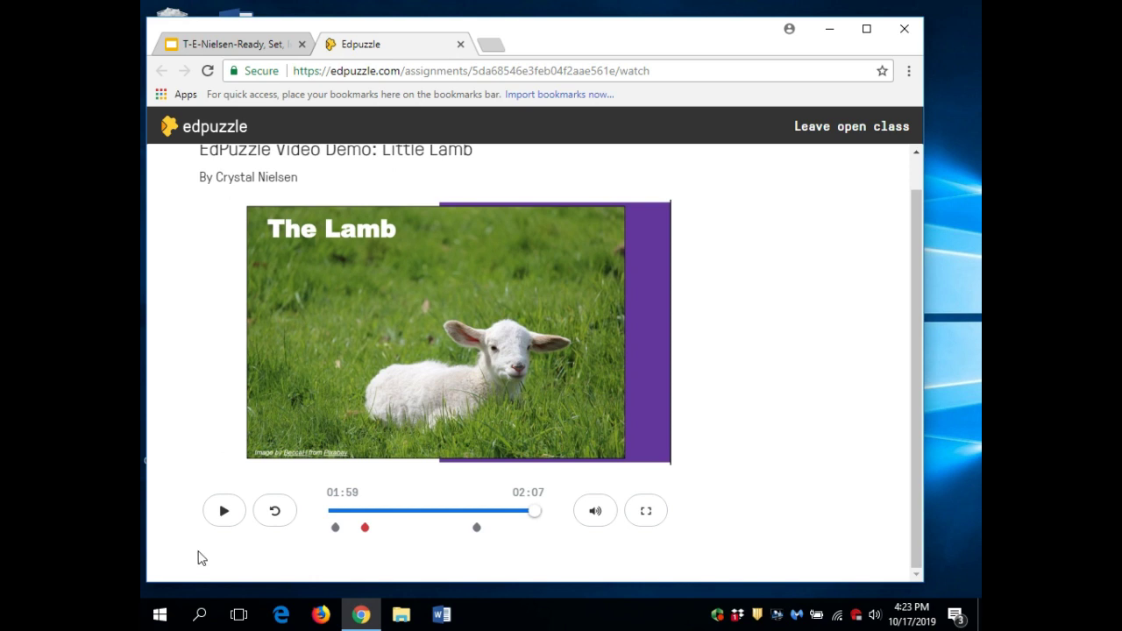
pyautogui.click(224, 512)
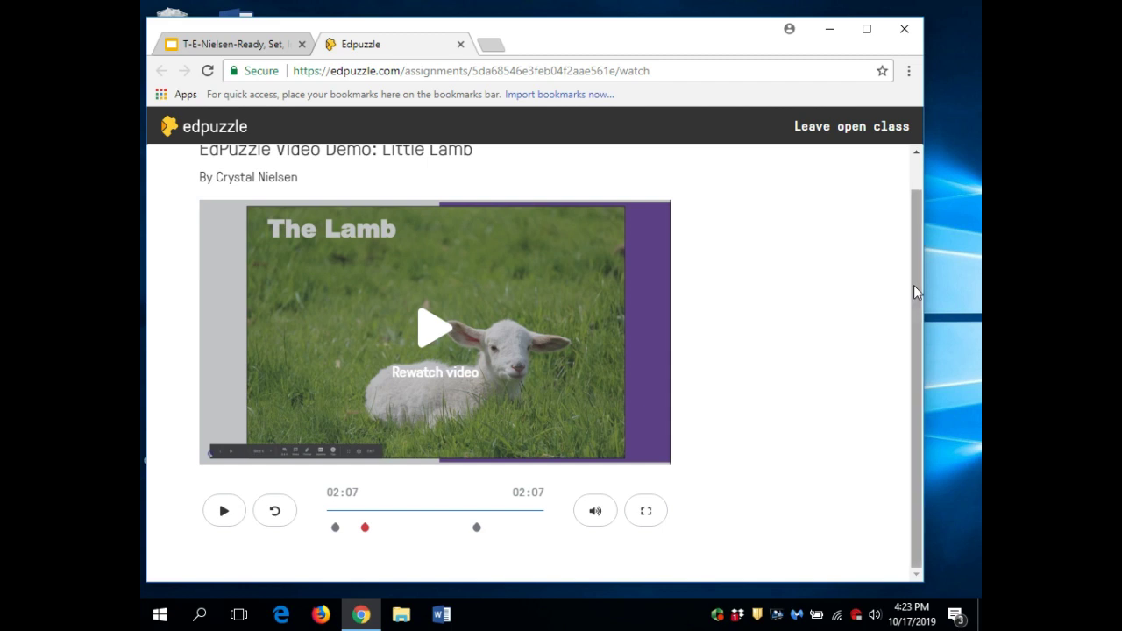
pyautogui.scroll(1, 922, 168)
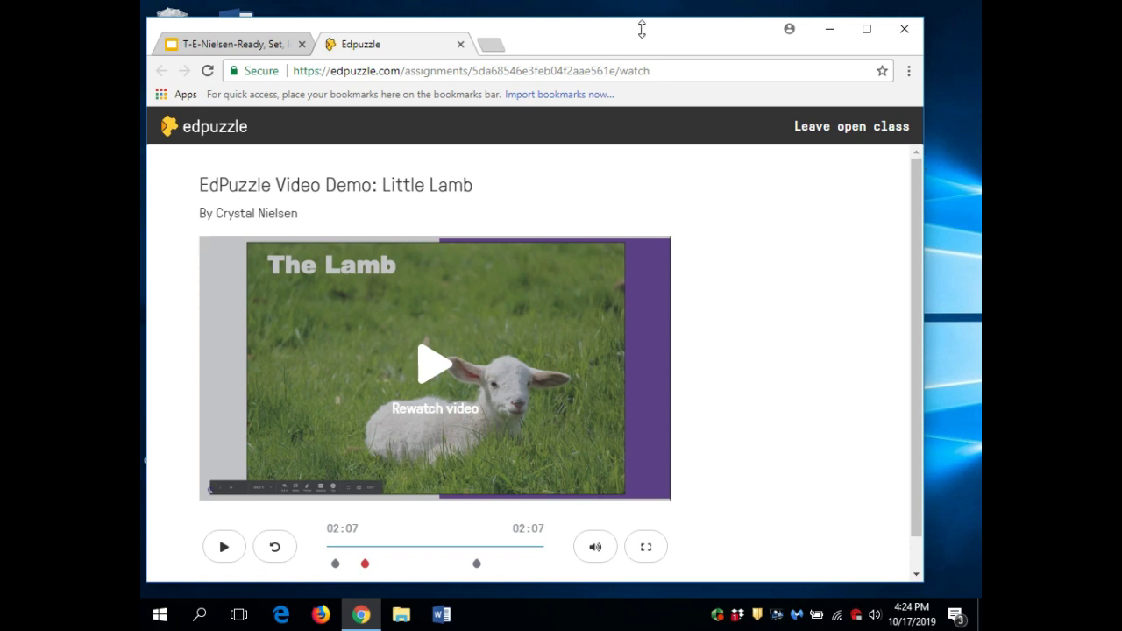
# - Open edpuzzle.com in a new browser tab
pyautogui.click(493, 44)
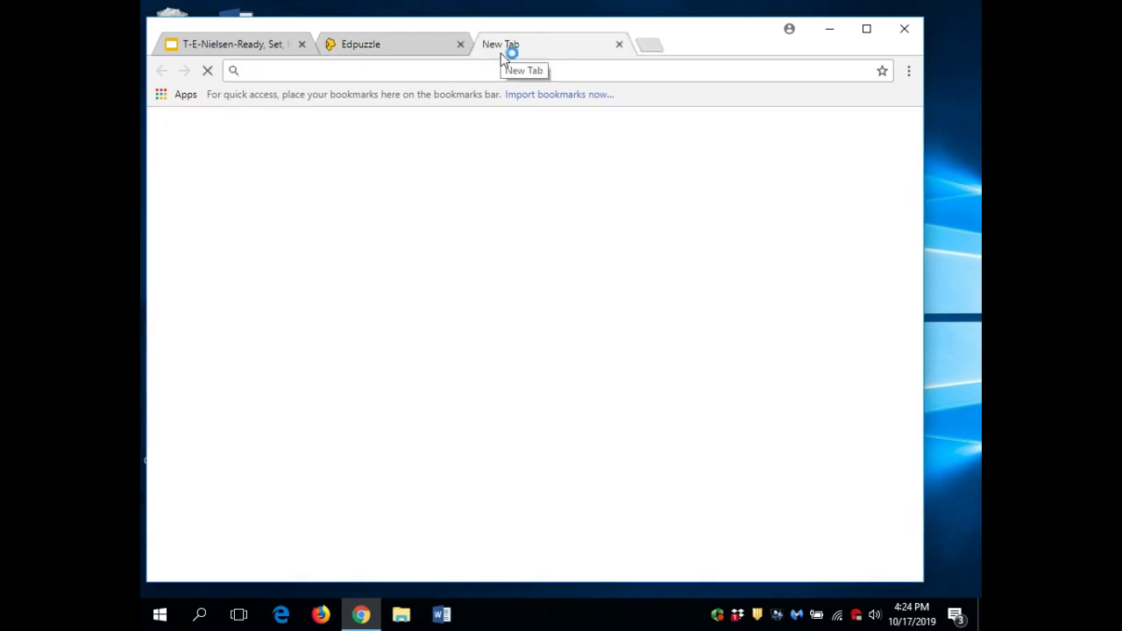
pyautogui.write('edpuzzle.co')
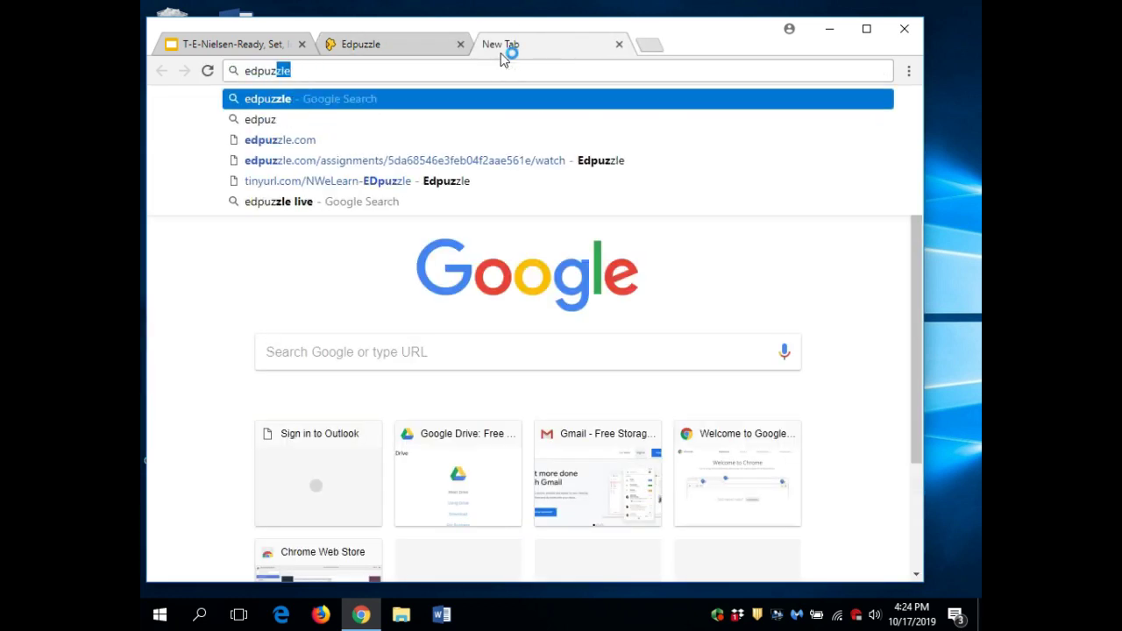
pyautogui.write('m')
pyautogui.press('Return')
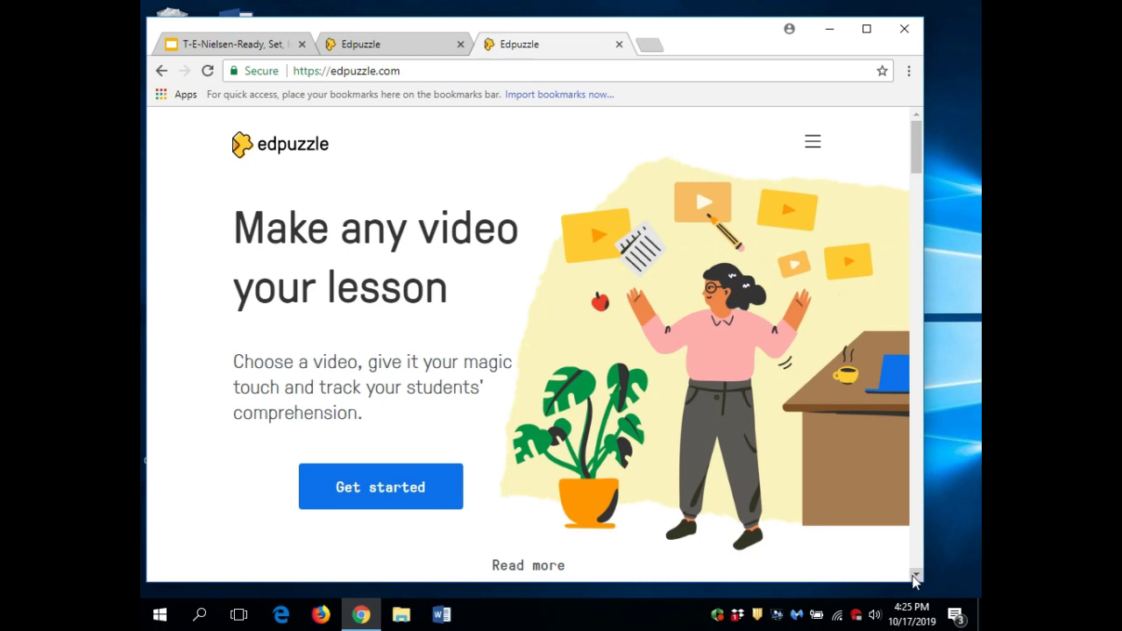
# - Scroll down to the footer links for Resources, Community, Company and Help Center
pyautogui.scroll(-15, 918, 564)
pyautogui.scroll(-5, 919, 564)
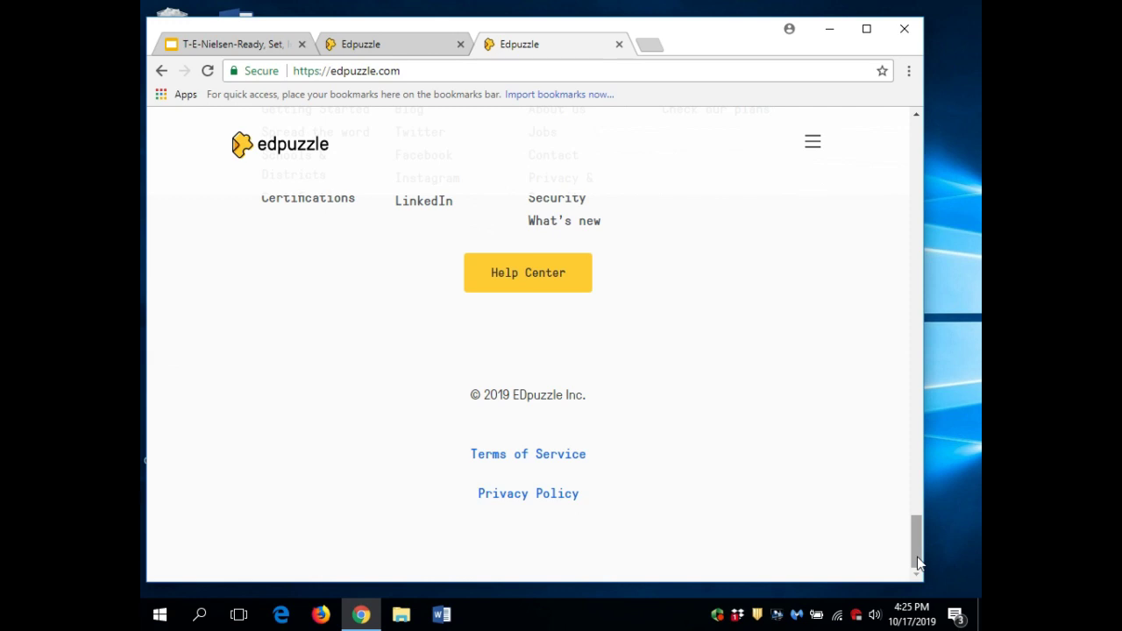
pyautogui.click(913, 118)
pyautogui.click(915, 120)
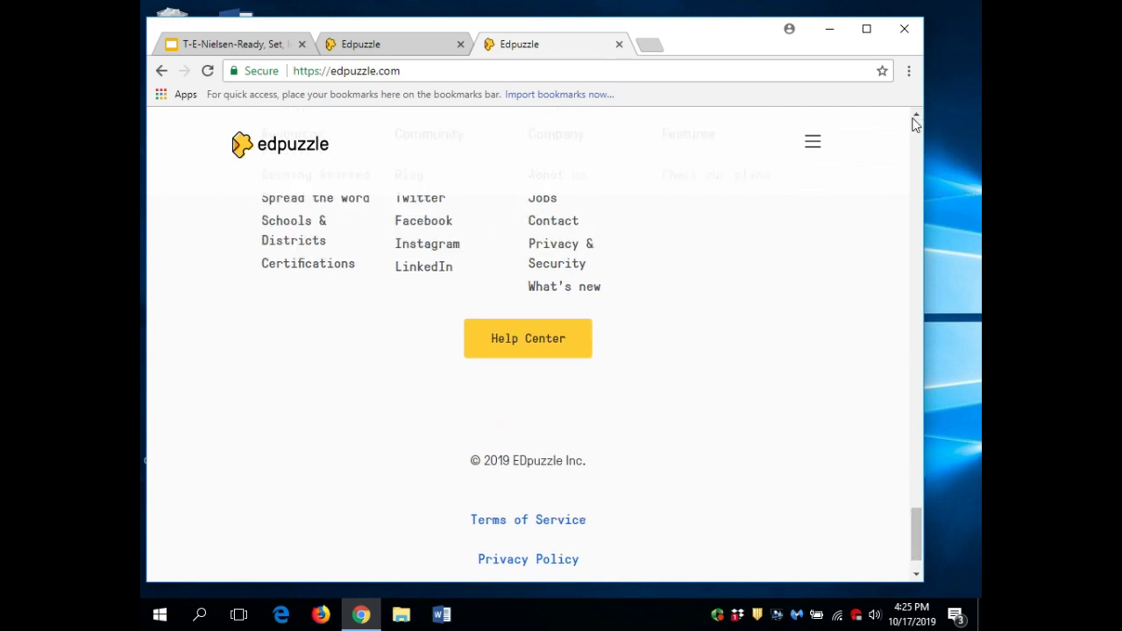
pyautogui.click(915, 121)
pyautogui.click(915, 120)
pyautogui.click(915, 121)
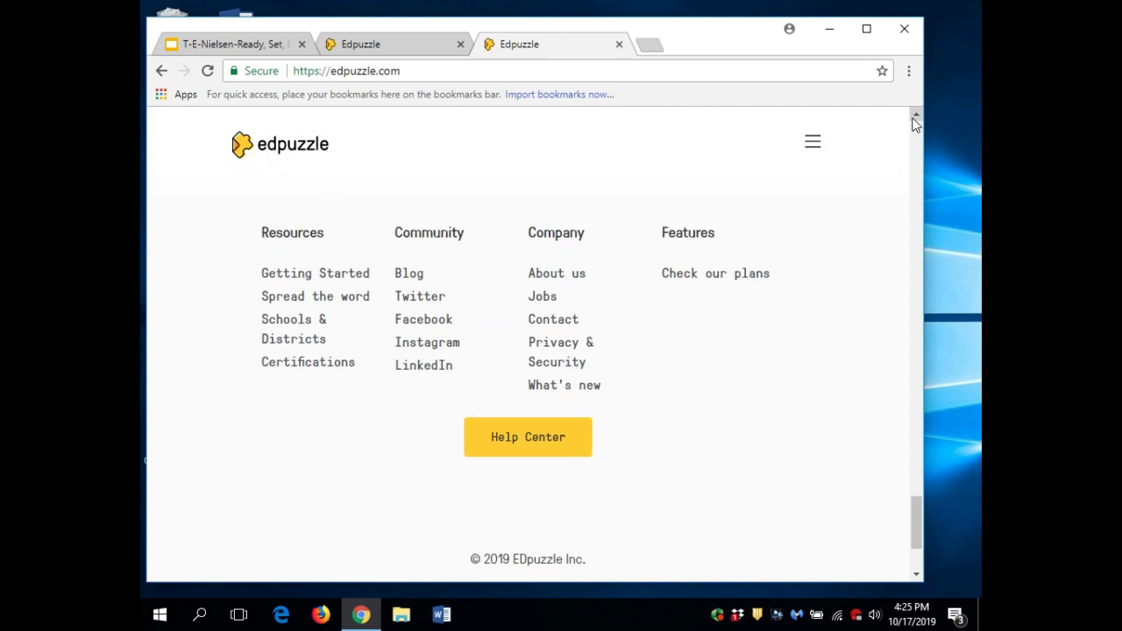
# - Open the Edpuzzle Help Center and browse its For Teachers articles
pyautogui.click(512, 445)
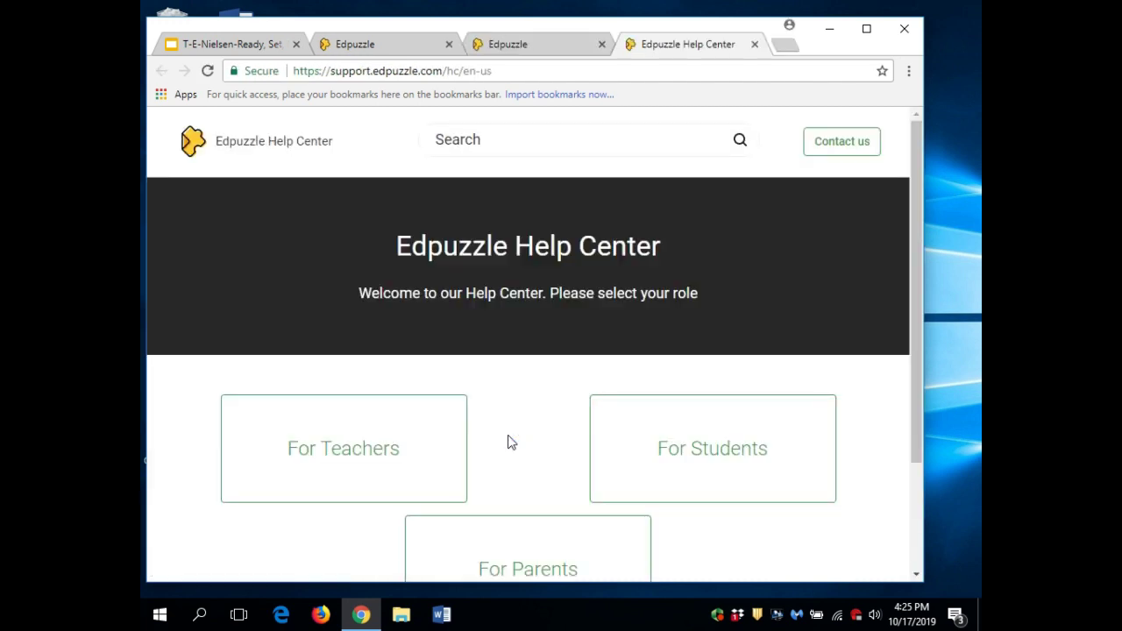
pyautogui.click(355, 444)
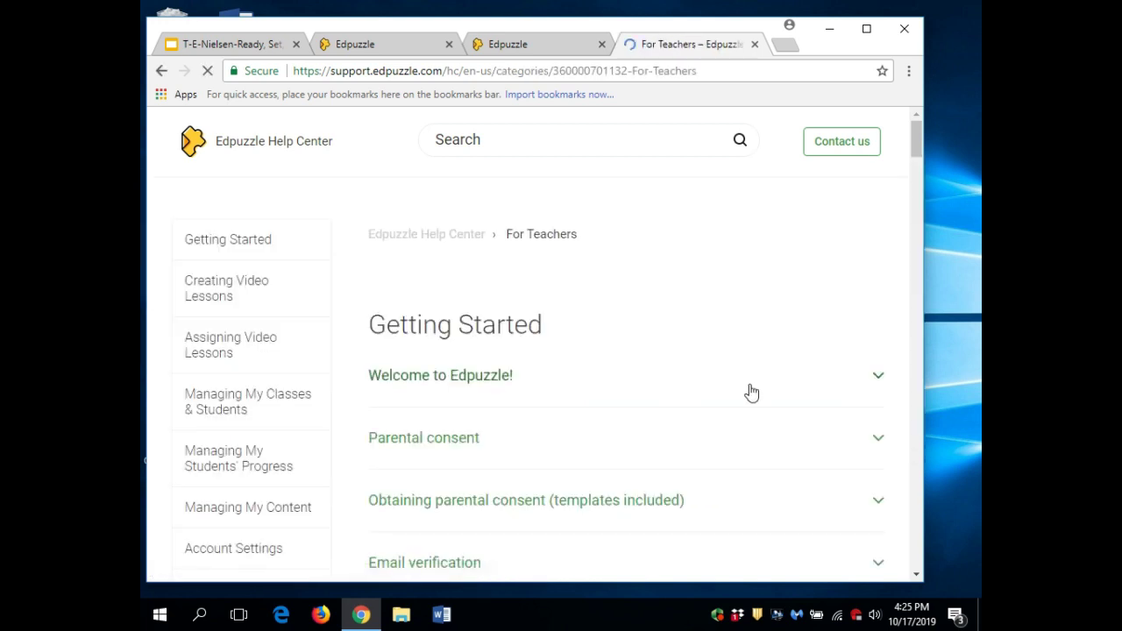
pyautogui.click(916, 577)
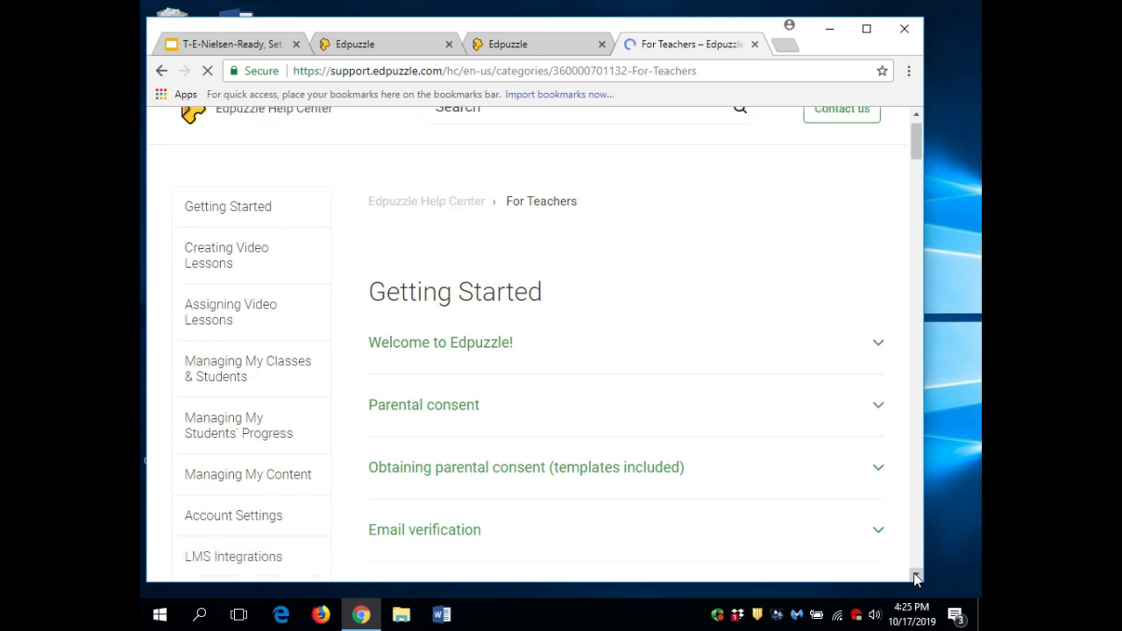
pyautogui.click(916, 577)
pyautogui.click(916, 577)
pyautogui.click(917, 577)
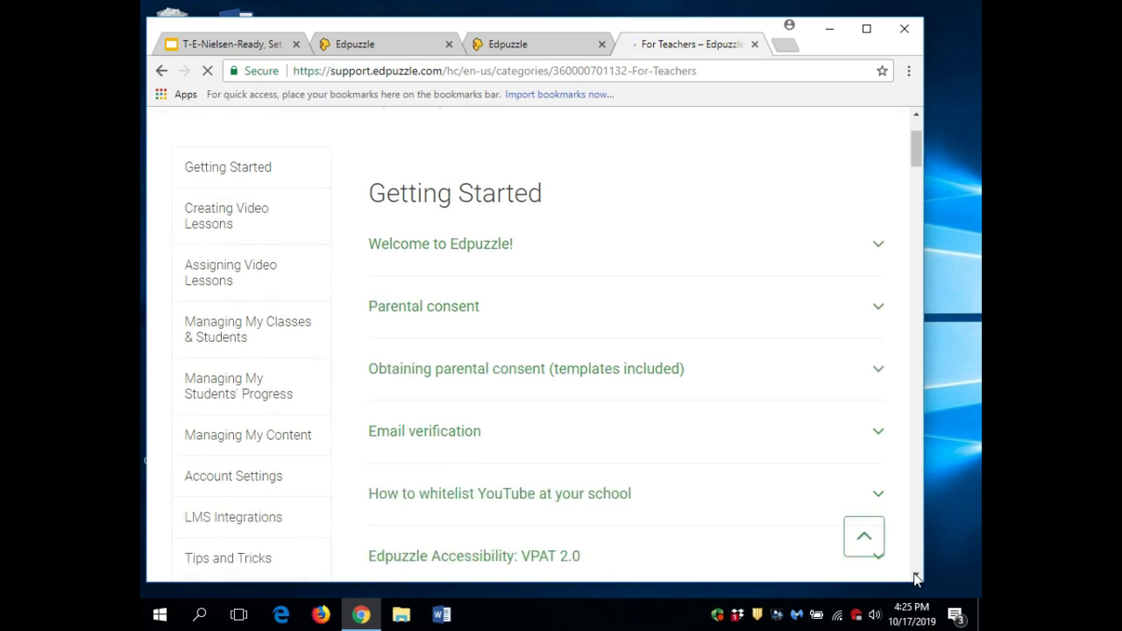
pyautogui.click(916, 577)
pyautogui.click(917, 577)
pyautogui.click(917, 577)
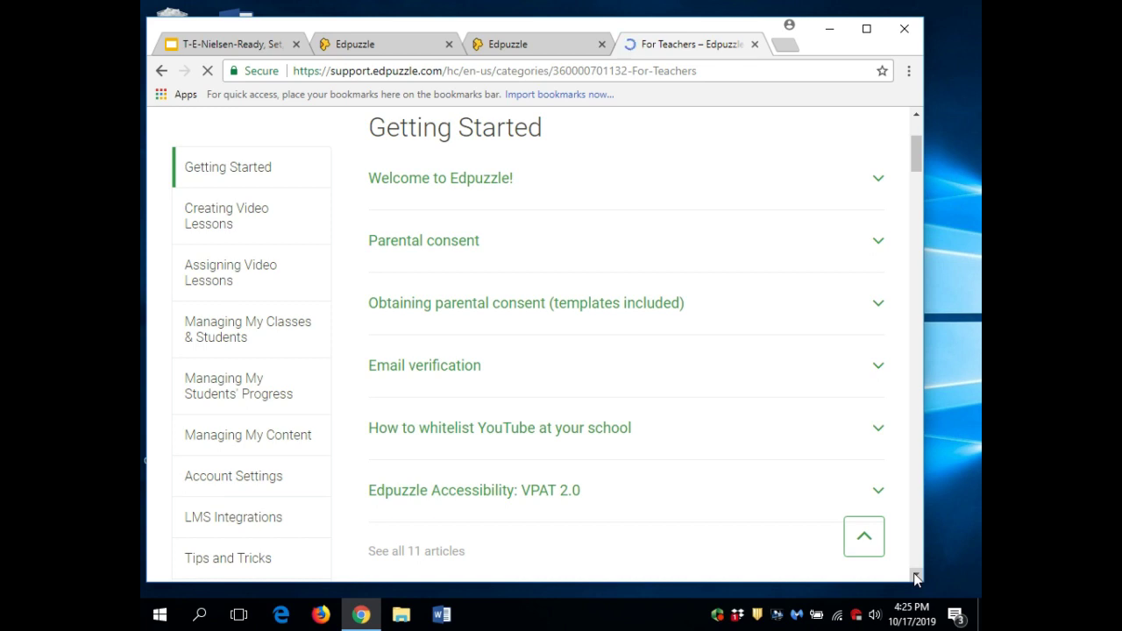
# - Expand the Edpuzzle Accessibility: VPAT 2.0 article, then return to the Help Center home
pyautogui.click(469, 489)
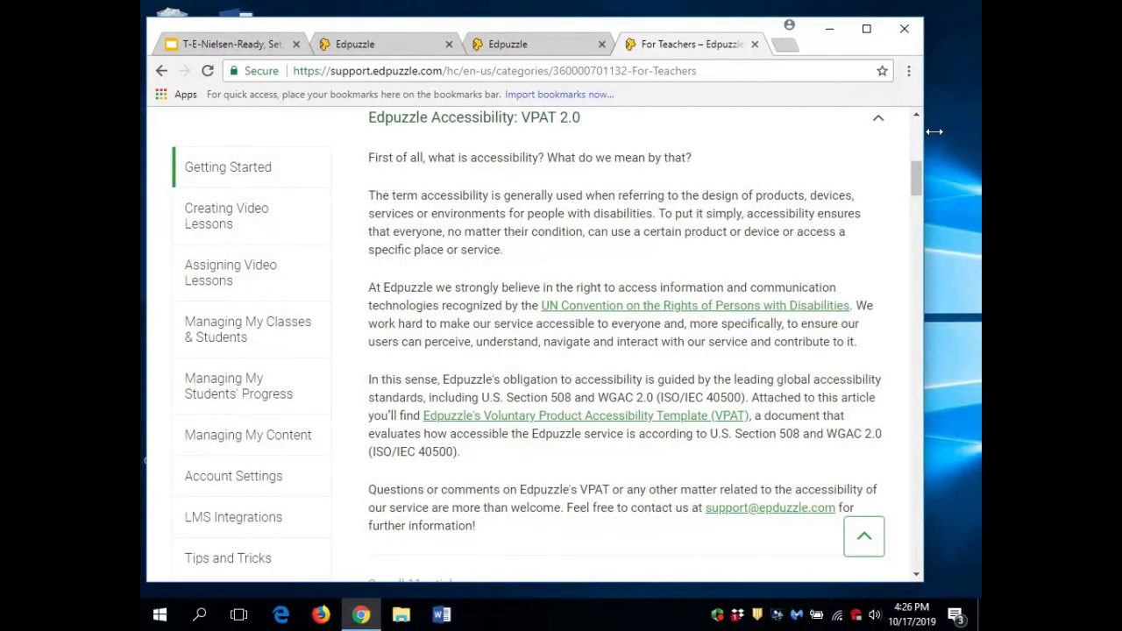
pyautogui.scroll(7, 916, 130)
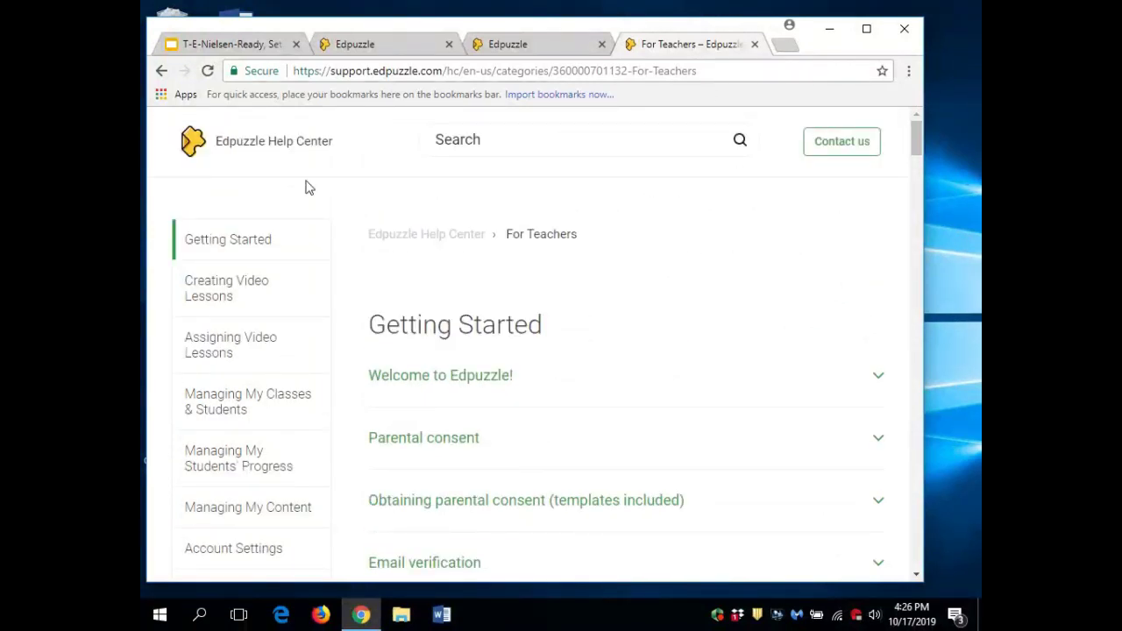
pyautogui.click(194, 150)
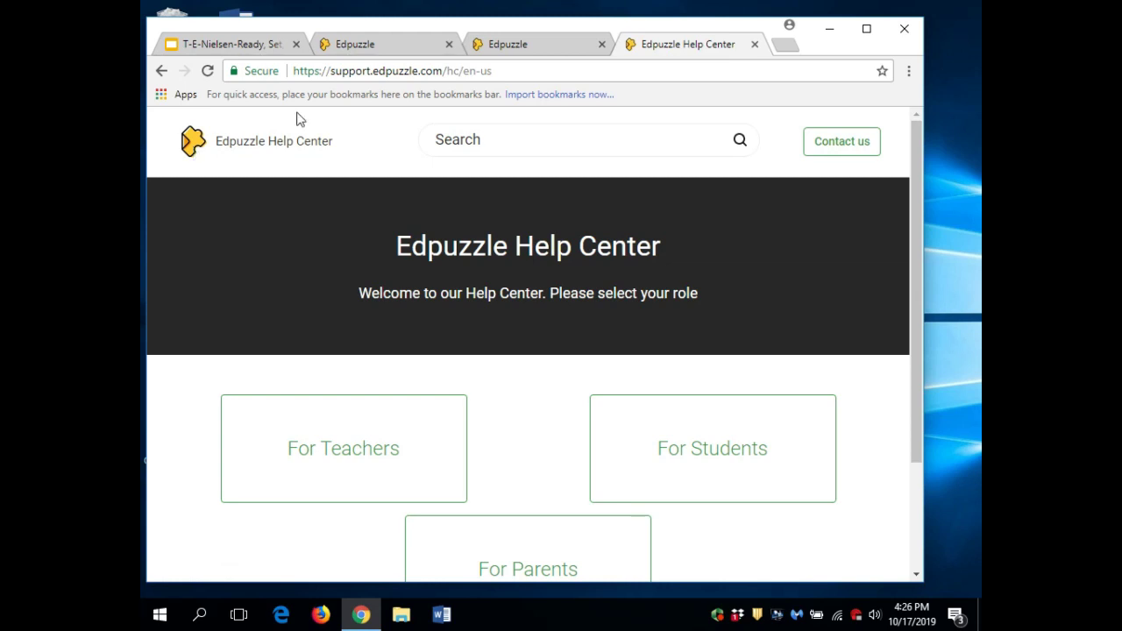
pyautogui.click(201, 149)
# - Close the Help Center tab and go back to the NWeLearn: Ready, Set, Interact class page via the menu
pyautogui.click(755, 45)
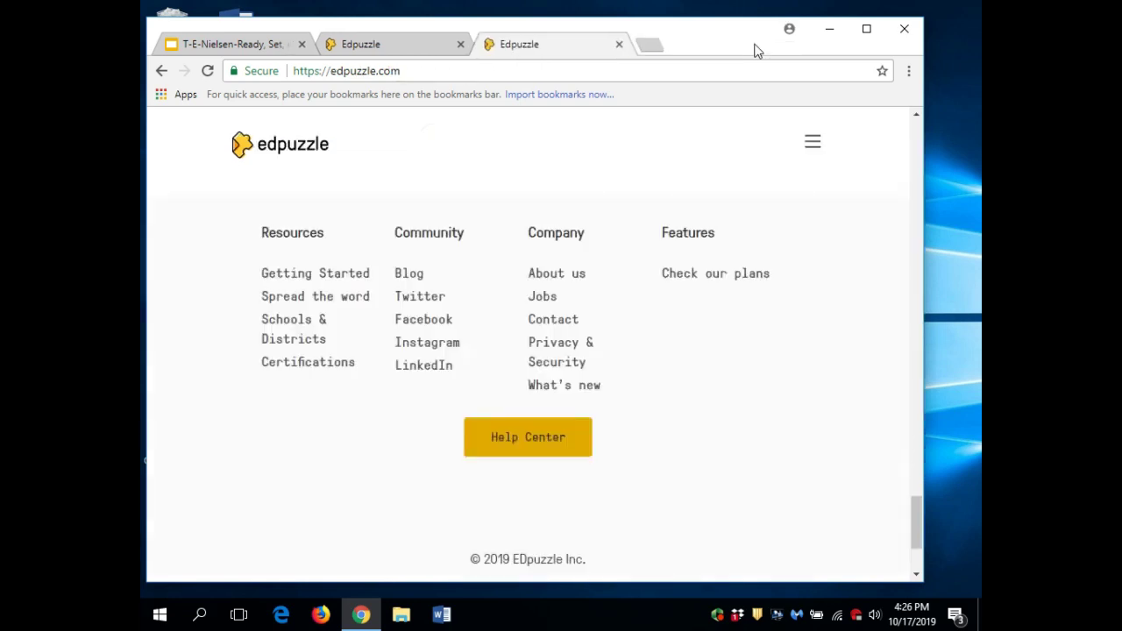
pyautogui.click(917, 131)
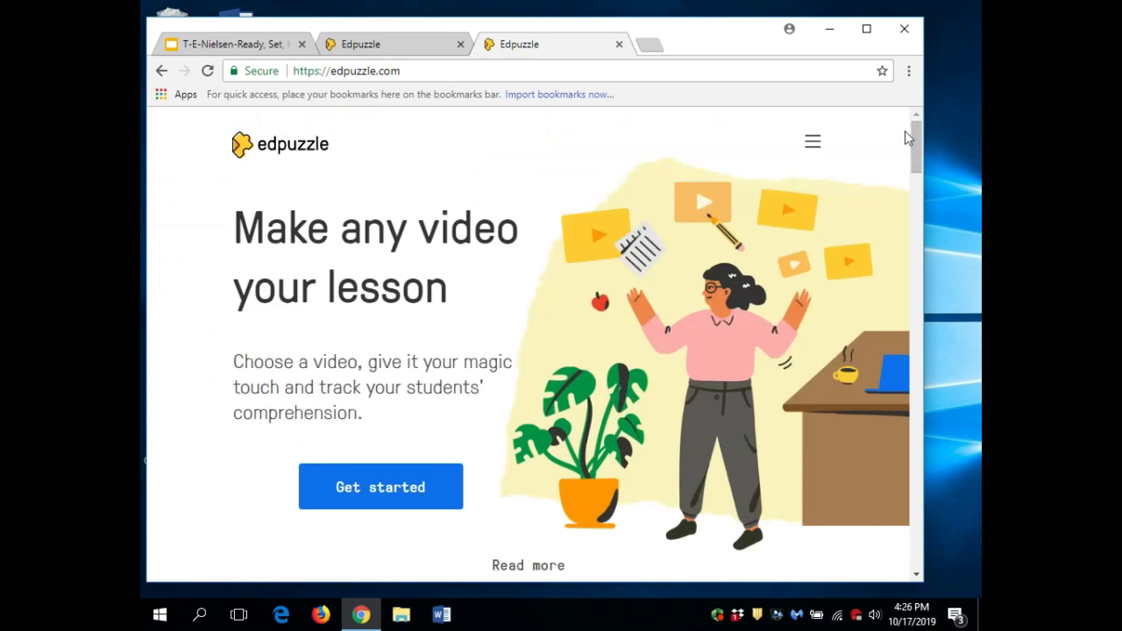
pyautogui.click(813, 144)
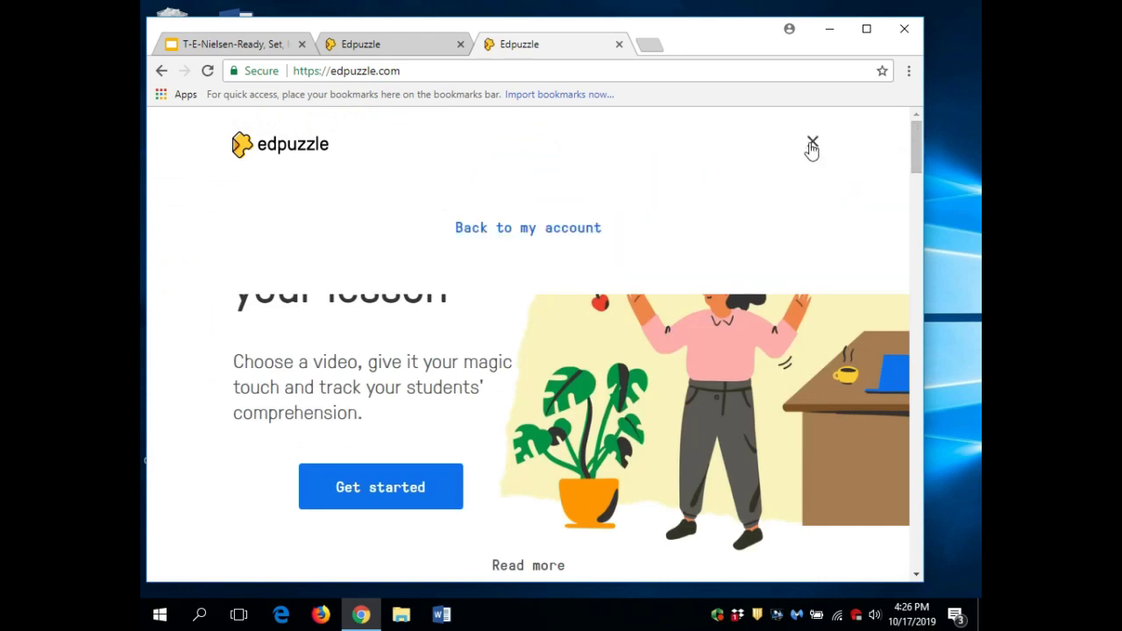
pyautogui.click(487, 232)
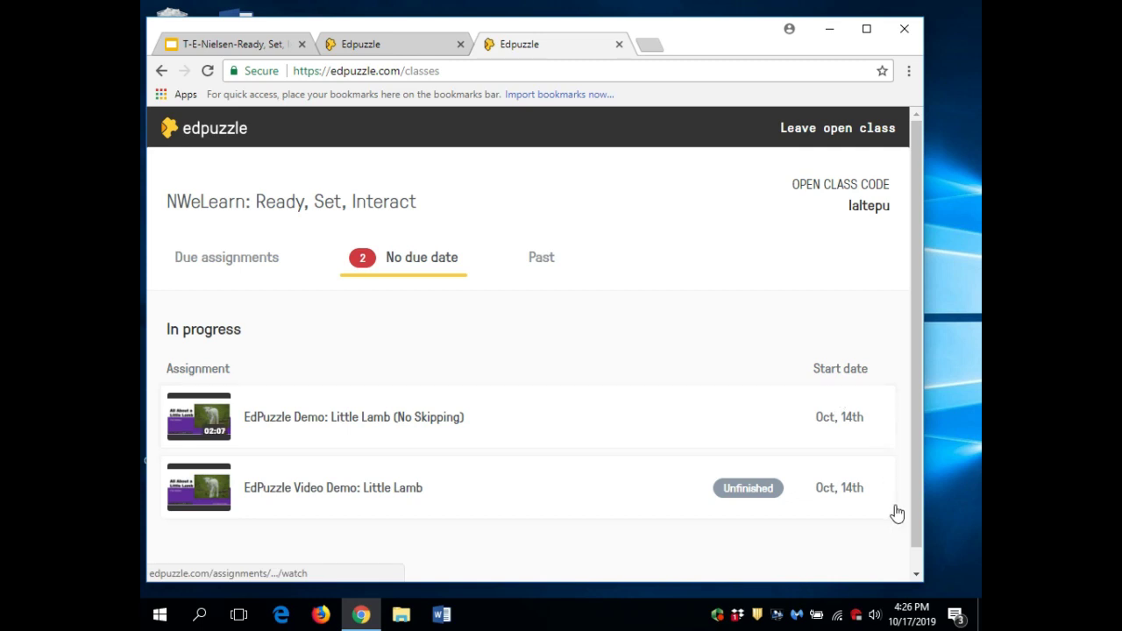
pyautogui.scroll(-1, 916, 570)
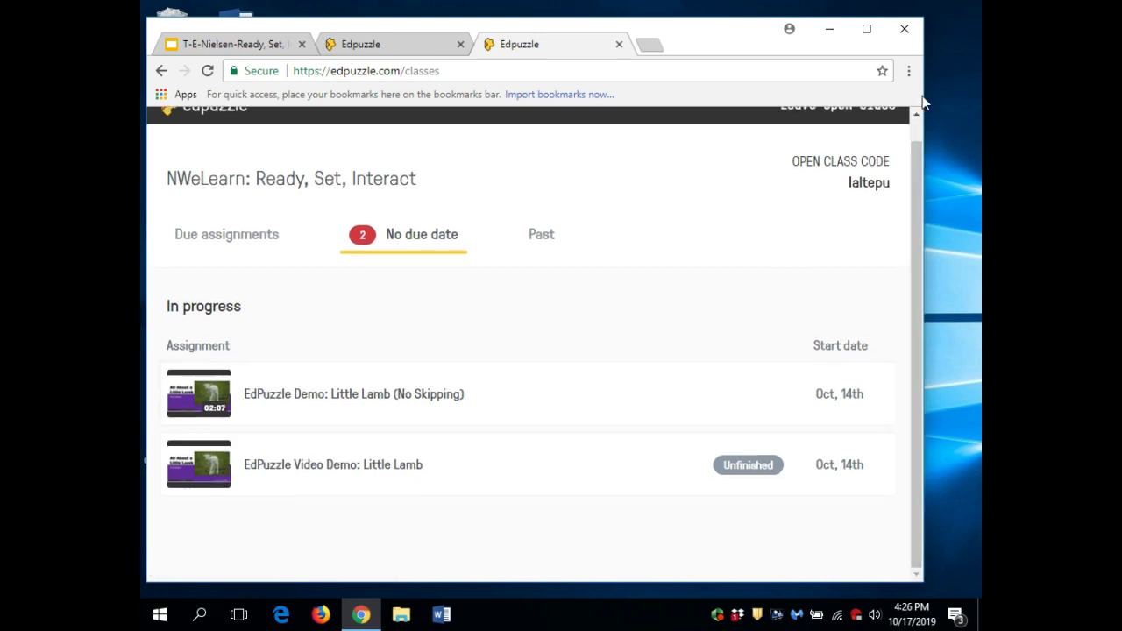
pyautogui.click(918, 122)
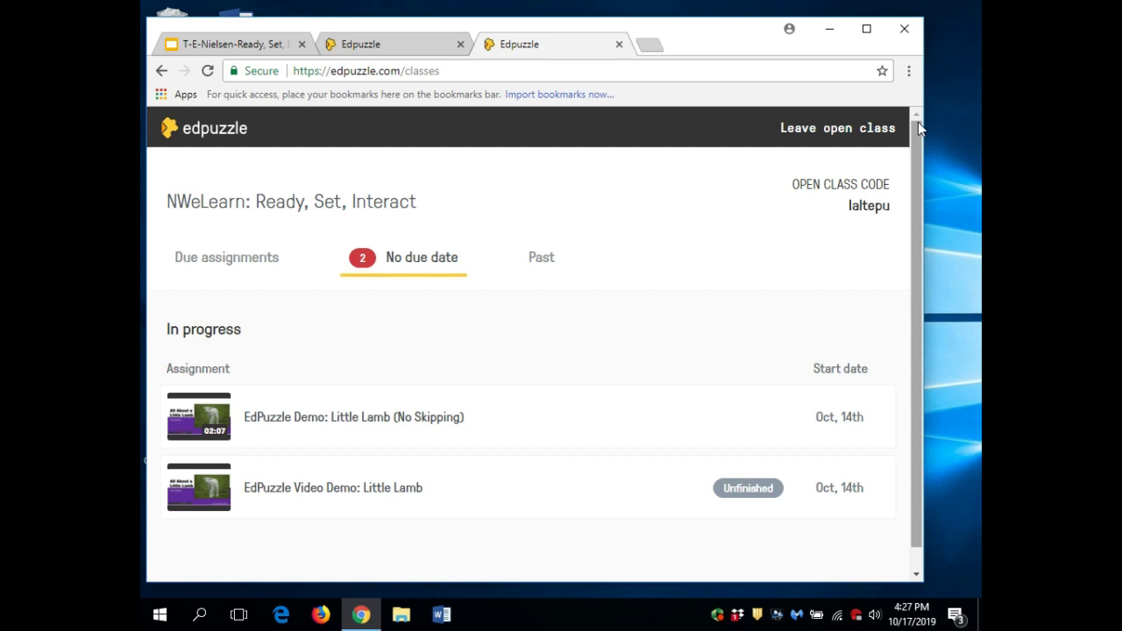
# - Show the Questions? slide 23 full screen, then exit back to the Slides editor
pyautogui.click(235, 44)
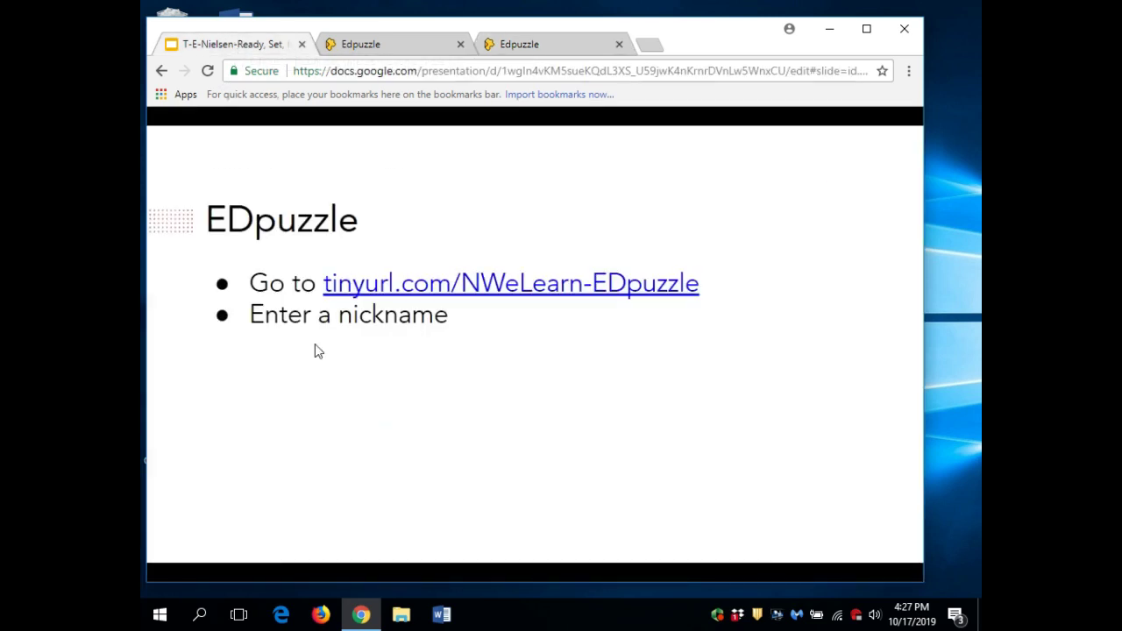
pyautogui.press('F11')
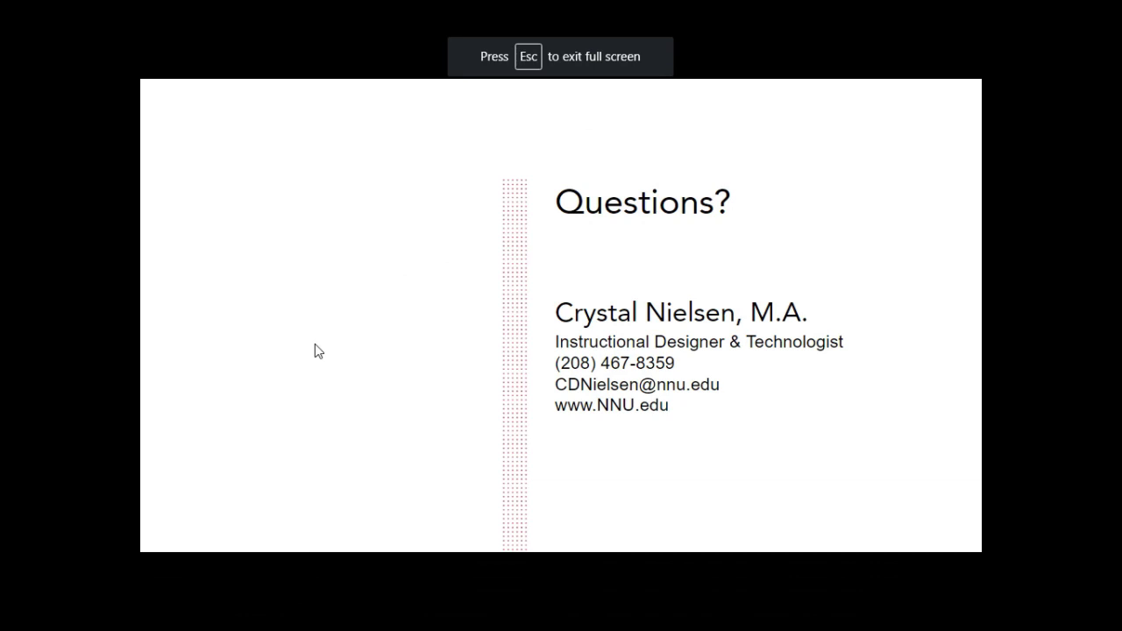
pyautogui.rightClick(472, 348)
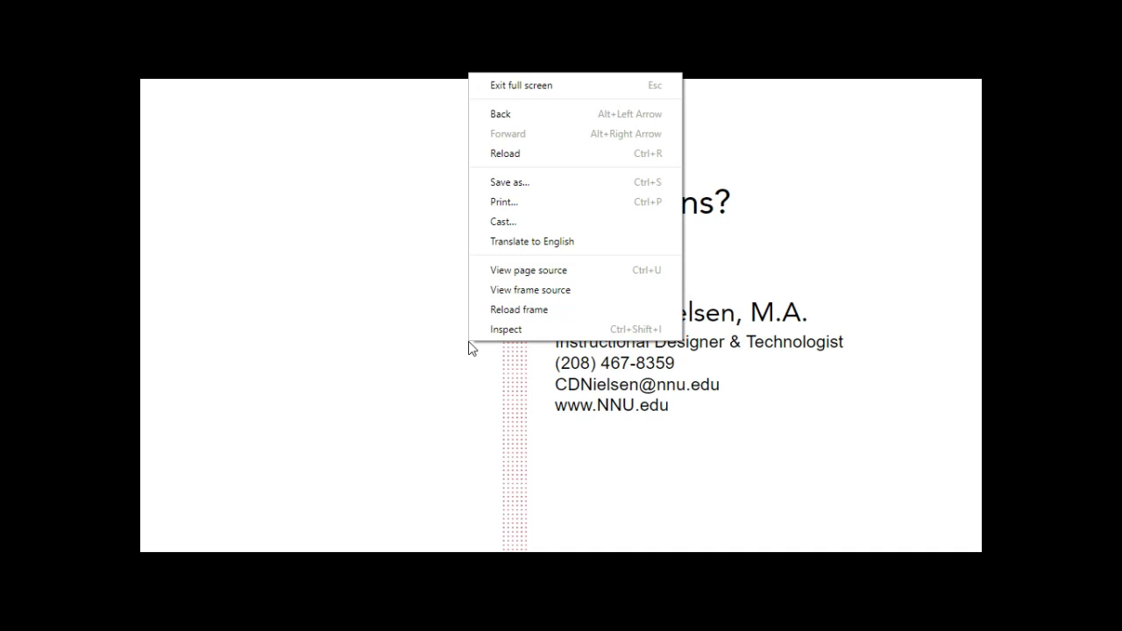
pyautogui.click(468, 348)
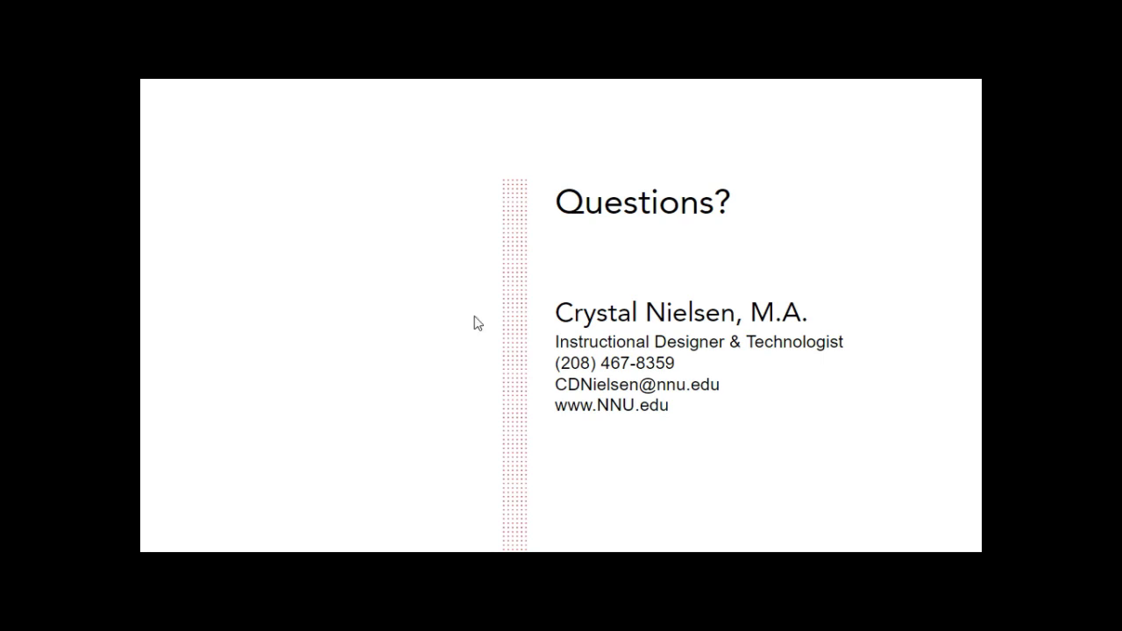
pyautogui.rightClick(469, 290)
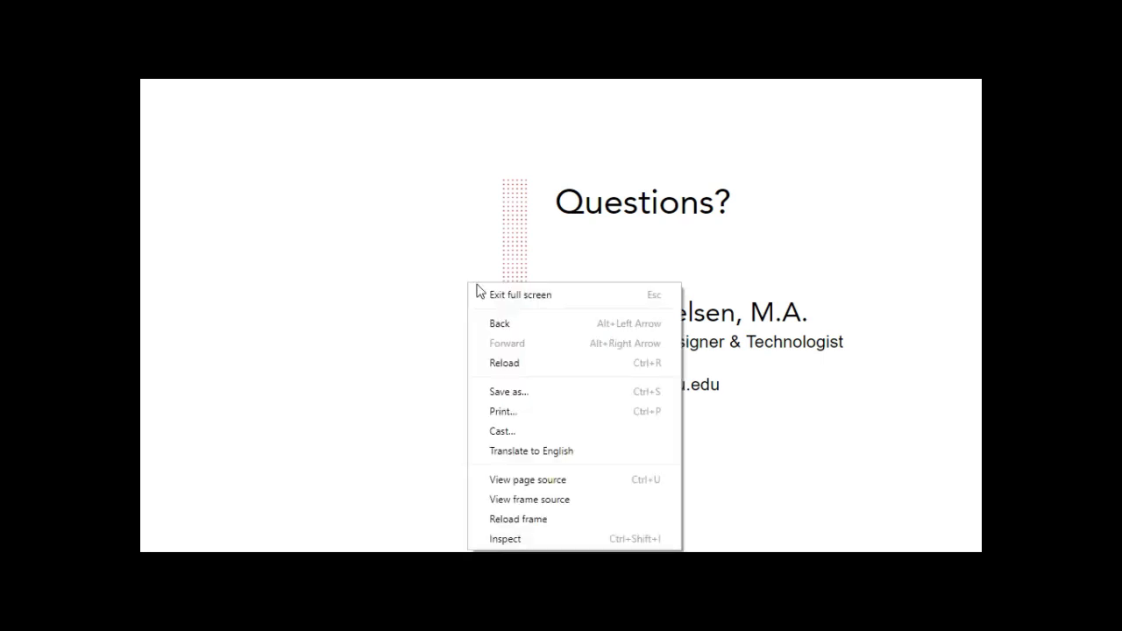
pyautogui.click(482, 292)
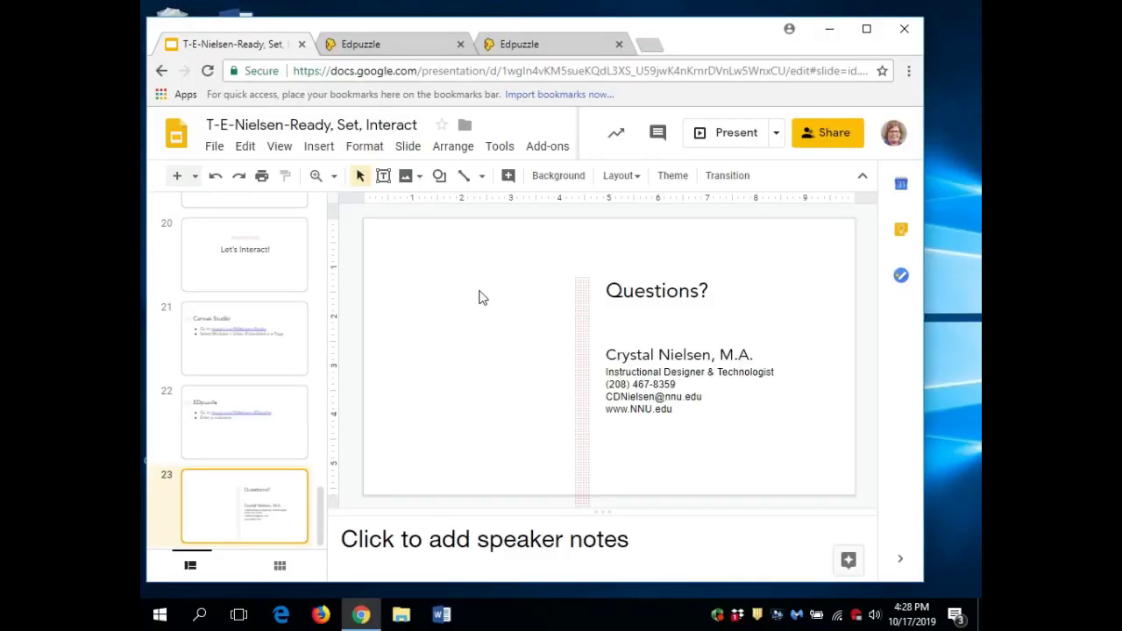
# - Check slides 13 and 18, then present from slide 17, the Edpuzzle student list
pyautogui.scroll(4, 322, 230)
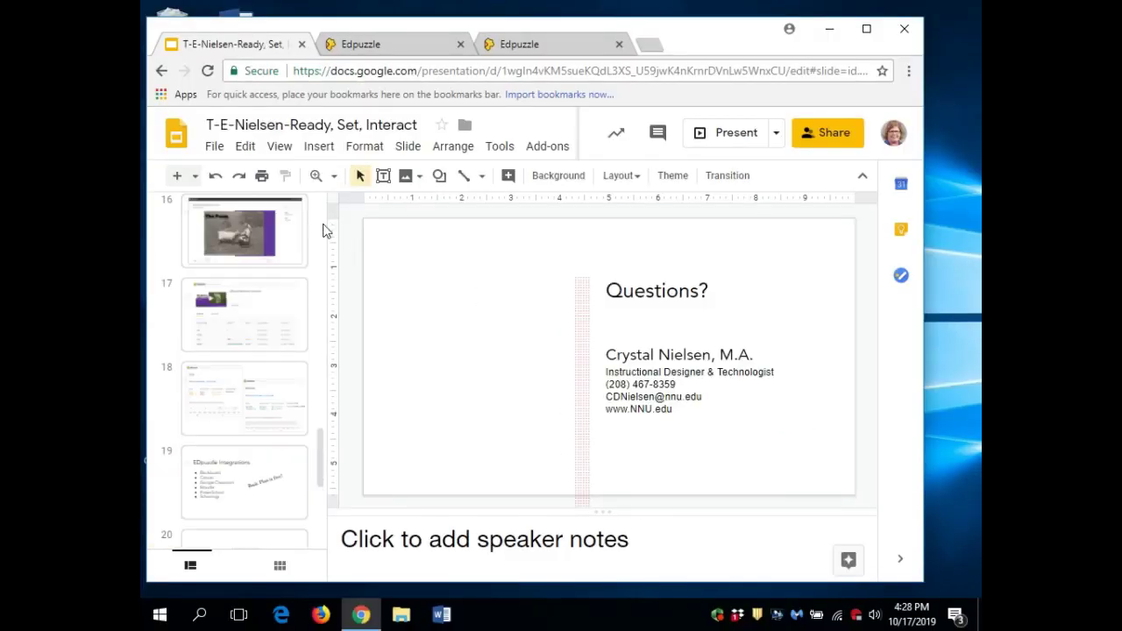
pyautogui.scroll(3, 323, 229)
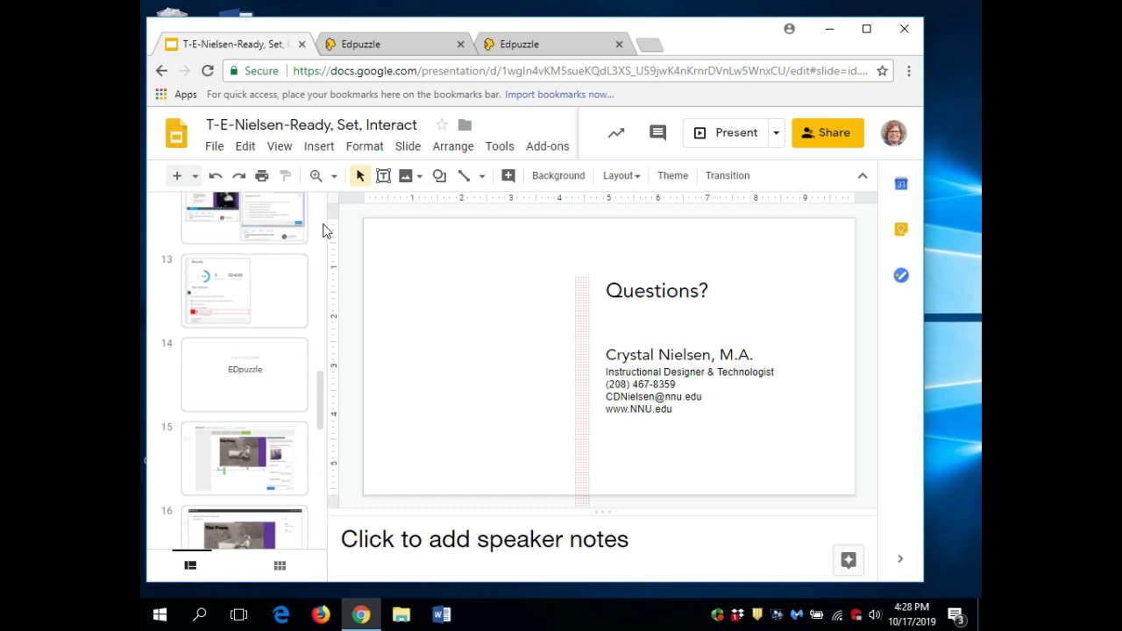
pyautogui.scroll(3, 323, 230)
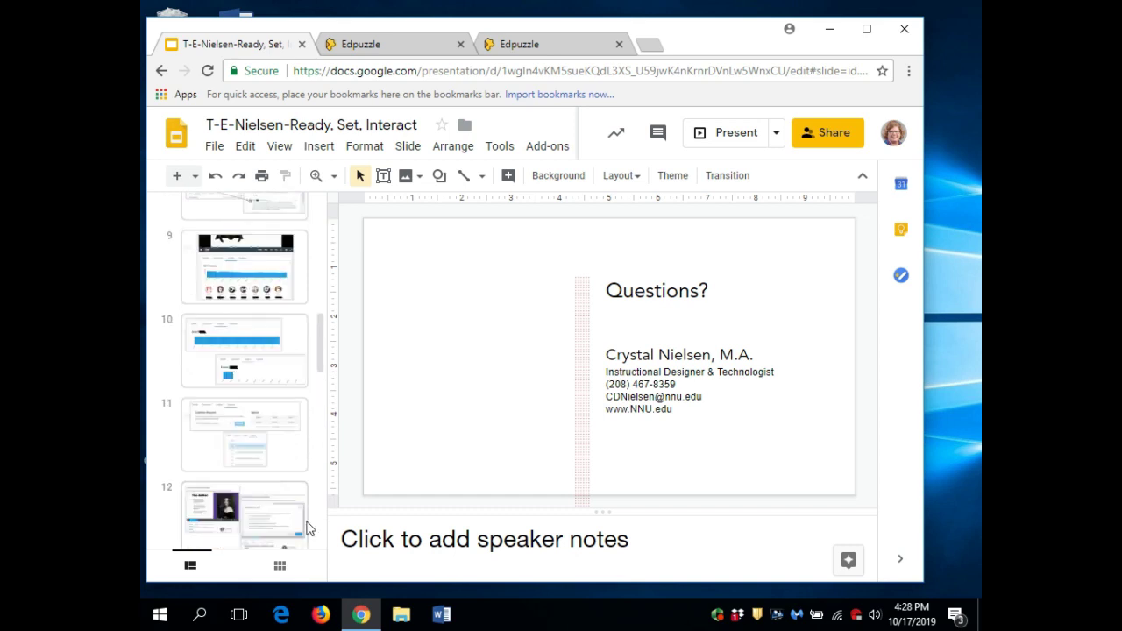
pyautogui.scroll(-3, 324, 546)
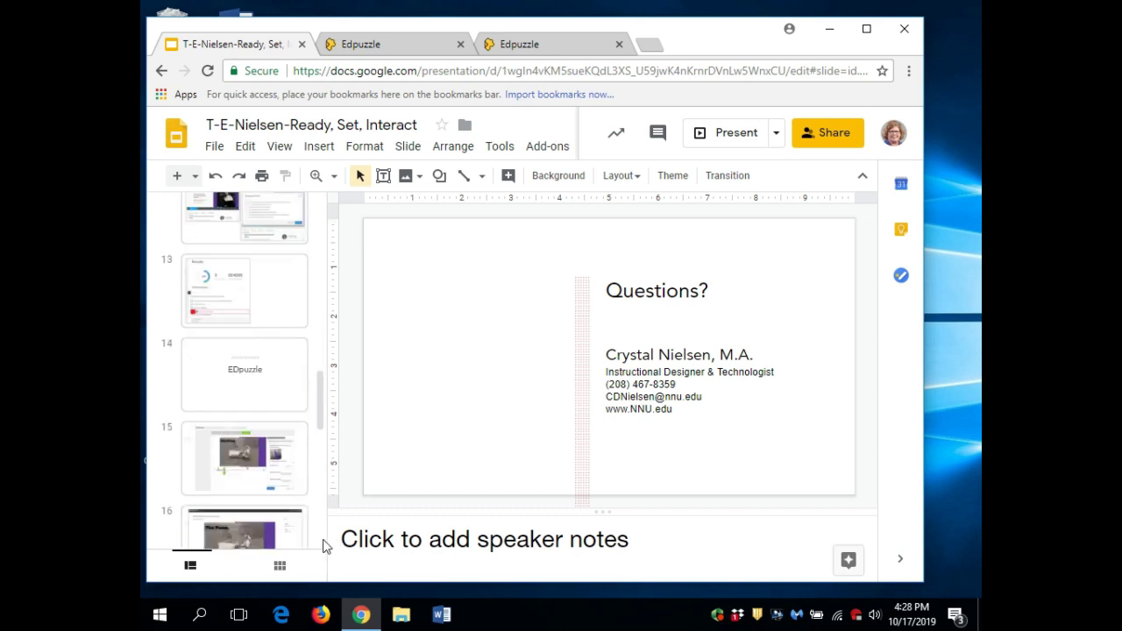
pyautogui.click(223, 287)
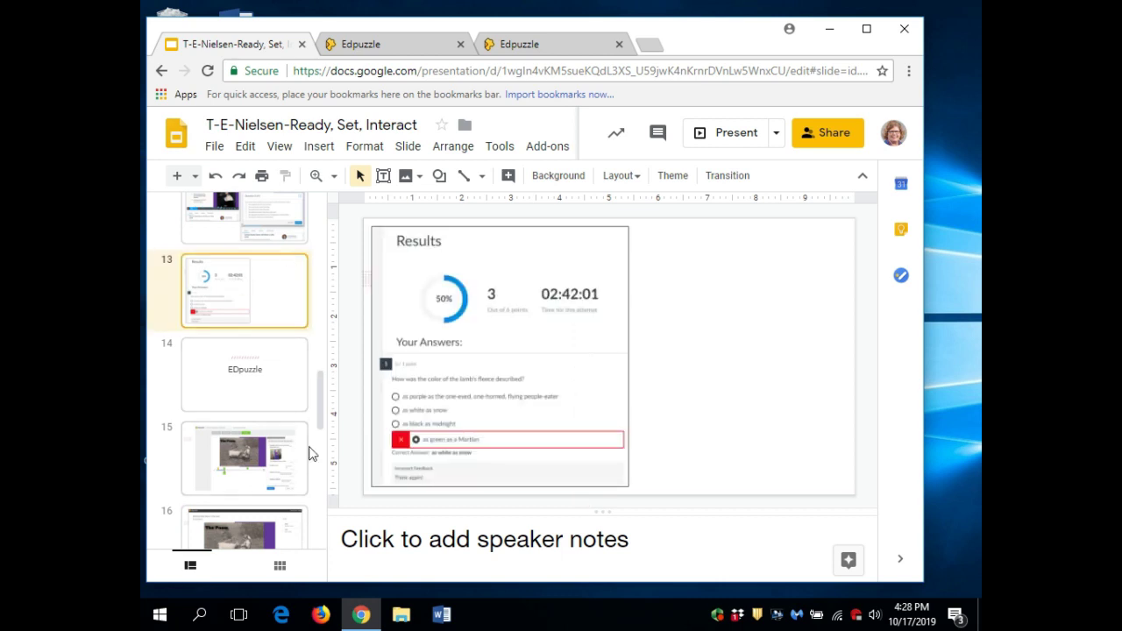
pyautogui.scroll(-3, 322, 494)
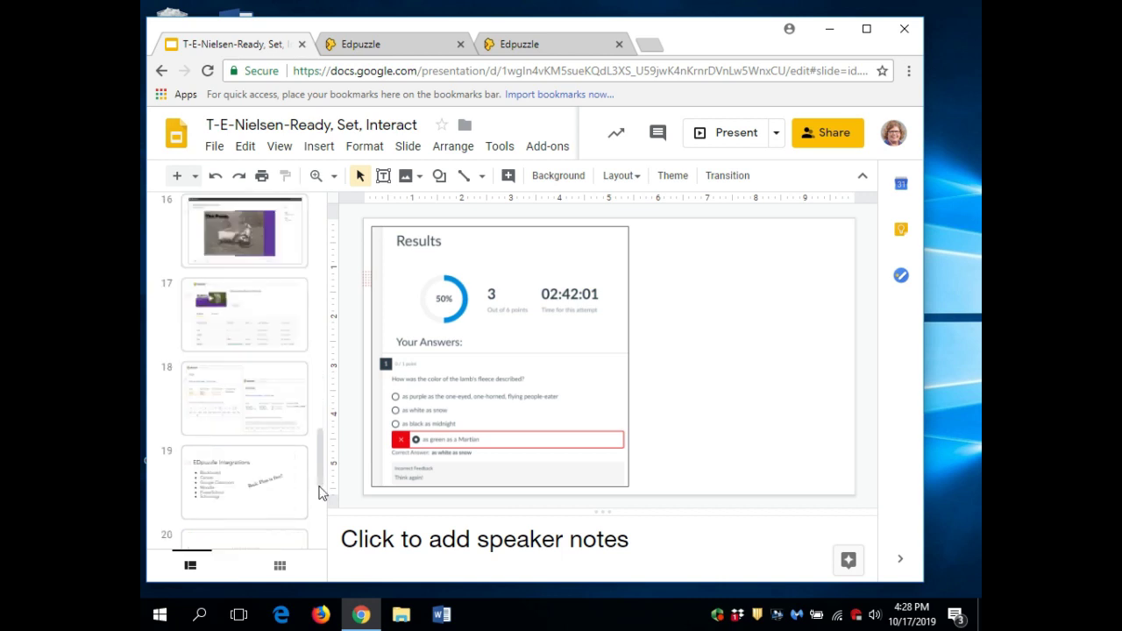
pyautogui.click(232, 413)
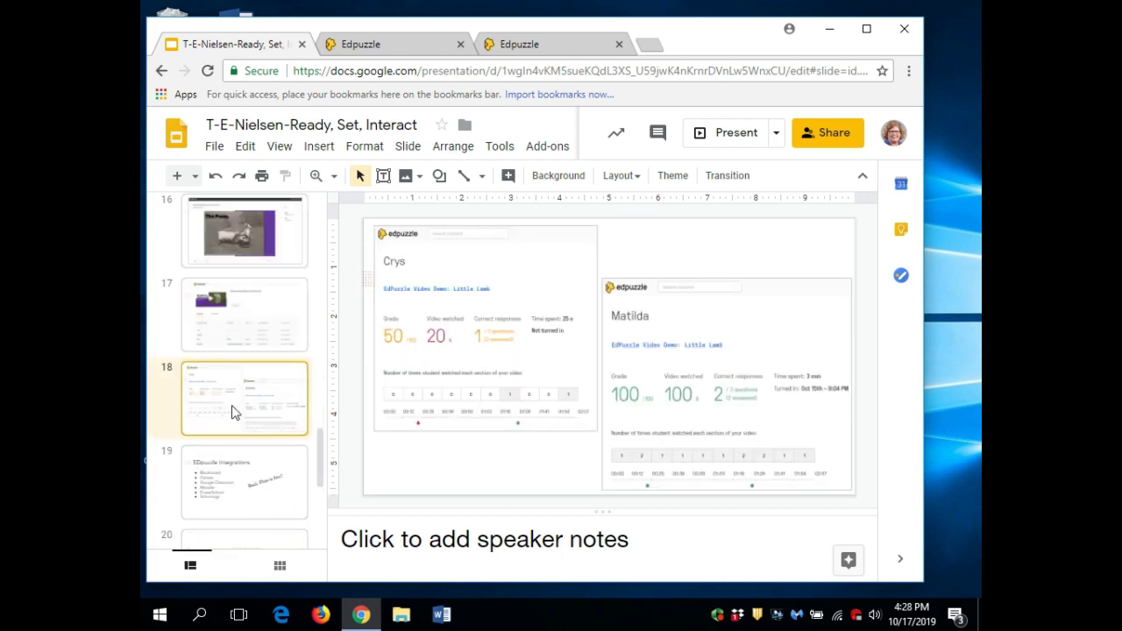
pyautogui.click(246, 342)
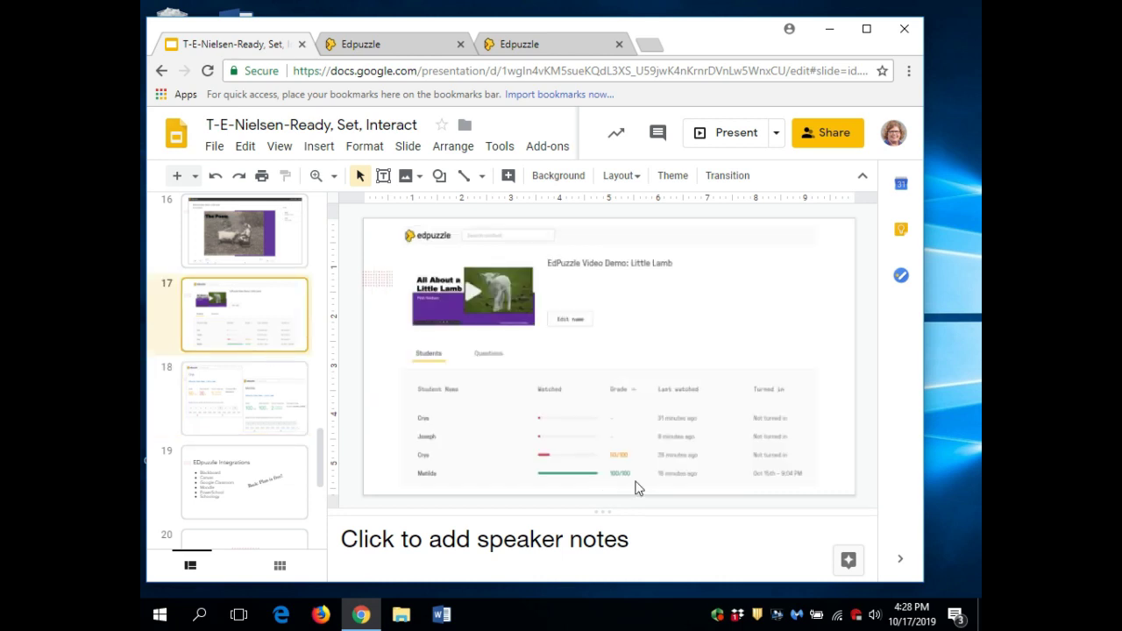
pyautogui.click(755, 133)
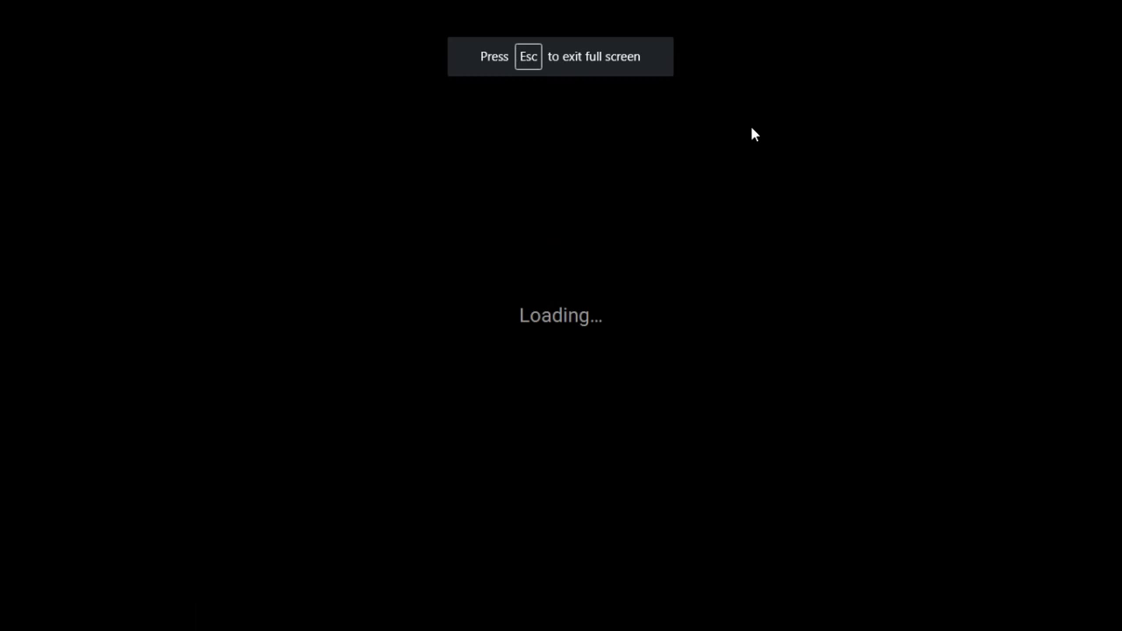